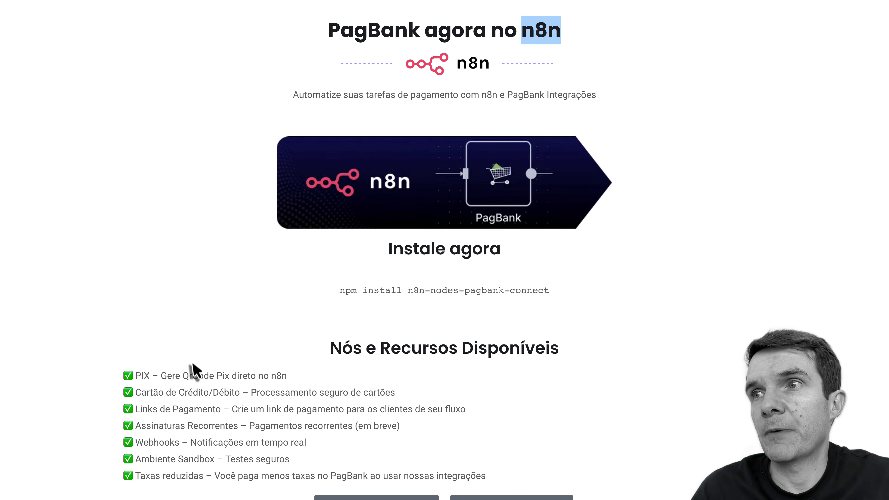
Step: Skim the PagBank Integrações feature list, briefly highlighting the word 'Pagamento'
{"action": "double_click", "coordinate": [185, 410]}
{"action": "left_click", "coordinate": [140, 374]}
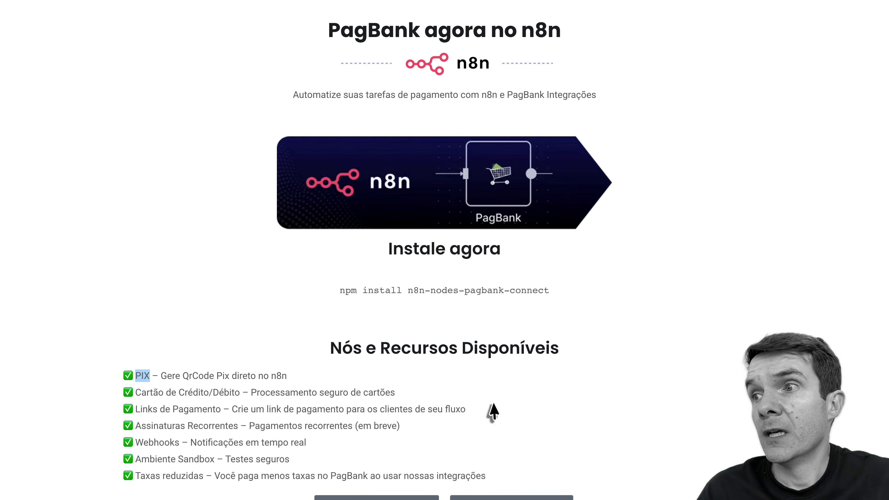
{"action": "scroll", "coordinate": [691, 341], "scroll_direction": "down", "scroll_amount": 7}
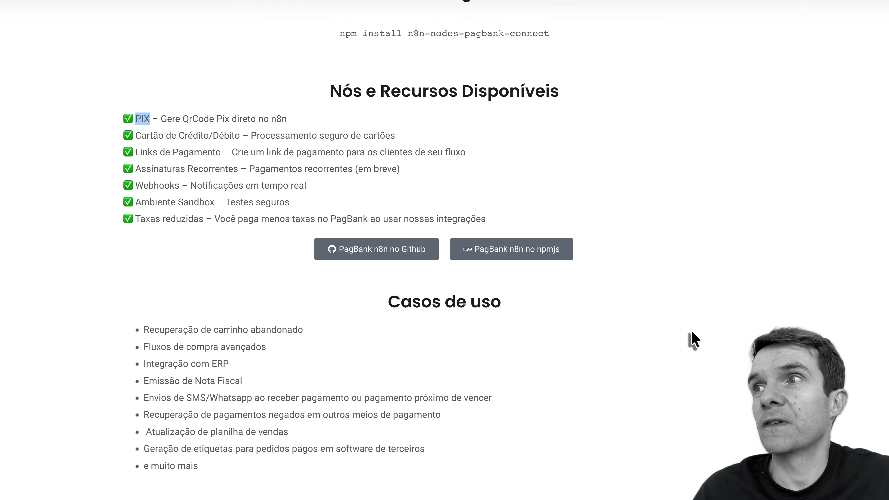
{"action": "scroll", "coordinate": [692, 340], "scroll_direction": "up", "scroll_amount": 8}
{"action": "scroll", "coordinate": [692, 342], "scroll_direction": "down", "scroll_amount": 1}
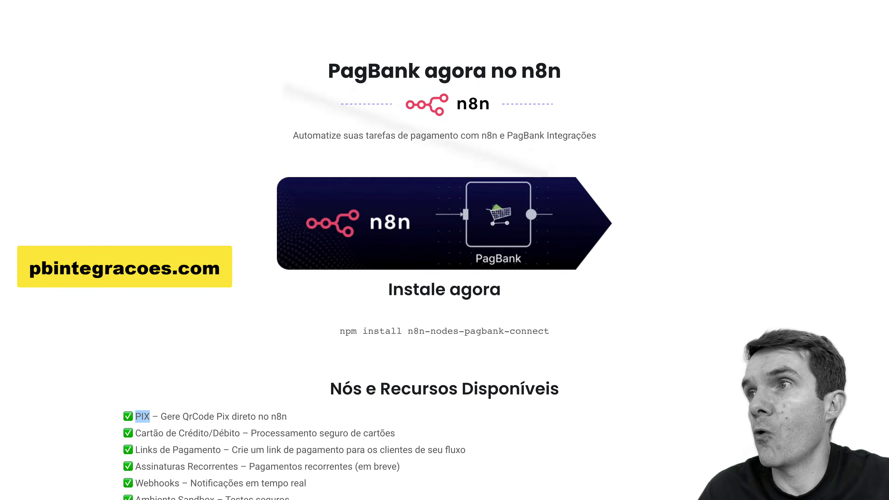
{"action": "scroll", "coordinate": [684, 238], "scroll_direction": "down", "scroll_amount": 7}
{"action": "scroll", "coordinate": [683, 238], "scroll_direction": "down", "scroll_amount": 1}
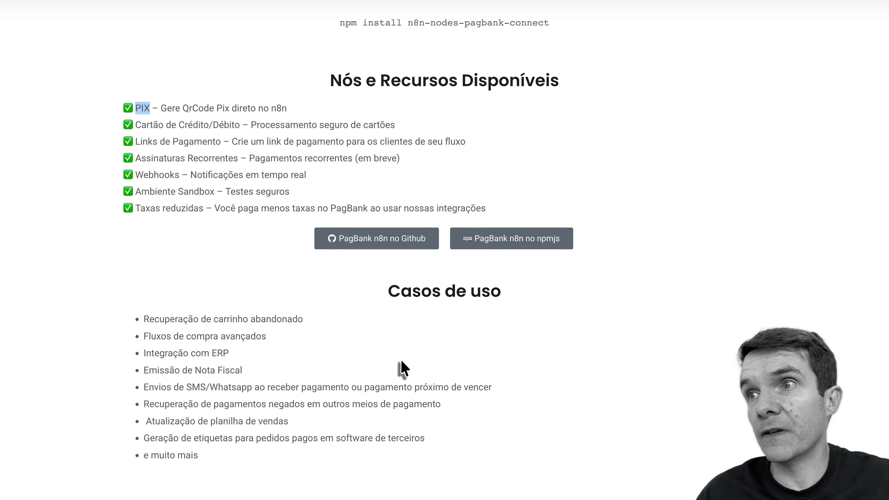
{"action": "scroll", "coordinate": [402, 368], "scroll_direction": "down", "scroll_amount": 1}
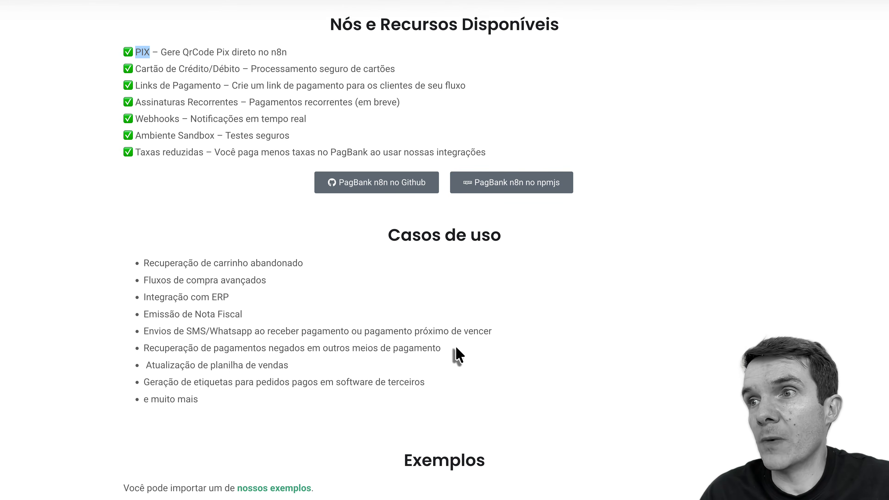
{"action": "scroll", "coordinate": [456, 348], "scroll_direction": "down", "scroll_amount": 3}
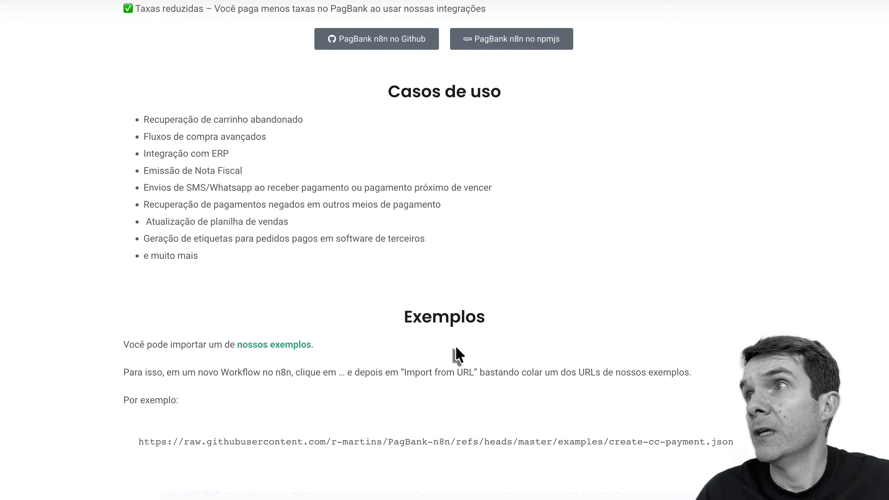
{"action": "scroll", "coordinate": [456, 346], "scroll_direction": "up", "scroll_amount": 8}
{"action": "scroll", "coordinate": [457, 354], "scroll_direction": "up", "scroll_amount": 3}
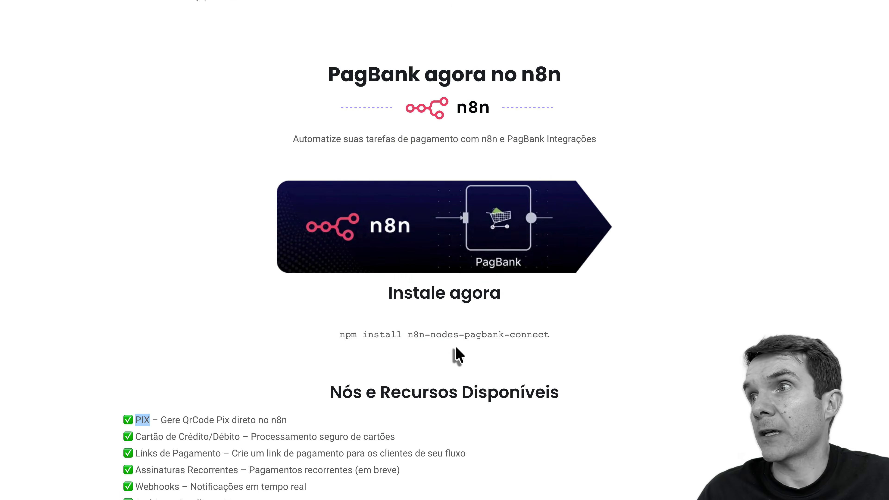
Step: Select the whole 'npm install n8n-nodes-pagbank-connect' command line
{"action": "left_click", "coordinate": [339, 331]}
{"action": "left_click_drag", "start_coordinate": [340, 330], "coordinate": [537, 331]}
{"action": "triple_click", "coordinate": [538, 330]}
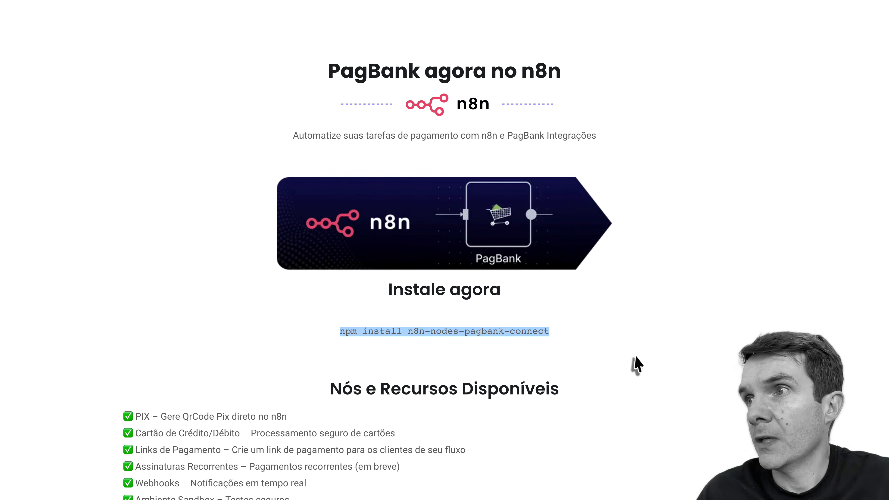
Step: Scroll down to the Exemplos section's workflow diagram before moving to the n8n tab
{"action": "scroll", "coordinate": [637, 364], "scroll_direction": "down", "scroll_amount": 5}
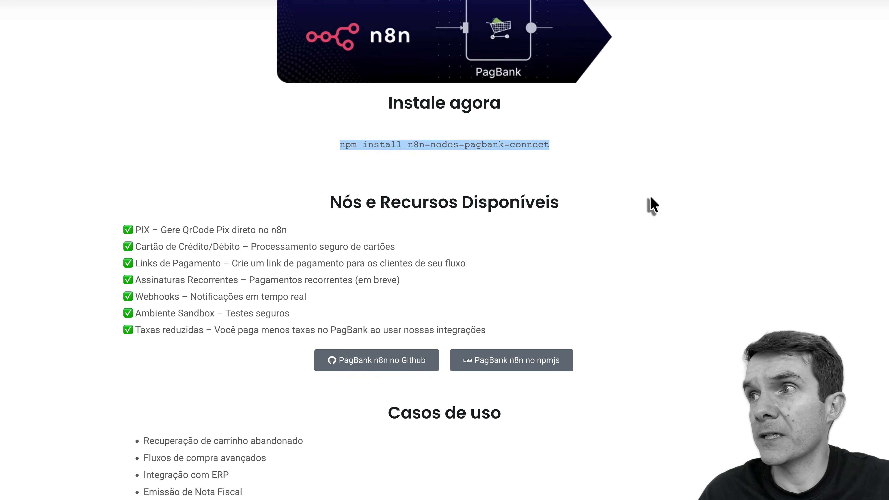
{"action": "scroll", "coordinate": [650, 197], "scroll_direction": "down", "scroll_amount": 2}
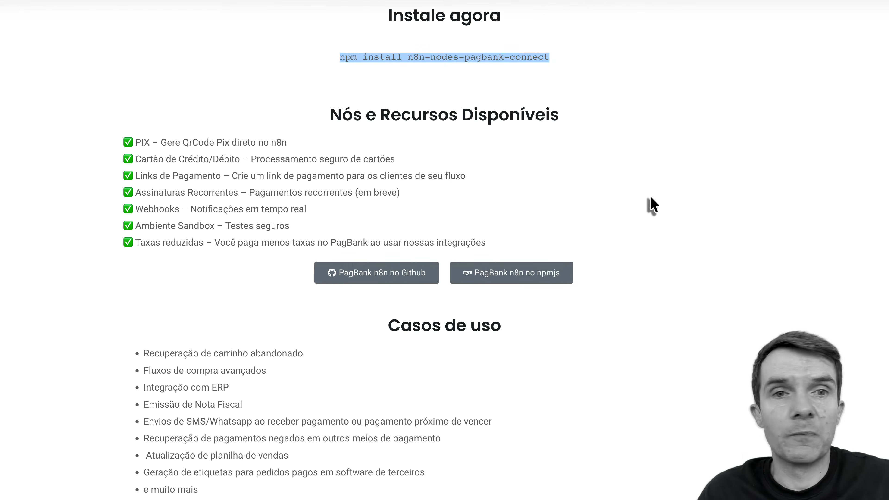
{"action": "scroll", "coordinate": [650, 197], "scroll_direction": "down", "scroll_amount": 2}
{"action": "scroll", "coordinate": [651, 196], "scroll_direction": "down", "scroll_amount": 5}
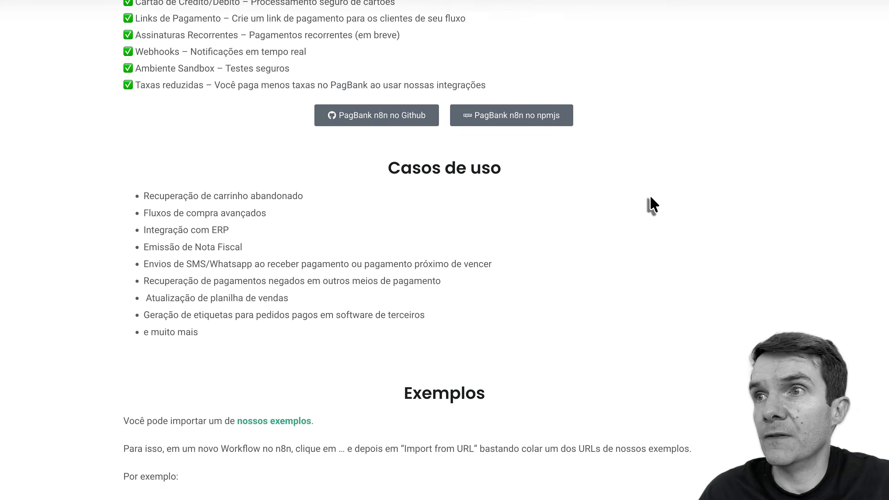
{"action": "scroll", "coordinate": [650, 196], "scroll_direction": "down", "scroll_amount": 4}
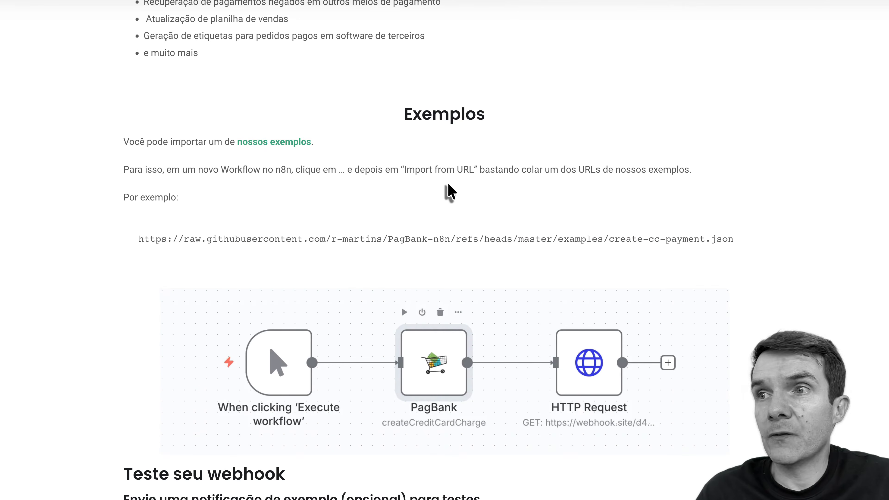
{"action": "scroll", "coordinate": [449, 192], "scroll_direction": "down", "scroll_amount": 6}
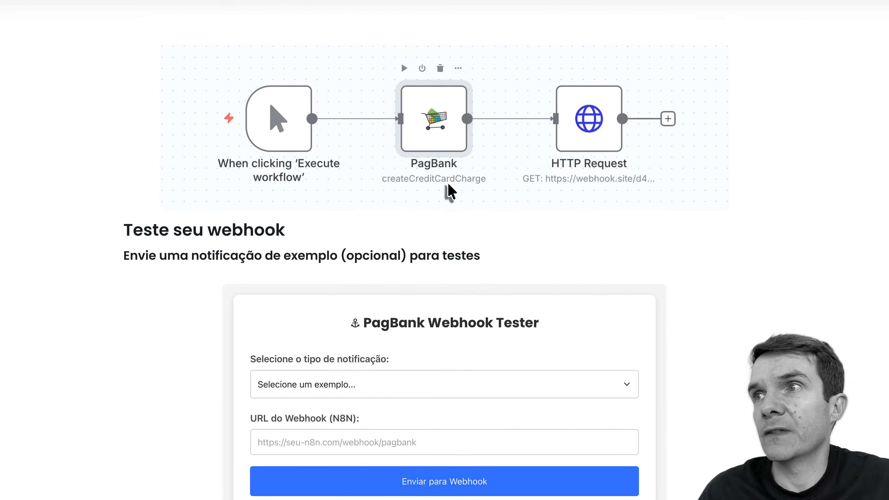
{"action": "scroll", "coordinate": [449, 185], "scroll_direction": "down", "scroll_amount": 1}
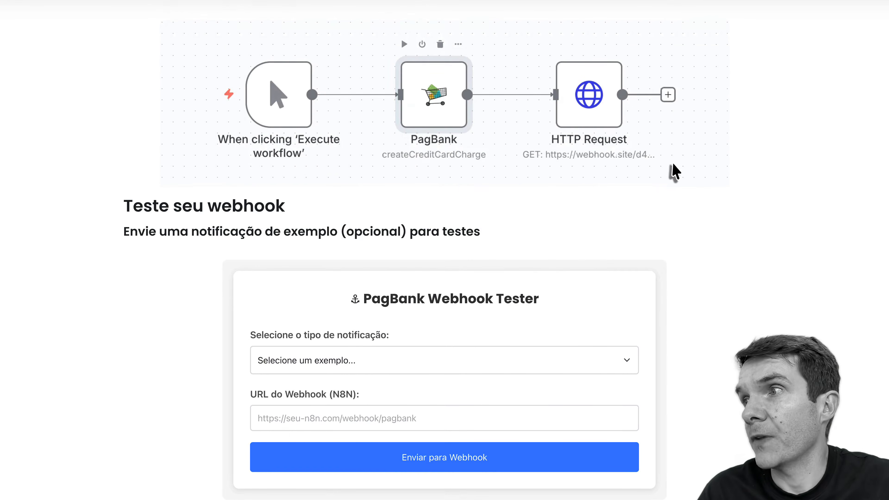
{"action": "scroll", "coordinate": [670, 173], "scroll_direction": "up", "scroll_amount": 7}
{"action": "scroll", "coordinate": [672, 165], "scroll_direction": "up", "scroll_amount": 1}
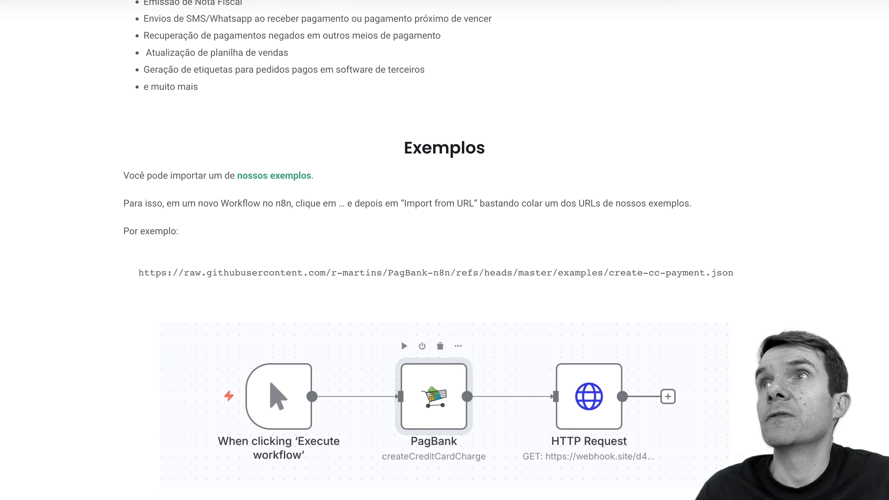
{"action": "left_click", "coordinate": [59, 3]}
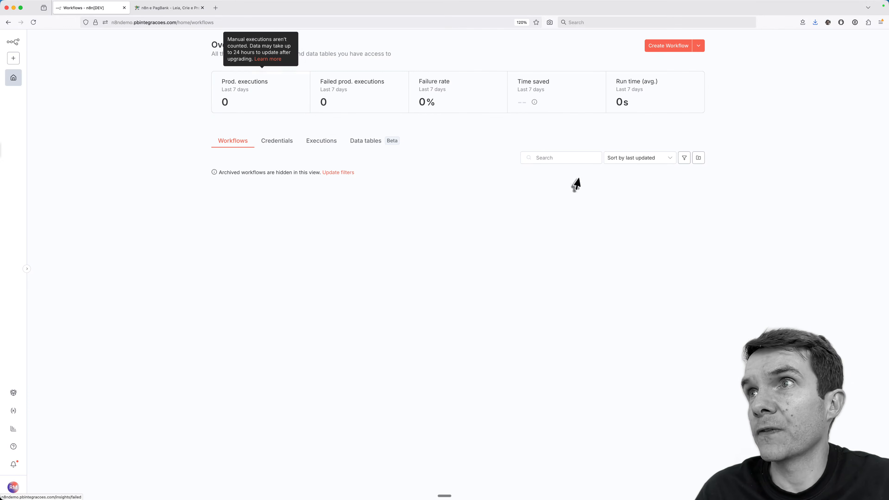
Step: Create a new workflow whose first node is the PagBank Connect Webhook trigger, found by searching 'pagb'
{"action": "left_click", "coordinate": [667, 46]}
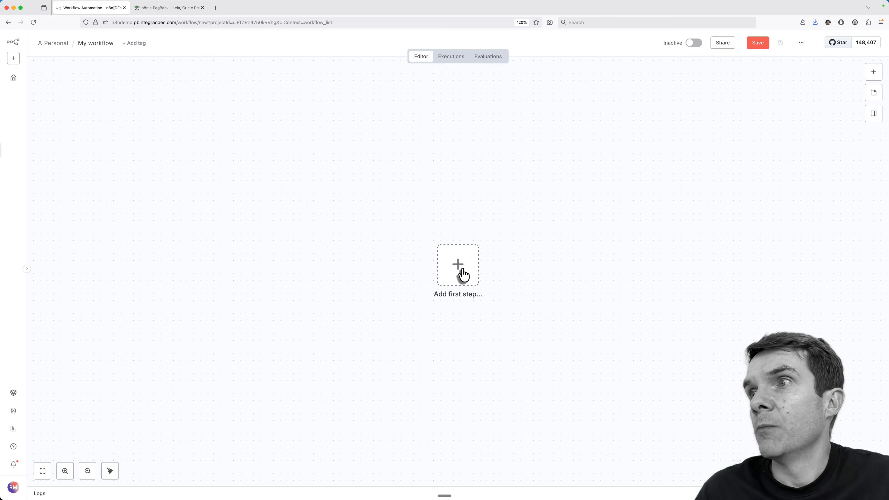
{"action": "left_click", "coordinate": [457, 270]}
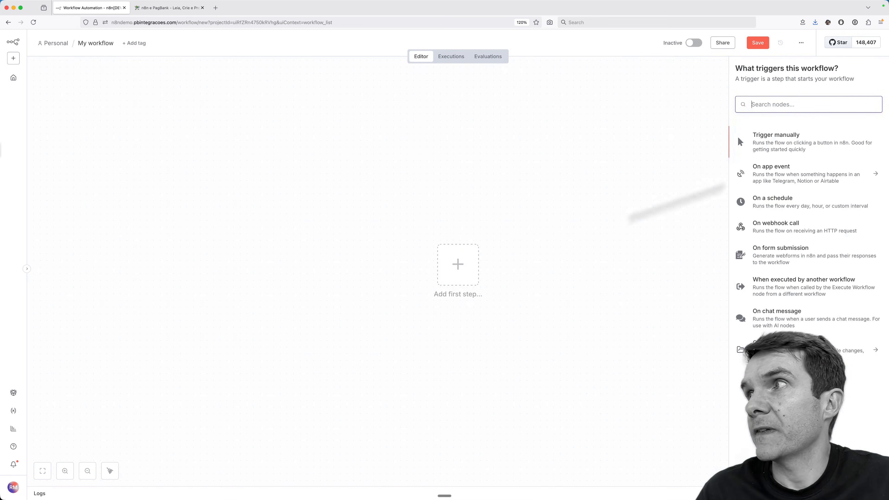
{"action": "type", "text": "pagbank"}
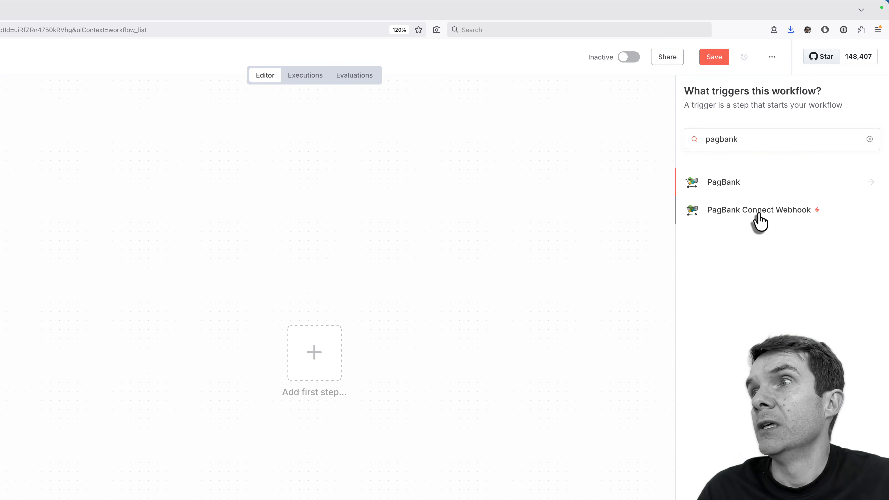
{"action": "left_click", "coordinate": [759, 221]}
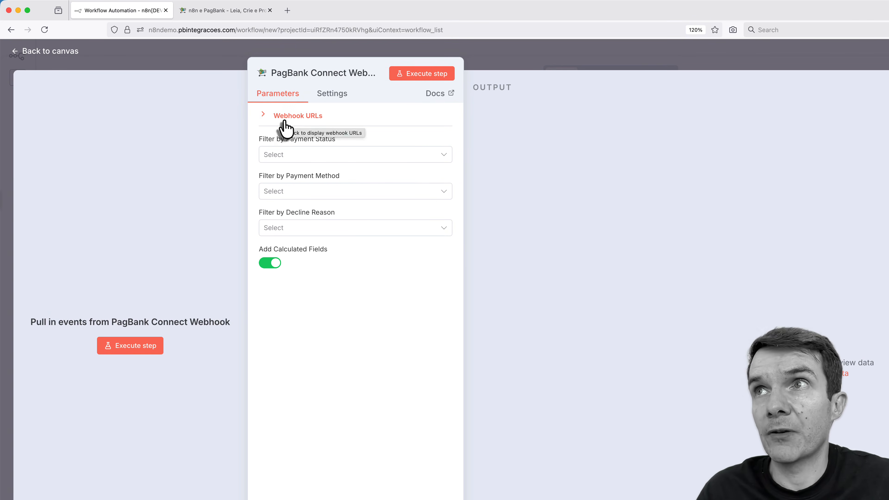
{"action": "left_click", "coordinate": [33, 53]}
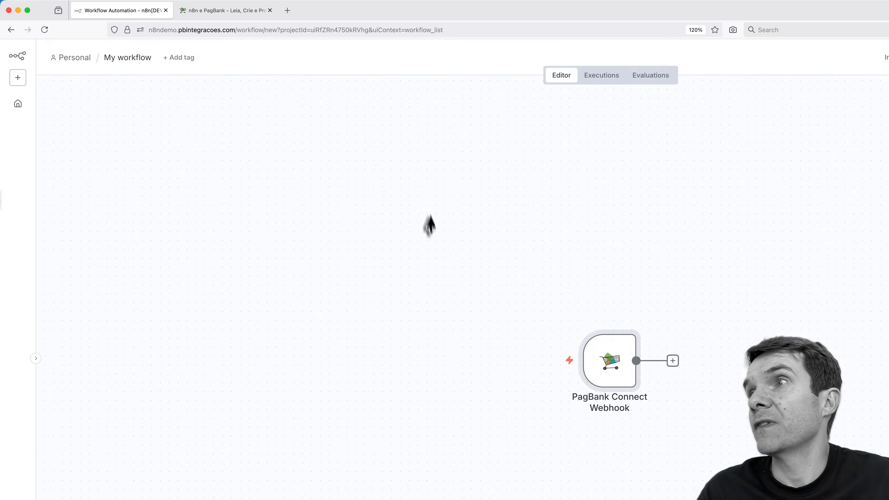
Step: Browse the PagBank actions offered after the webhook node, then close the list unused
{"action": "left_click", "coordinate": [672, 360]}
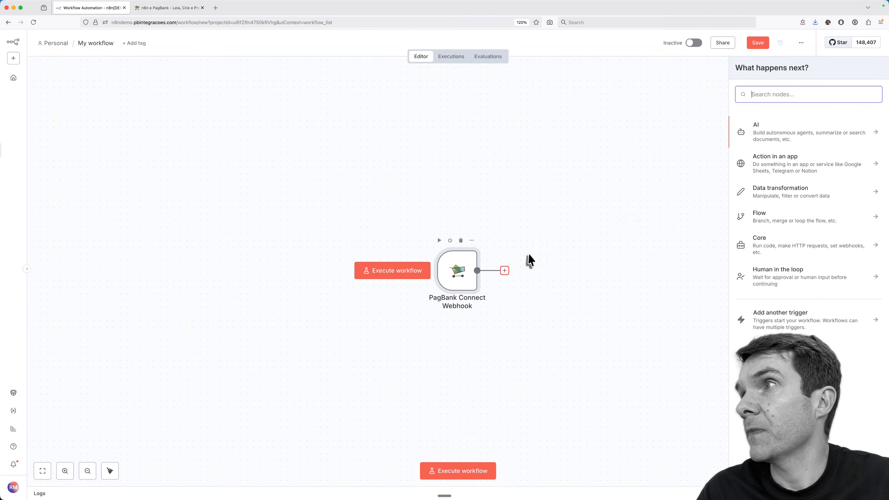
{"action": "type", "text": "pagb"}
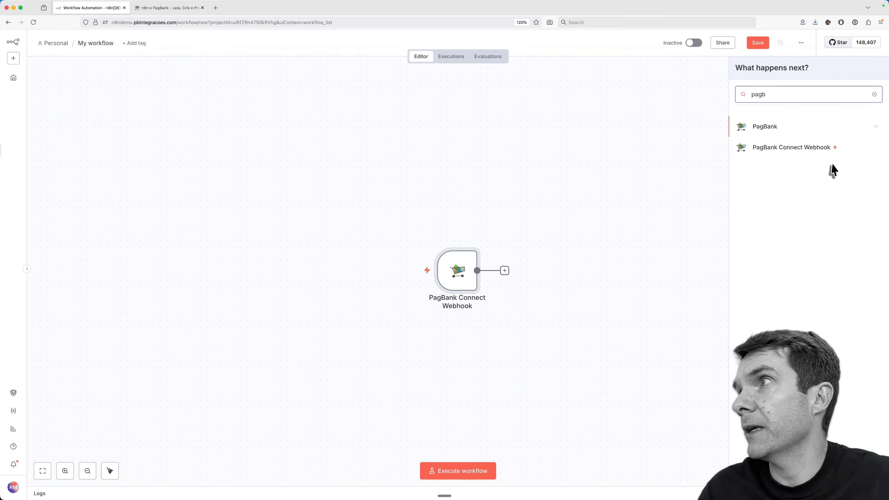
{"action": "left_click", "coordinate": [819, 127]}
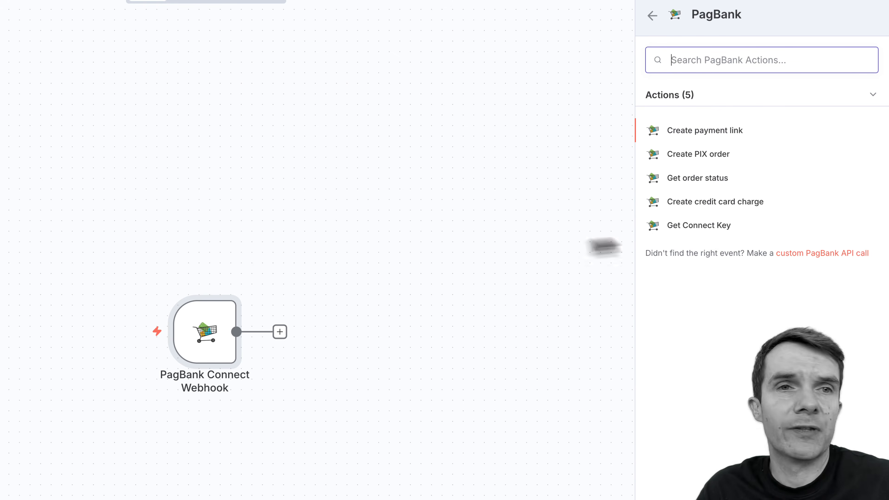
{"action": "left_click", "coordinate": [385, 144]}
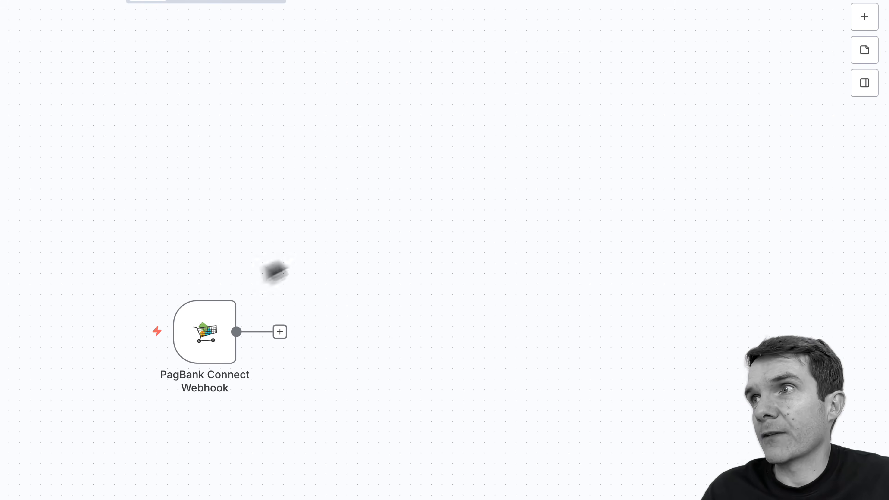
Step: Delete the PagBank Connect Webhook node from the canvas
{"action": "left_click_drag", "start_coordinate": [262, 249], "coordinate": [185, 358]}
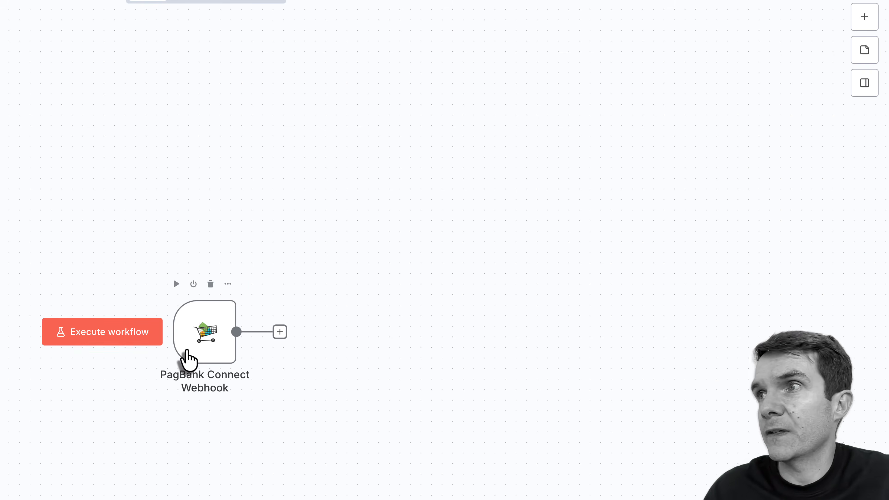
{"action": "left_click", "coordinate": [185, 358]}
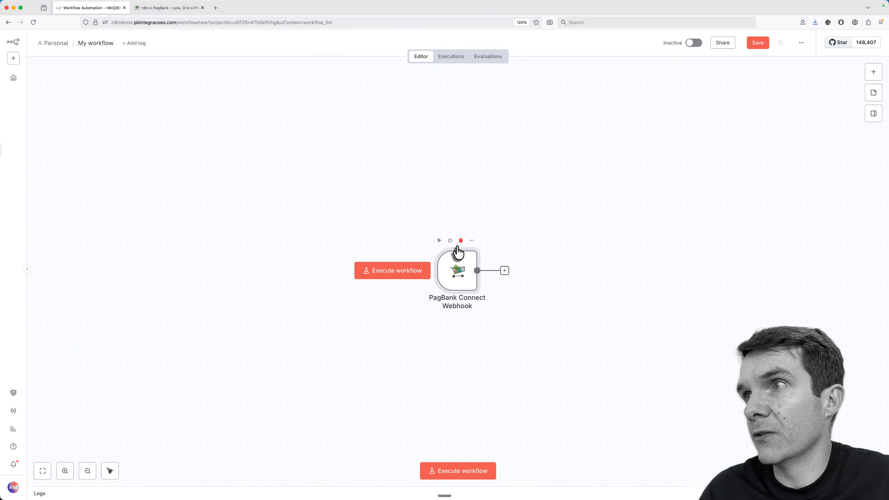
{"action": "left_click", "coordinate": [460, 240]}
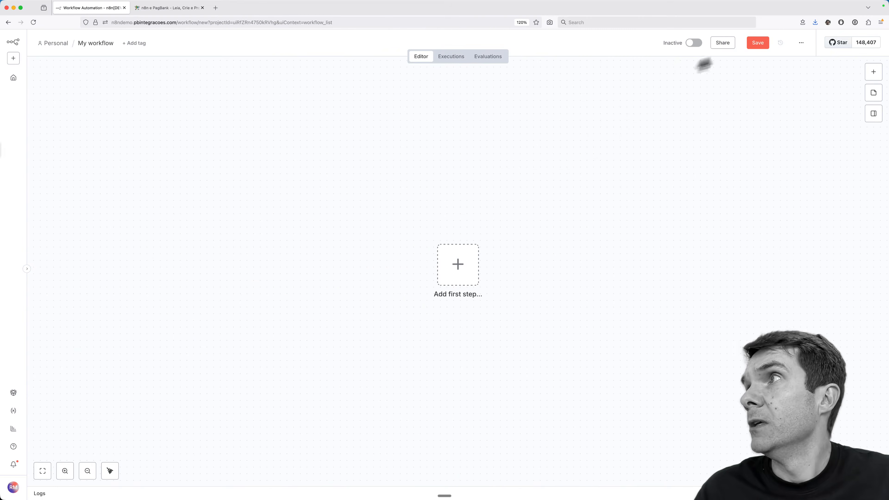
Step: Start an Import from URL in the workflow menu, then return to the PagBank examples page
{"action": "left_click", "coordinate": [801, 43]}
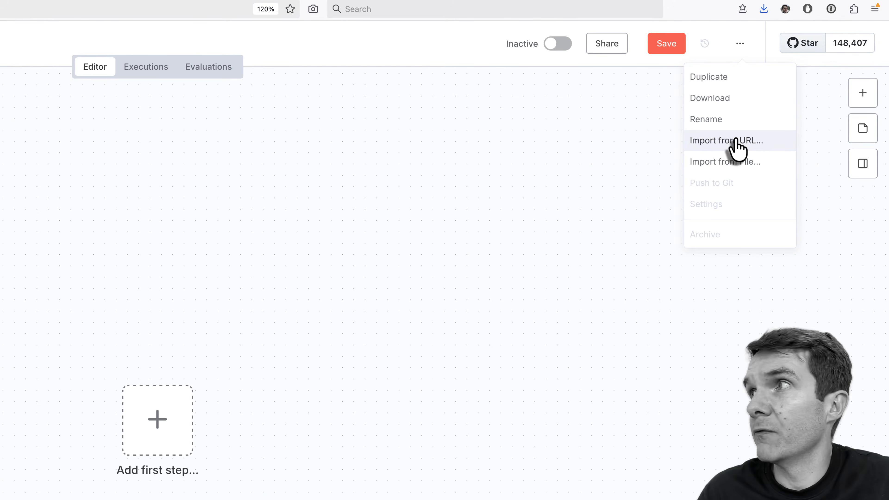
{"action": "left_click", "coordinate": [725, 142]}
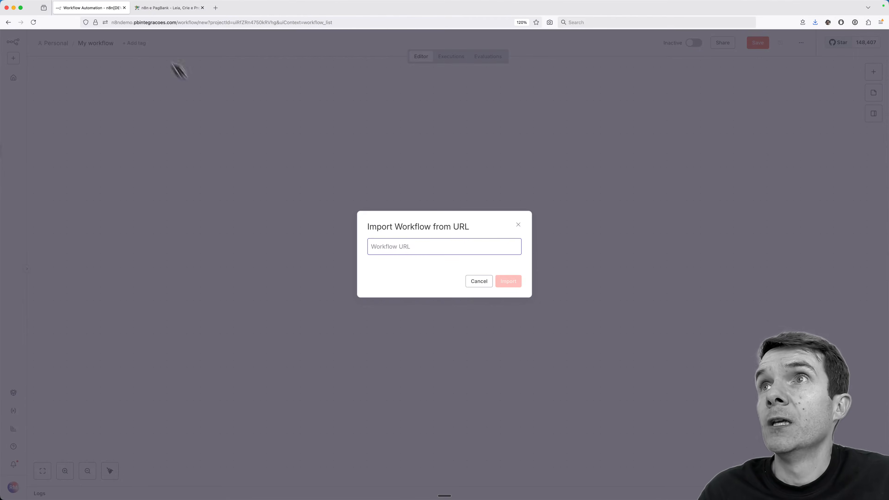
{"action": "left_click", "coordinate": [164, 8]}
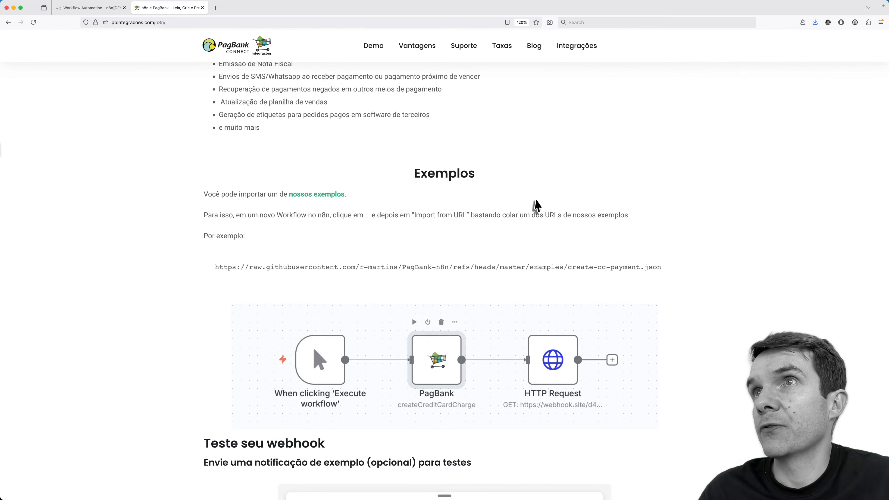
Step: Open the raw webhook-order-updated.json example on GitHub and select its address to copy
{"action": "scroll", "coordinate": [535, 205], "scroll_direction": "up", "scroll_amount": 3}
{"action": "scroll", "coordinate": [537, 205], "scroll_direction": "down", "scroll_amount": 3}
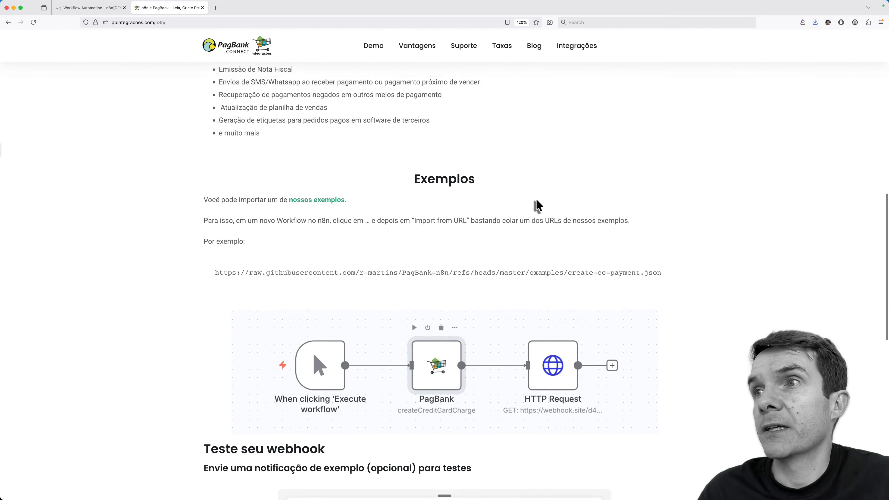
{"action": "double_click", "coordinate": [432, 161]}
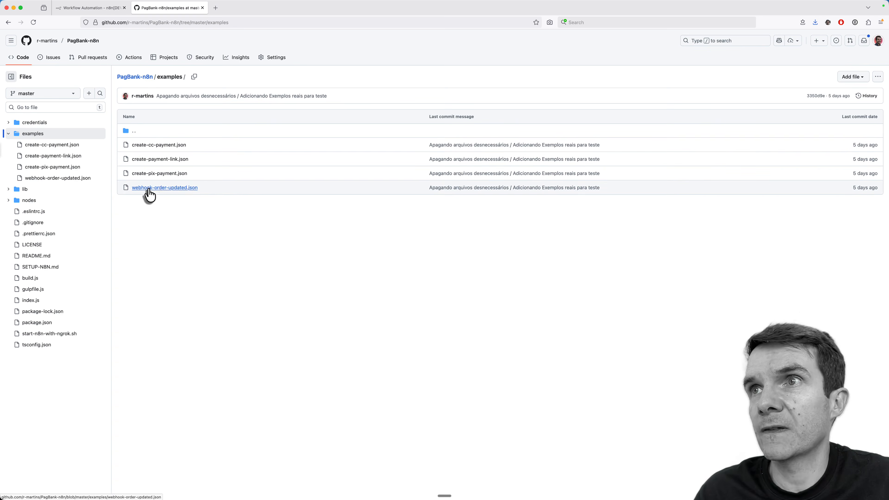
{"action": "left_click", "coordinate": [163, 189]}
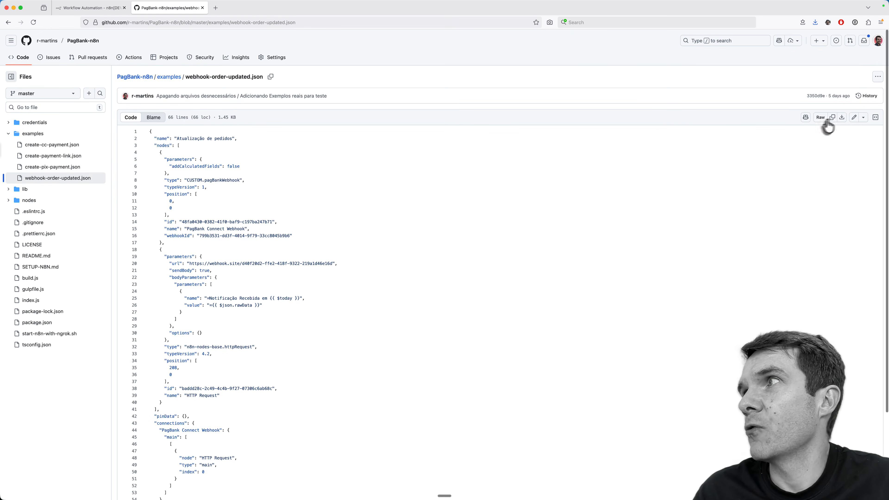
{"action": "left_click", "coordinate": [821, 123]}
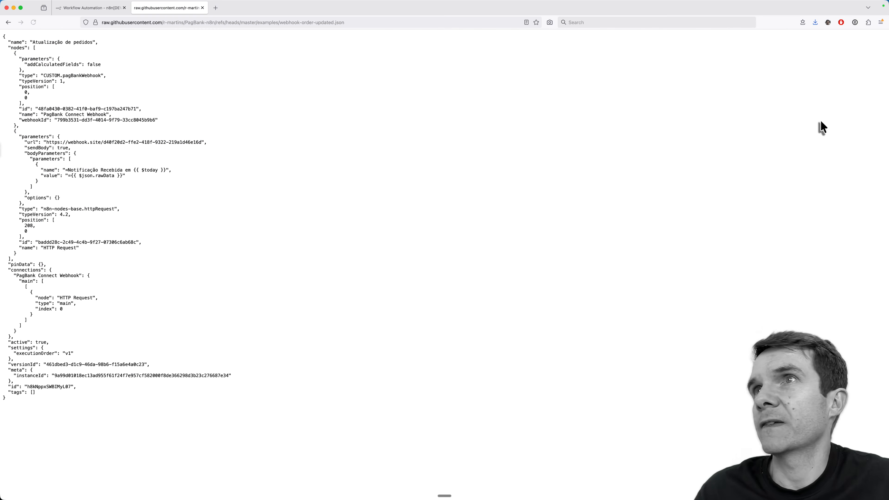
{"action": "scroll", "coordinate": [293, 67], "scroll_direction": "left", "scroll_amount": 5}
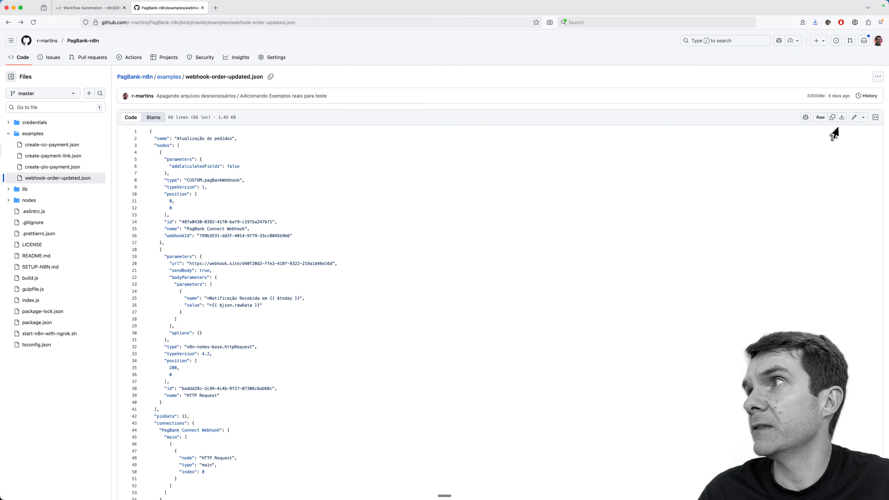
{"action": "left_click", "coordinate": [818, 120]}
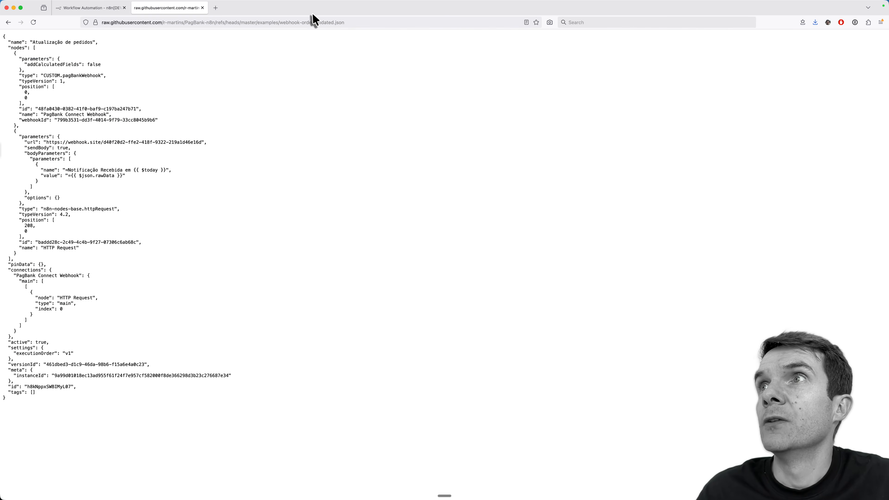
{"action": "left_click", "coordinate": [311, 22]}
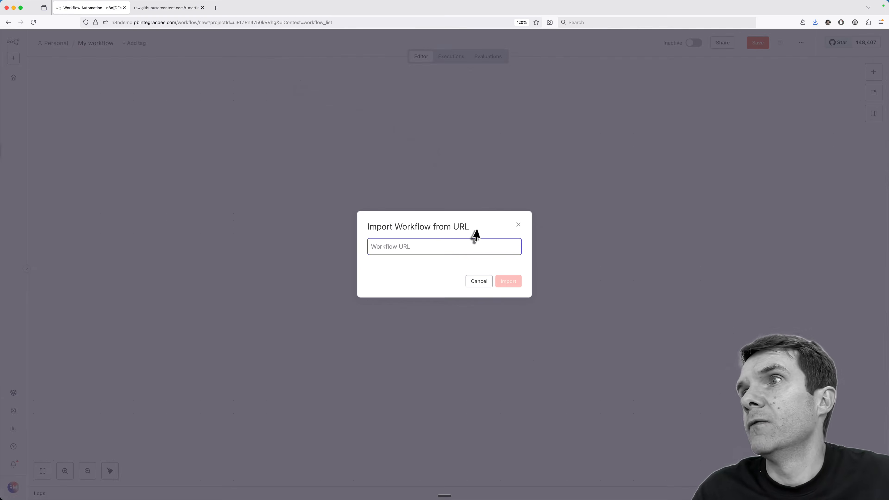
Step: Import the workflow from the pasted raw URL and select the HTTP Request node's webhook.site URL
{"action": "key", "text": "super+v"}
{"action": "left_click", "coordinate": [508, 282]}
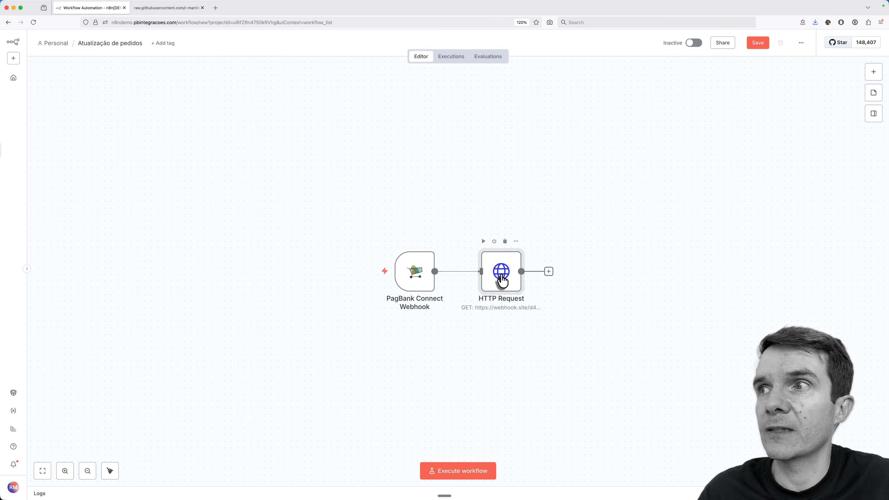
{"action": "double_click", "coordinate": [498, 287]}
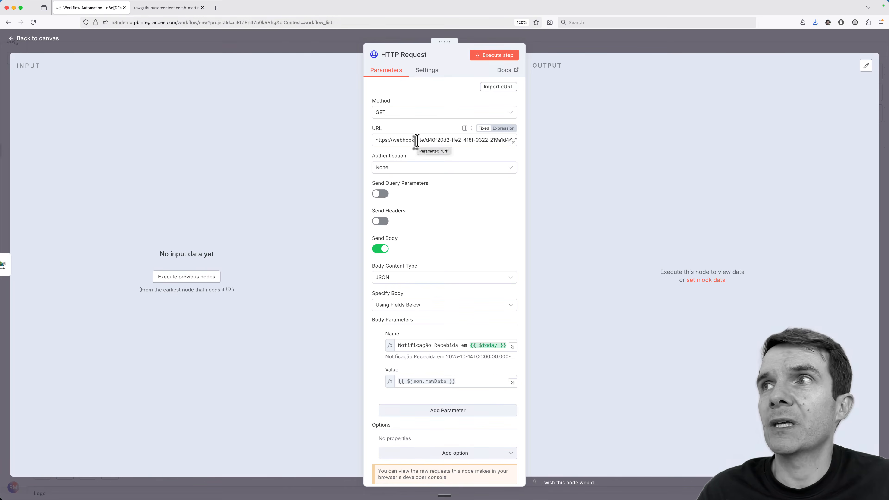
{"action": "left_click_drag", "start_coordinate": [423, 142], "coordinate": [372, 141]}
Step: Clear webhook.site's two old requests, copy its unique URL, and return to the n8n canvas
{"action": "key", "text": "super+c"}
{"action": "key", "text": "super+t"}
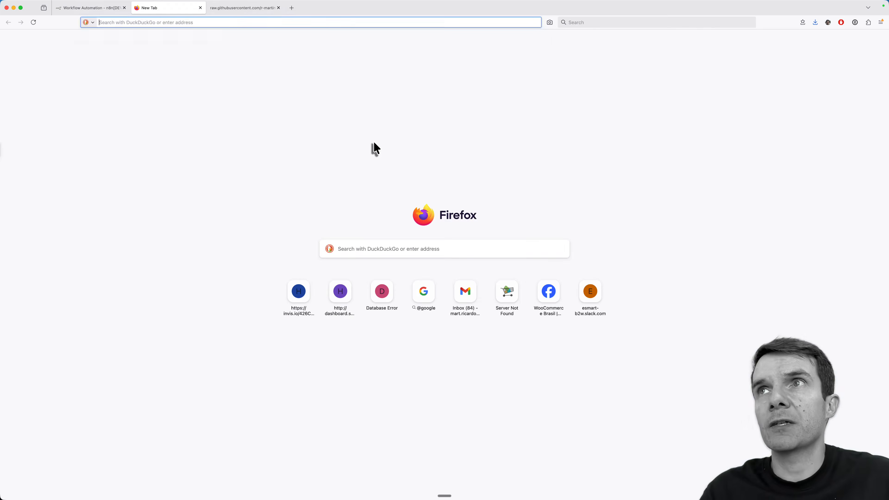
{"action": "key", "text": "super+v"}
{"action": "key", "text": "Return"}
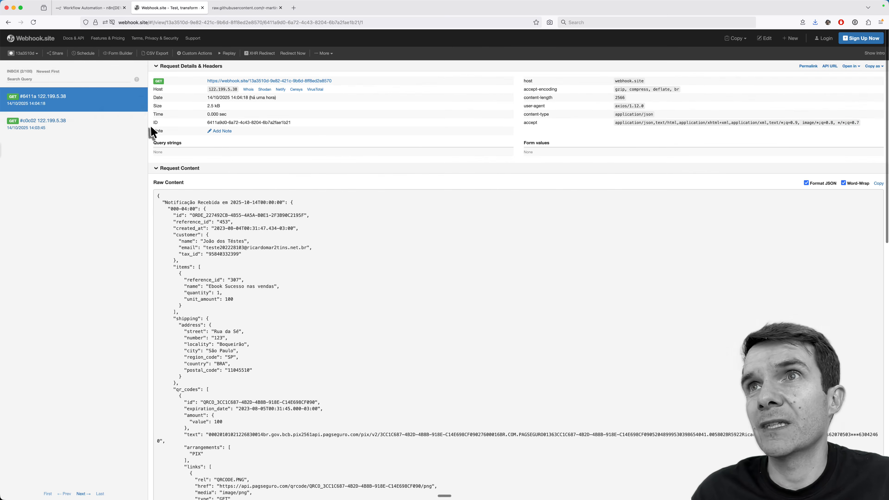
{"action": "left_click", "coordinate": [141, 104]}
{"action": "left_click", "coordinate": [141, 104]}
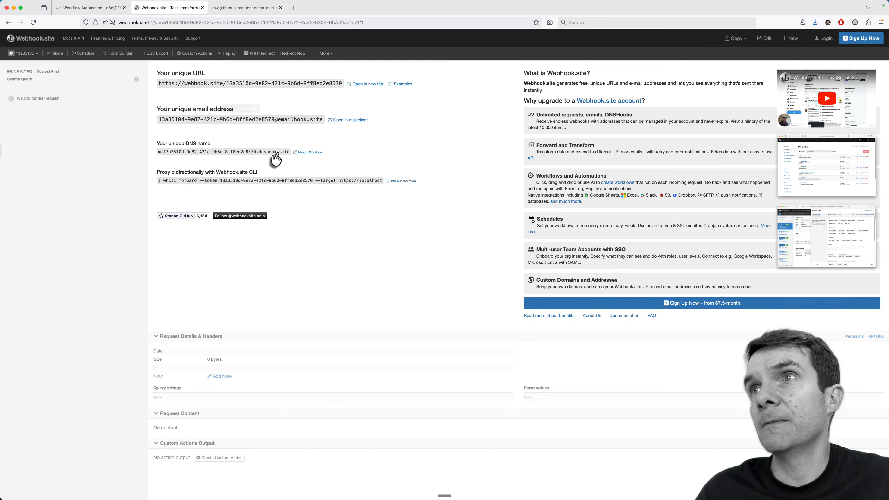
{"action": "left_click", "coordinate": [233, 89]}
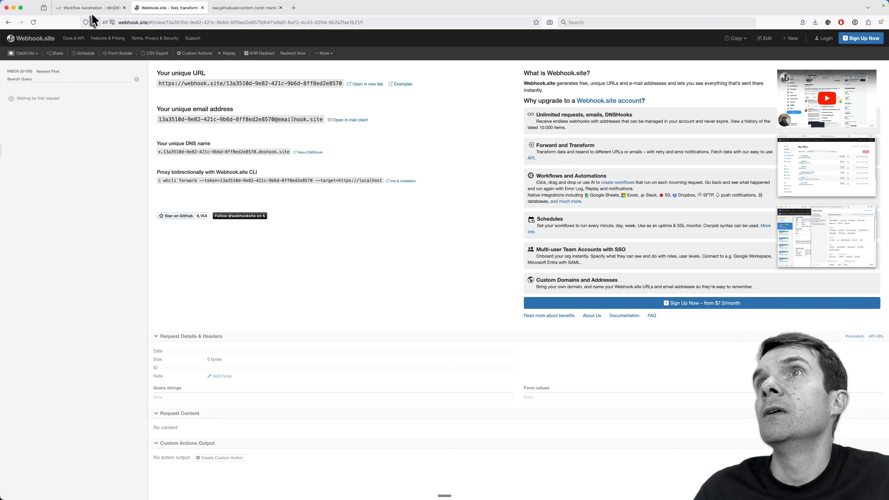
{"action": "left_click", "coordinate": [90, 7]}
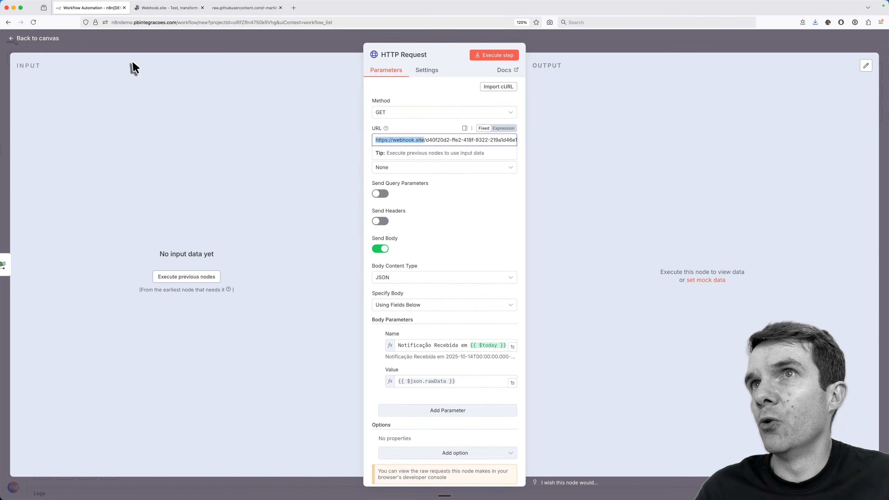
{"action": "left_click", "coordinate": [38, 39]}
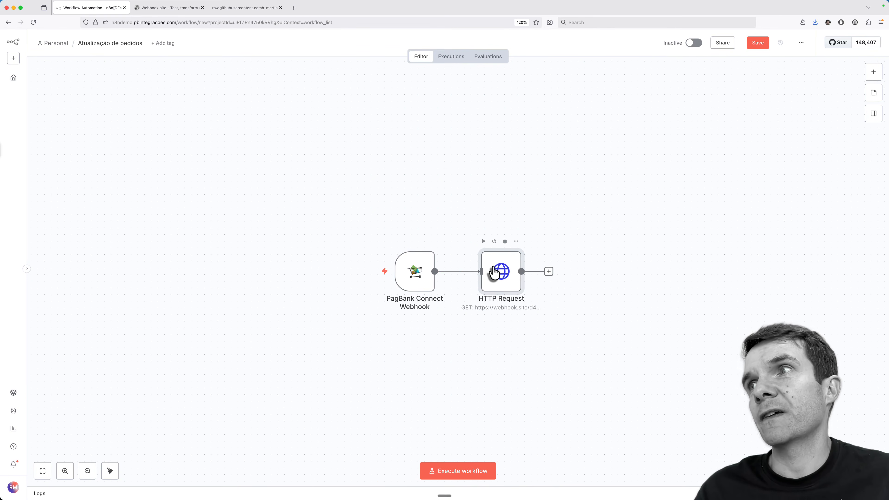
{"action": "double_click", "coordinate": [495, 272]}
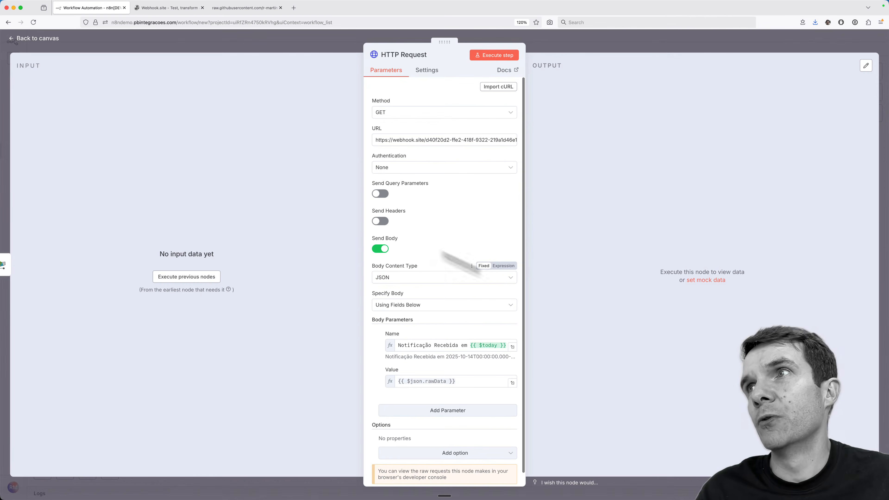
{"action": "scroll", "coordinate": [453, 246], "scroll_direction": "down", "scroll_amount": 1}
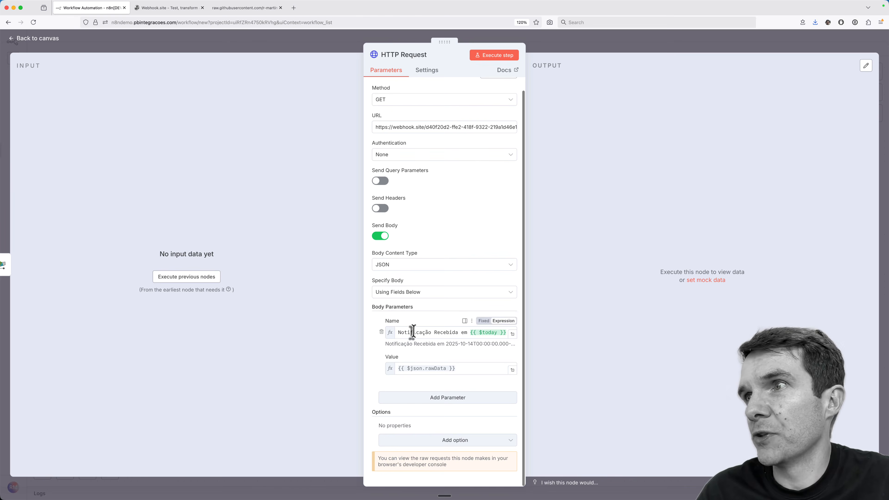
{"action": "left_click", "coordinate": [424, 333]}
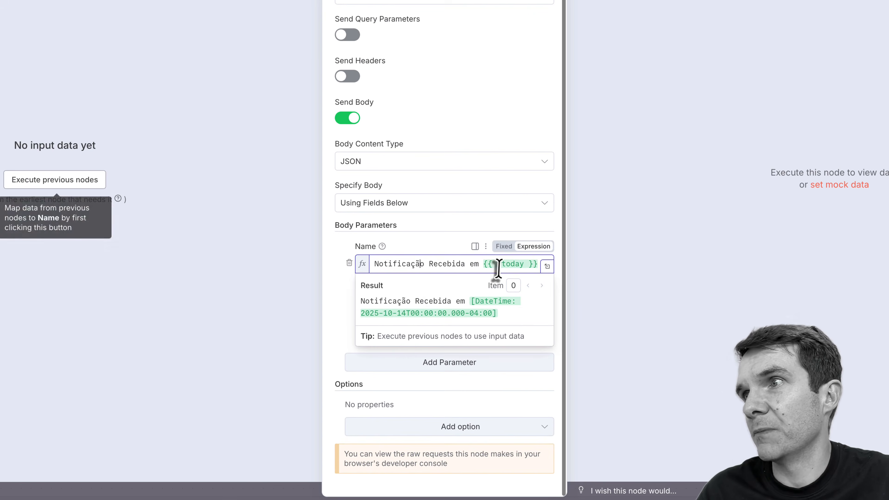
{"action": "left_click", "coordinate": [333, 317]}
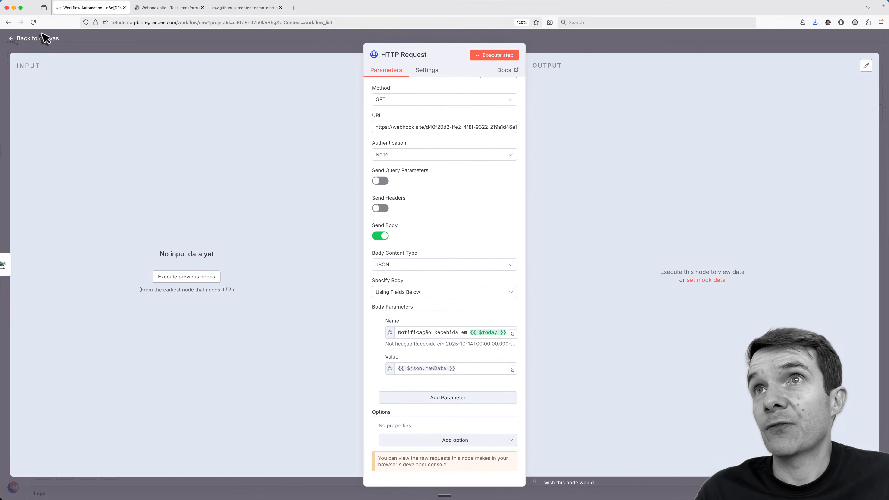
{"action": "left_click", "coordinate": [27, 46]}
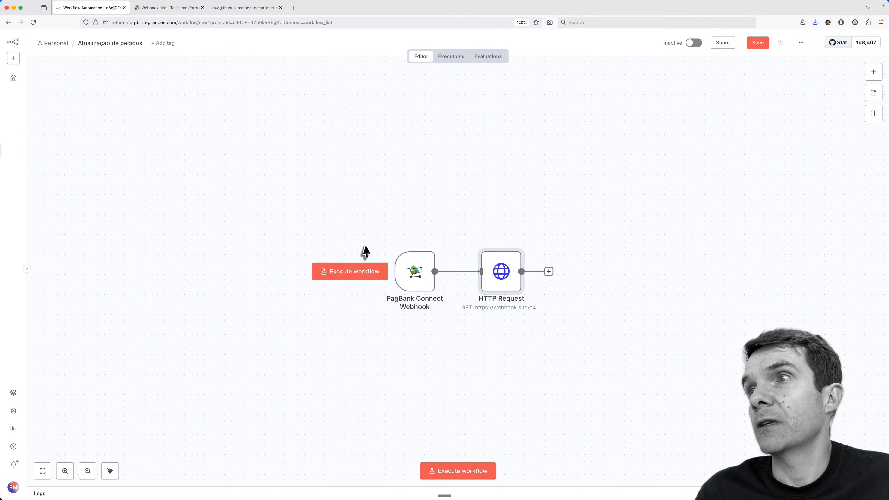
Step: Copy the PagBank Connect Webhook's test URL ending /pagbank-webhook and paste it into Firefox's search box
{"action": "double_click", "coordinate": [417, 280]}
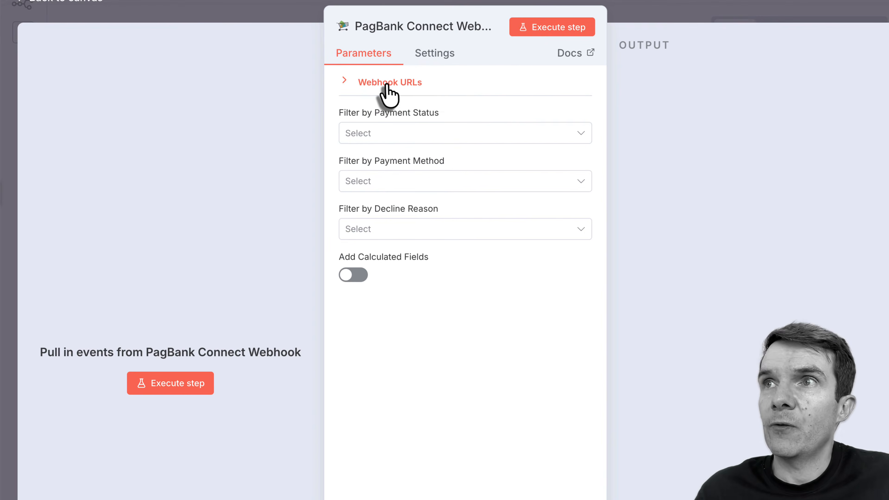
{"action": "left_click", "coordinate": [387, 84]}
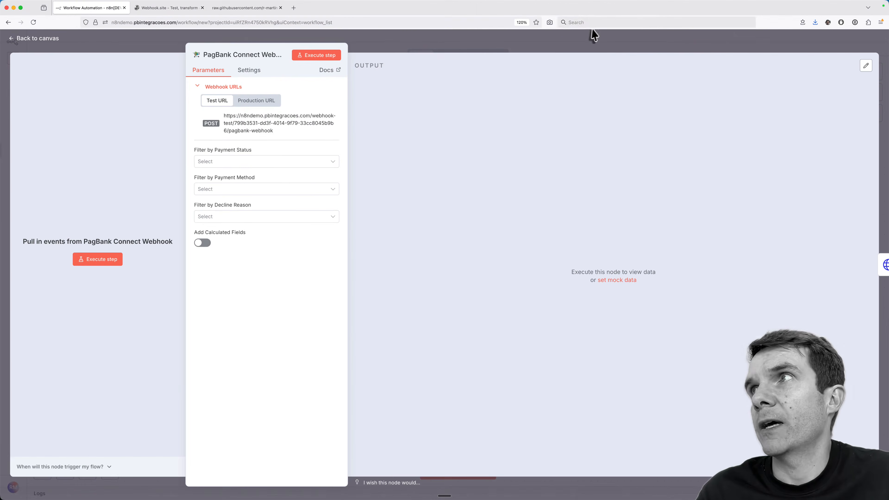
{"action": "left_click", "coordinate": [592, 23]}
{"action": "key", "text": "super+v"}
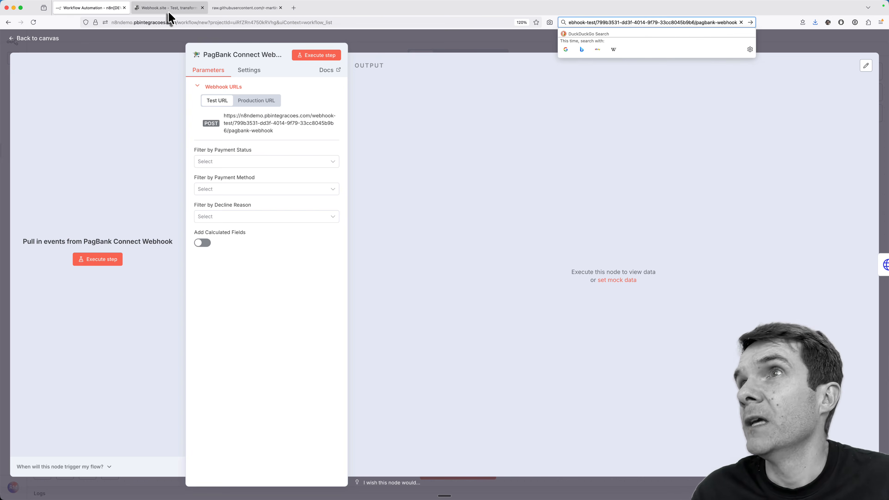
Step: Return to the PagBank integration page and paste the n8n test URL into the webhook tester
{"action": "left_click", "coordinate": [230, 8]}
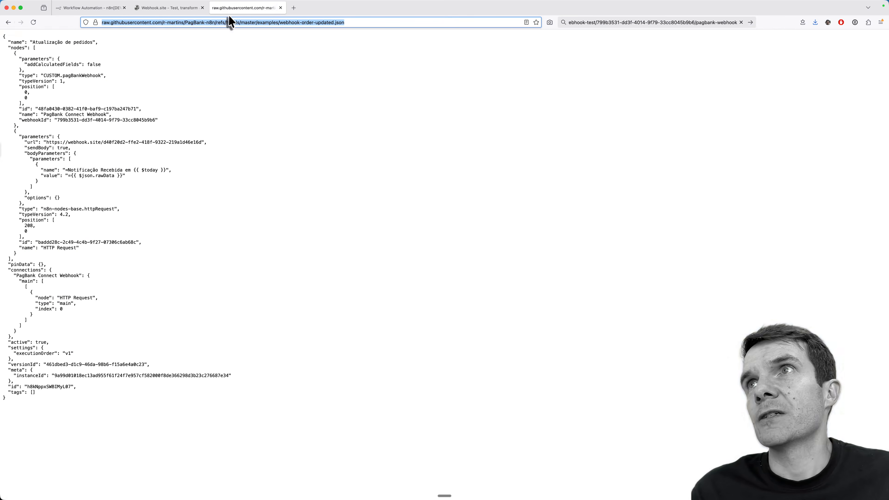
{"action": "right_click", "coordinate": [10, 23]}
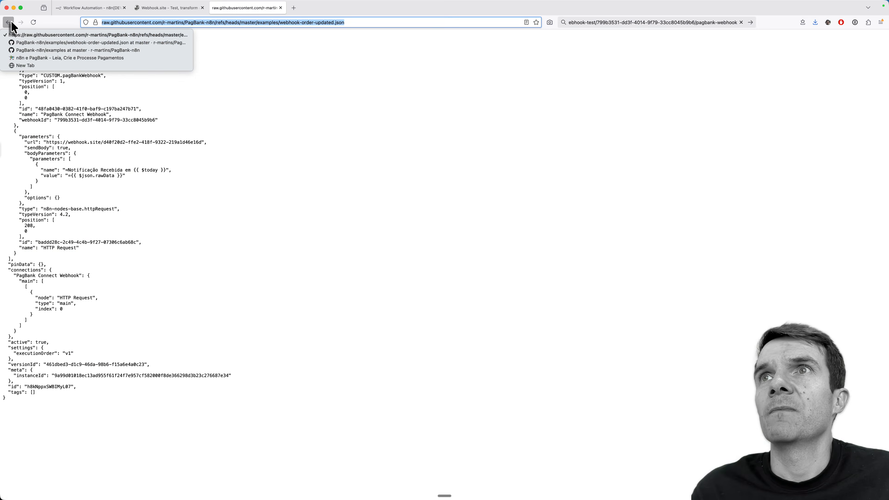
{"action": "middle_click", "coordinate": [36, 51]}
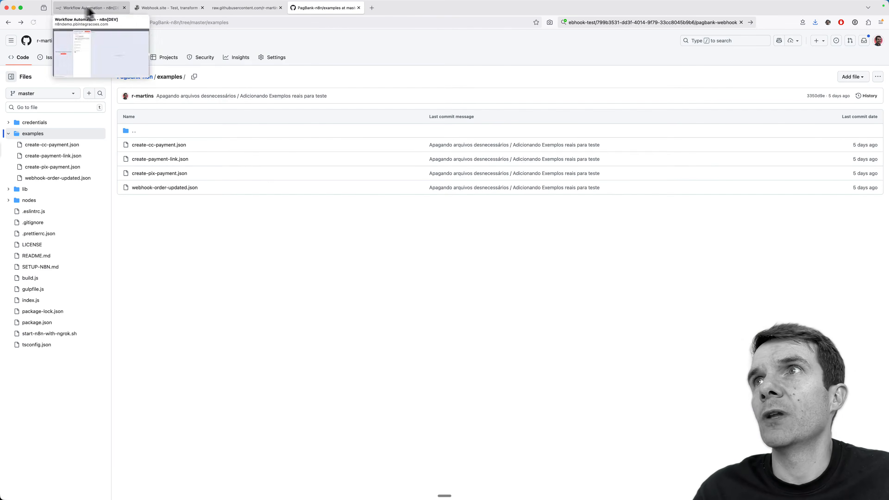
{"action": "left_click", "coordinate": [8, 22]}
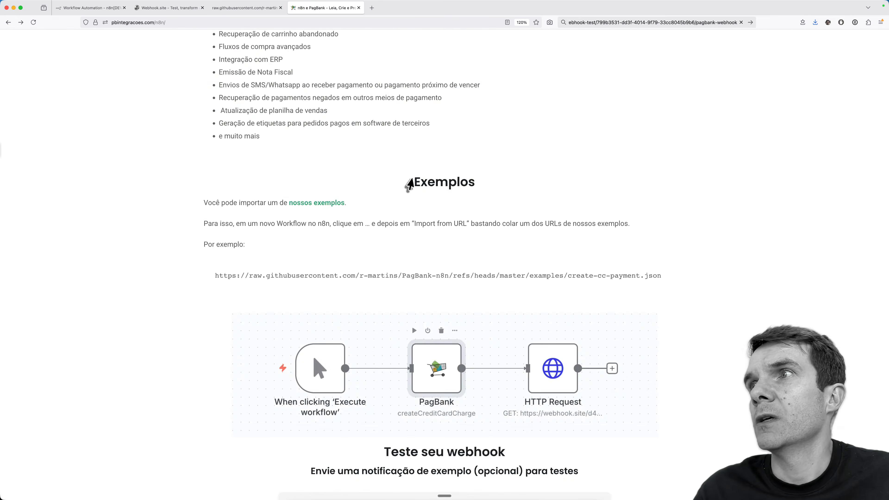
{"action": "scroll", "coordinate": [411, 185], "scroll_direction": "down", "scroll_amount": 4}
{"action": "scroll", "coordinate": [411, 182], "scroll_direction": "down", "scroll_amount": 3}
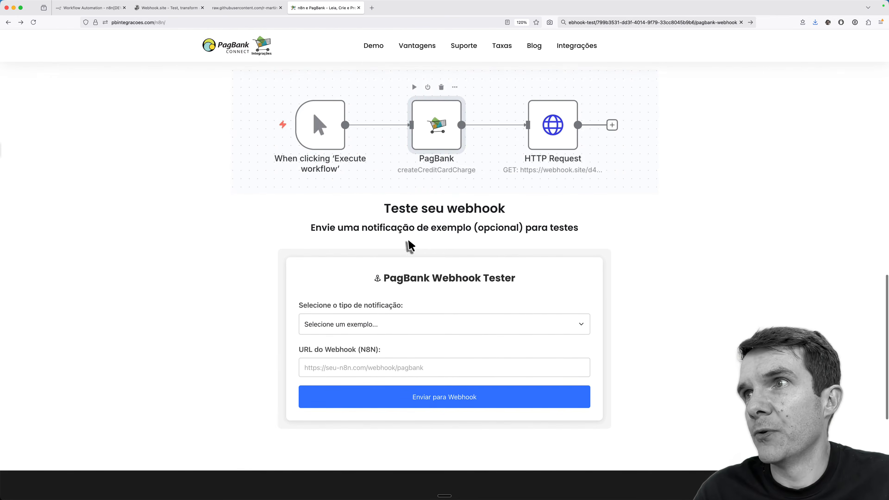
{"action": "left_click", "coordinate": [387, 366]}
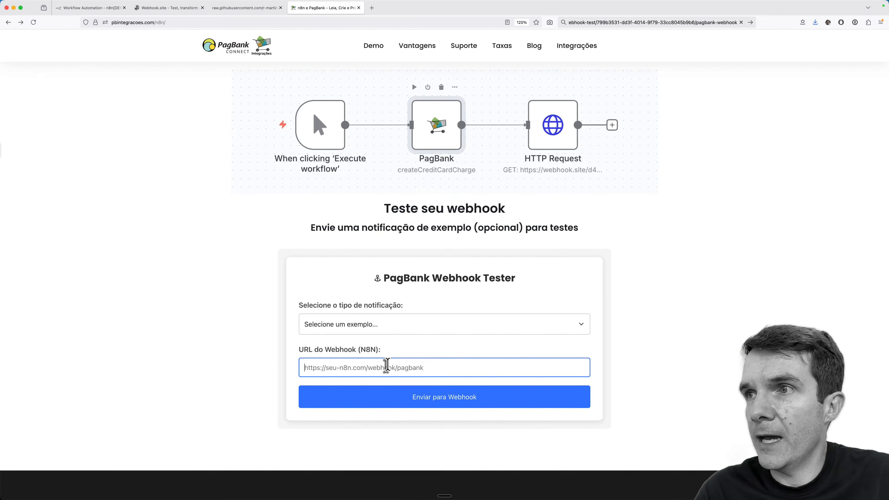
{"action": "scroll", "coordinate": [387, 366], "scroll_direction": "down", "scroll_amount": 2}
{"action": "key", "text": "super+v"}
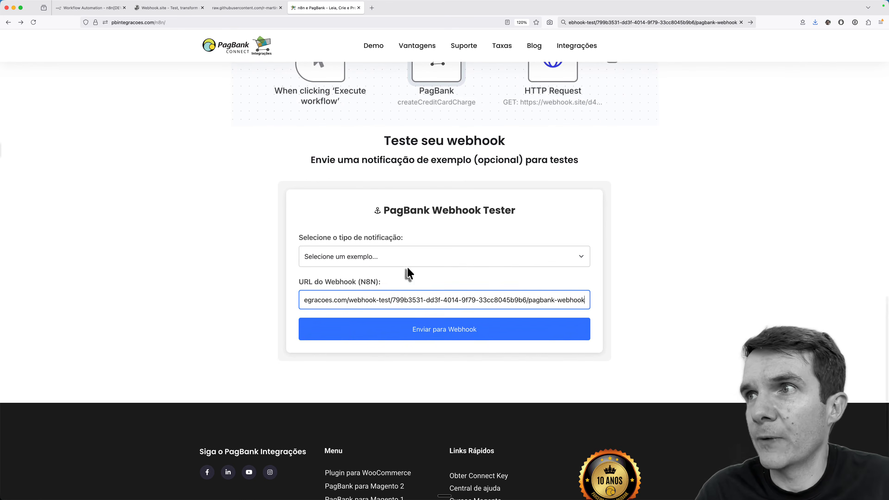
Step: Send a PIX Pago sample notification to the webhook, then go back to n8n
{"action": "left_click", "coordinate": [409, 258]}
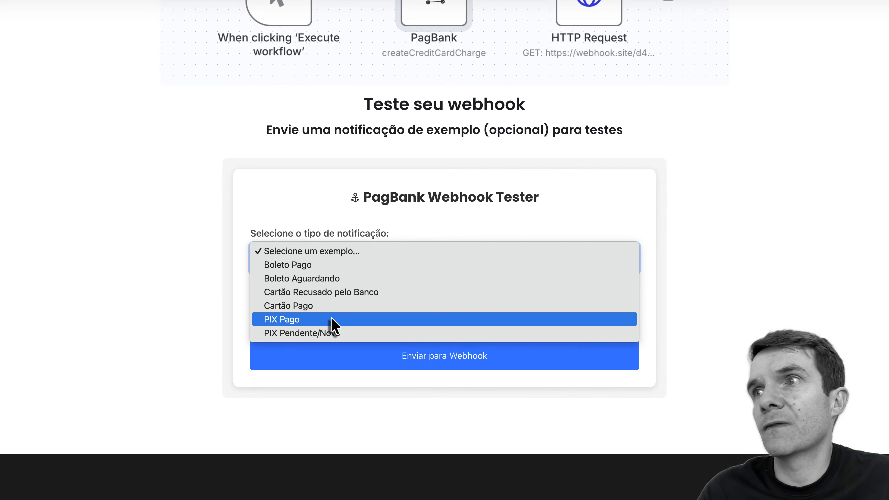
{"action": "left_click", "coordinate": [333, 320]}
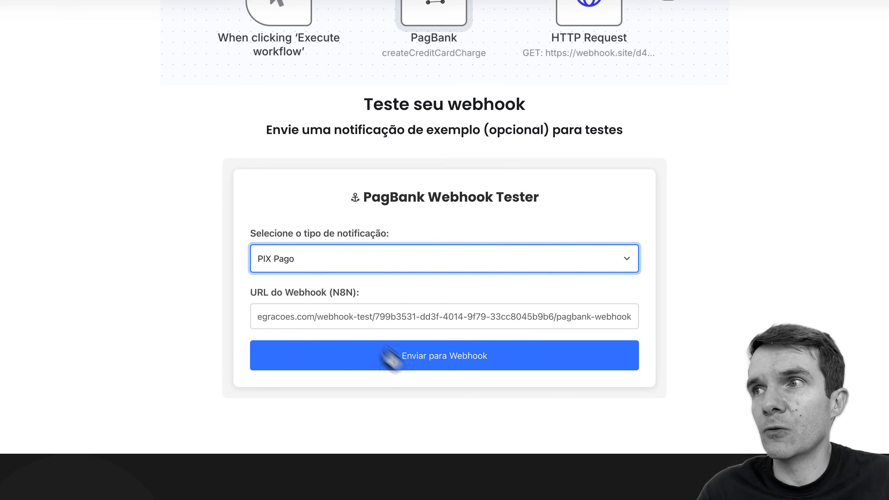
{"action": "left_click", "coordinate": [399, 357]}
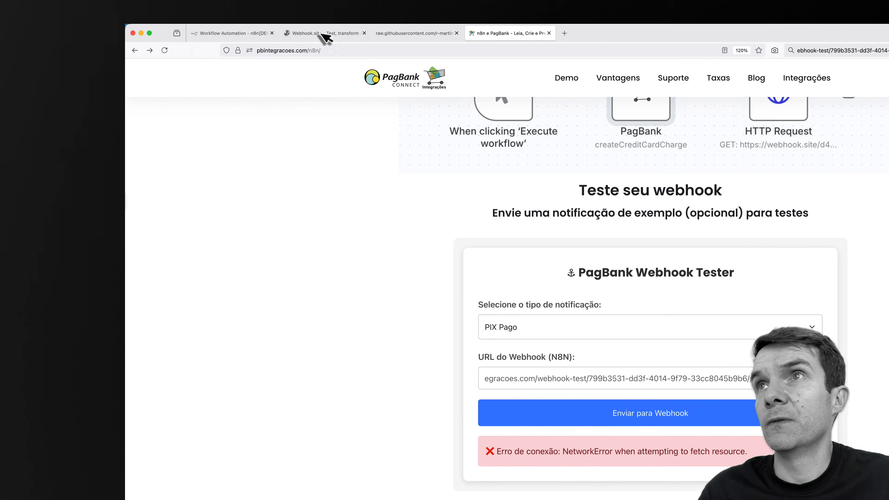
{"action": "left_click", "coordinate": [235, 33]}
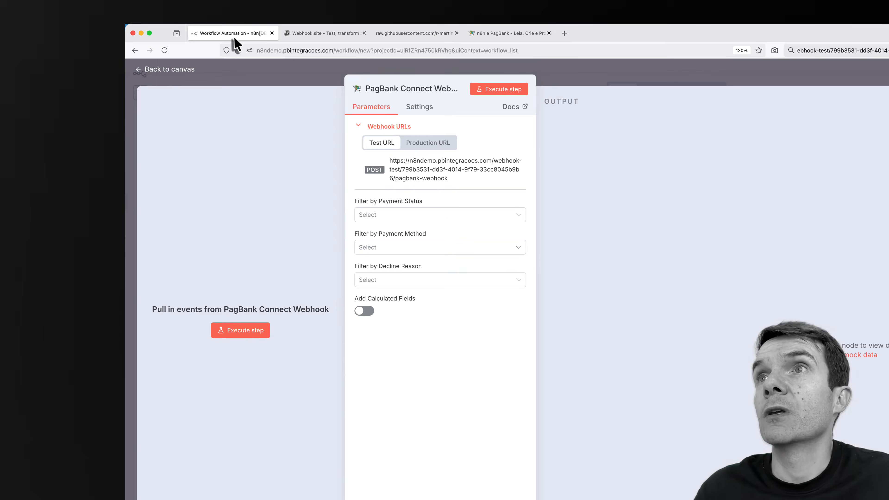
Step: Listen for a test event and send the PIX Pago notification so n8n receives the PAID 5900 BRL event
{"action": "left_click", "coordinate": [233, 335]}
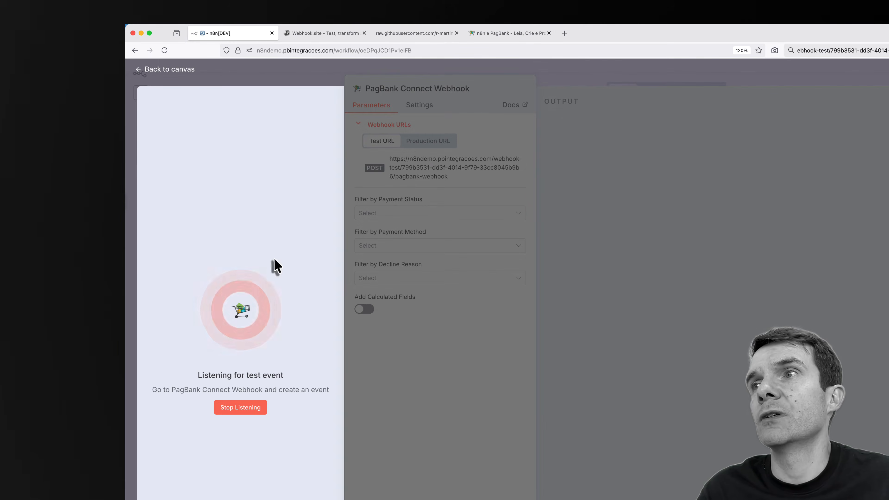
{"action": "left_click", "coordinate": [509, 34]}
{"action": "left_click", "coordinate": [647, 419]}
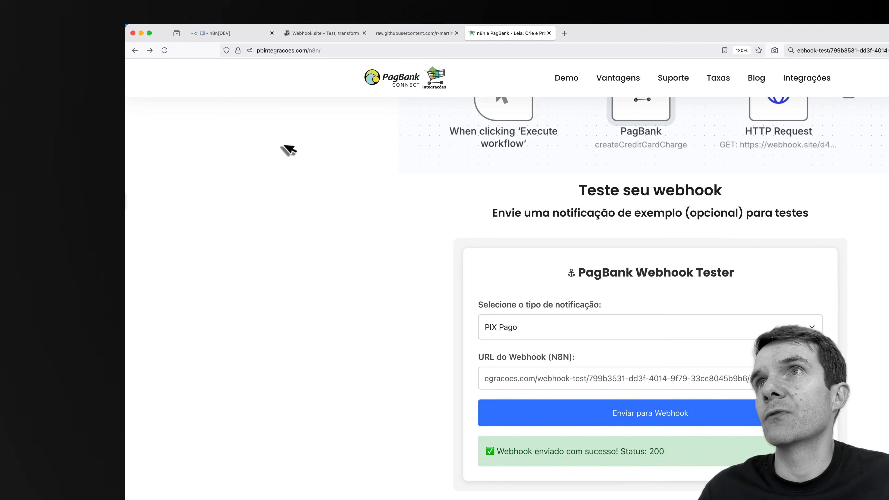
{"action": "key", "text": "ctrl+Tab"}
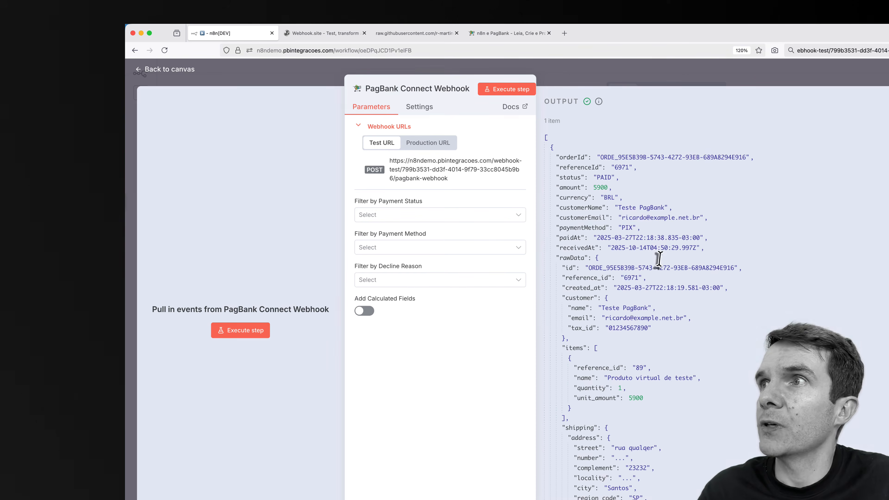
{"action": "scroll", "coordinate": [707, 287], "scroll_direction": "down", "scroll_amount": 15}
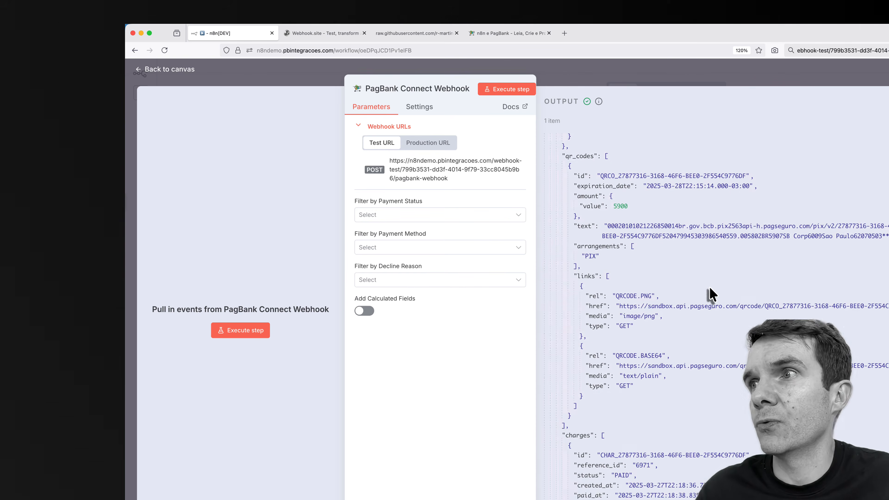
{"action": "scroll", "coordinate": [708, 287], "scroll_direction": "up", "scroll_amount": 15}
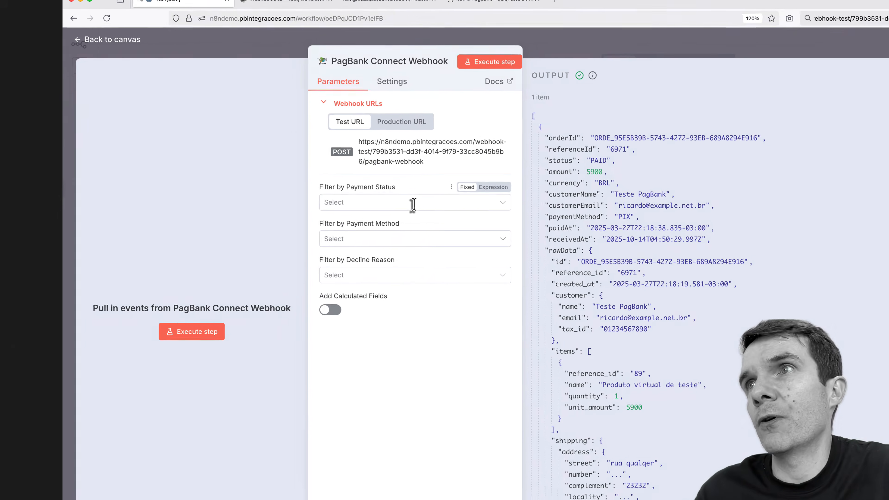
Step: Inspect the payment status, payment method and decline reason filter options, then close the node
{"action": "left_click", "coordinate": [431, 215]}
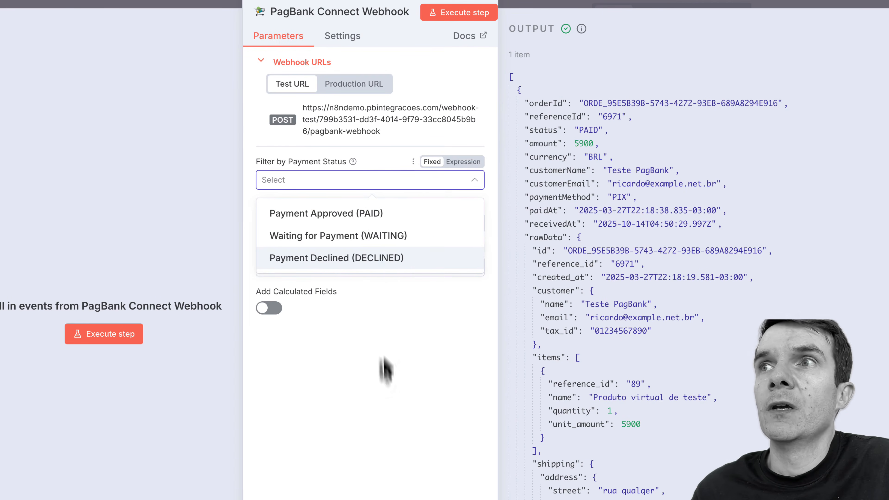
{"action": "left_click", "coordinate": [386, 368]}
{"action": "left_click", "coordinate": [366, 224]}
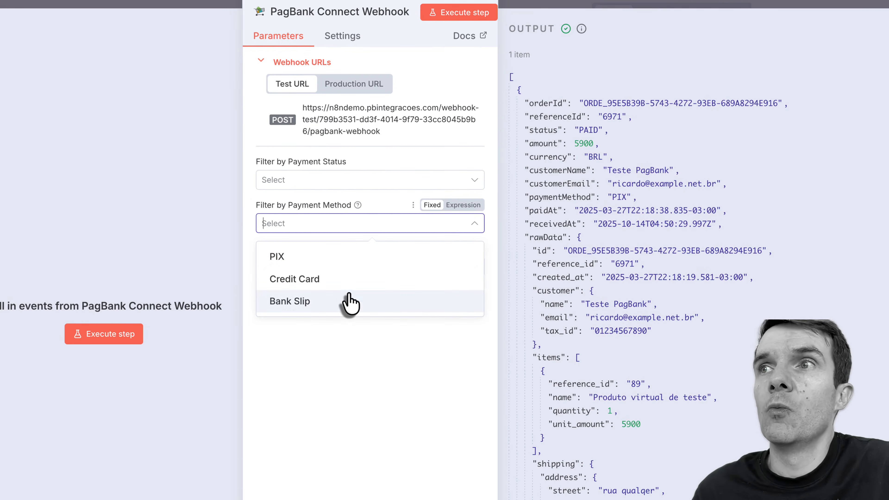
{"action": "left_click", "coordinate": [362, 394]}
{"action": "left_click", "coordinate": [371, 270]}
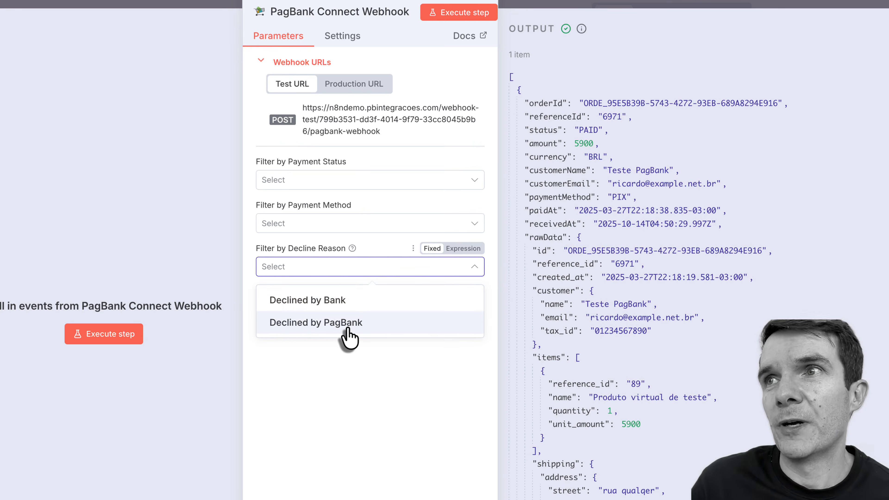
{"action": "left_click", "coordinate": [380, 368]}
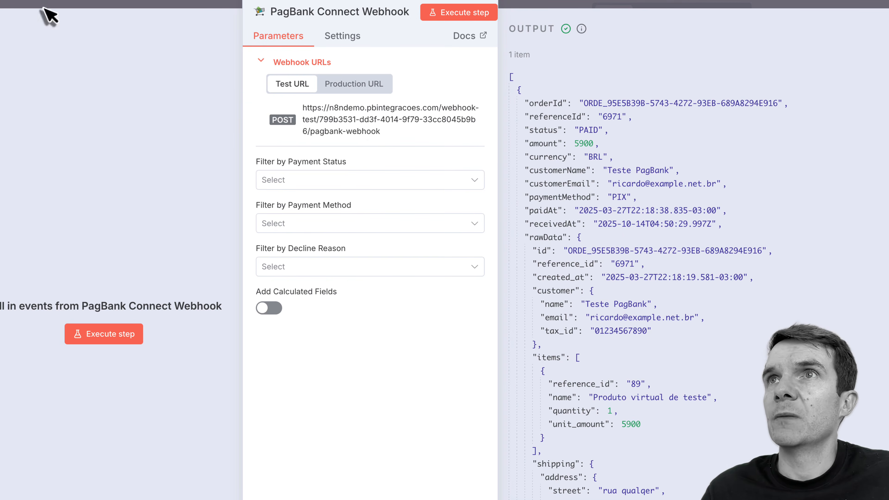
{"action": "left_click", "coordinate": [24, 2]}
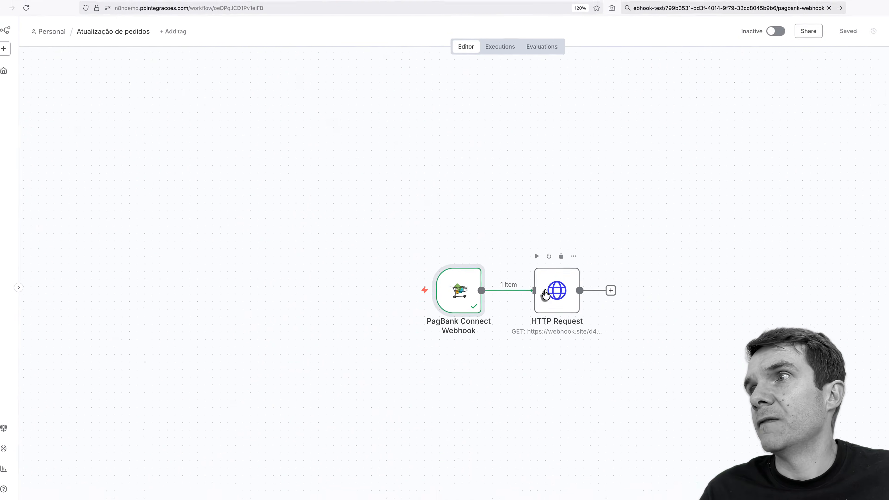
Step: Open the HTTP Request node and review the PAID order input, collapsing and re-expanding rawData
{"action": "left_click", "coordinate": [551, 296]}
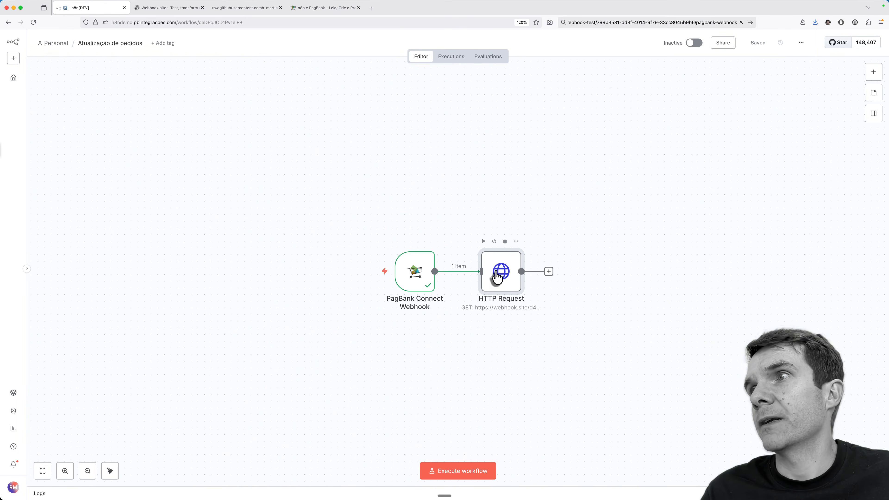
{"action": "double_click", "coordinate": [497, 274]}
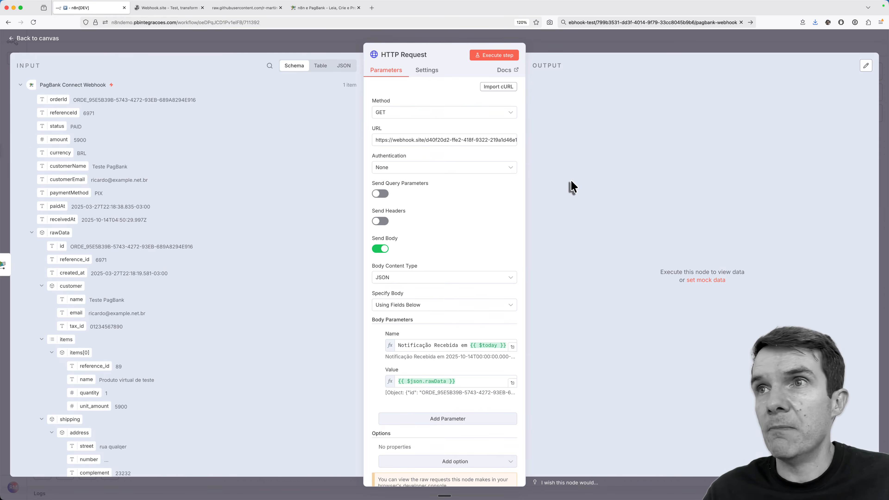
{"action": "scroll", "coordinate": [192, 324], "scroll_direction": "down", "scroll_amount": 10}
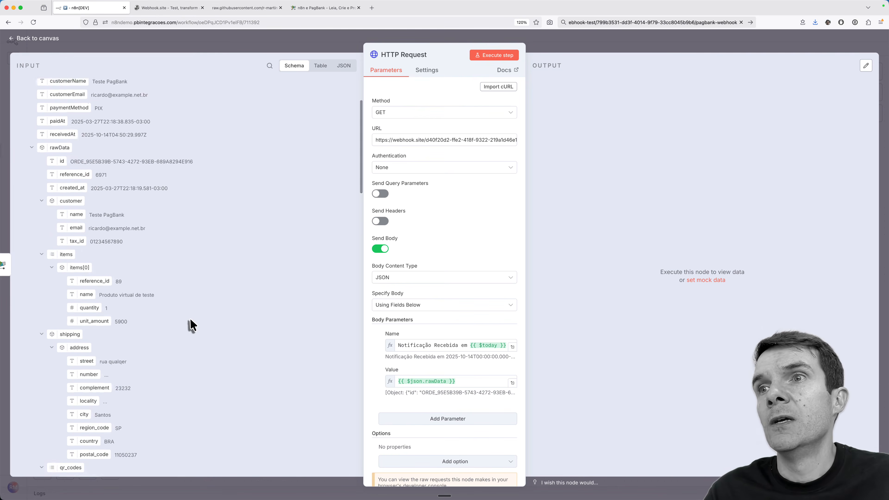
{"action": "scroll", "coordinate": [191, 323], "scroll_direction": "down", "scroll_amount": 5}
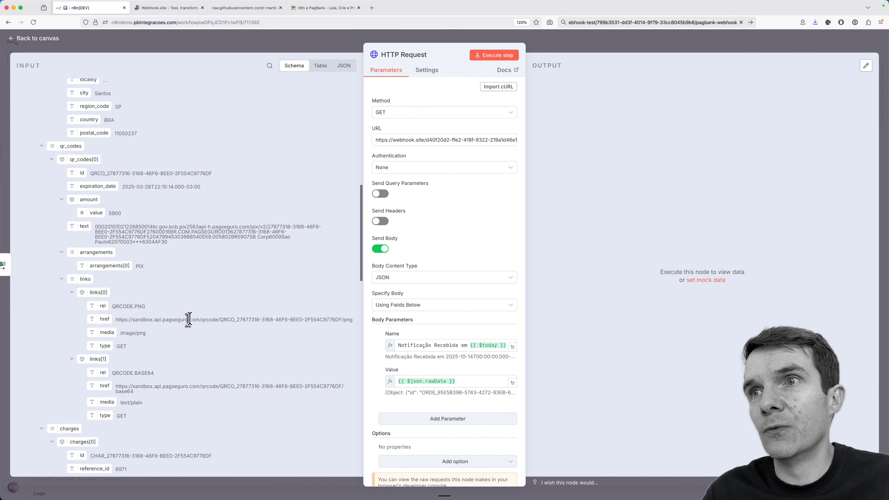
{"action": "scroll", "coordinate": [190, 322], "scroll_direction": "down", "scroll_amount": 4}
{"action": "scroll", "coordinate": [191, 325], "scroll_direction": "down", "scroll_amount": 10}
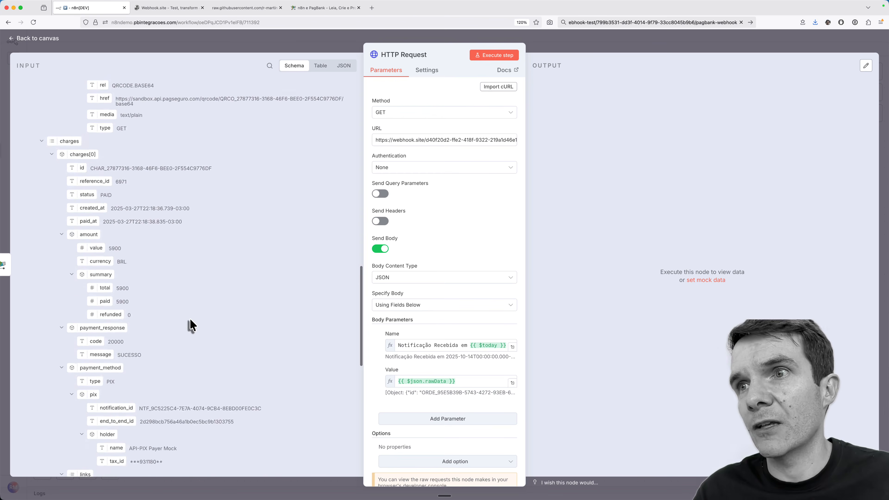
{"action": "scroll", "coordinate": [191, 325], "scroll_direction": "down", "scroll_amount": 5}
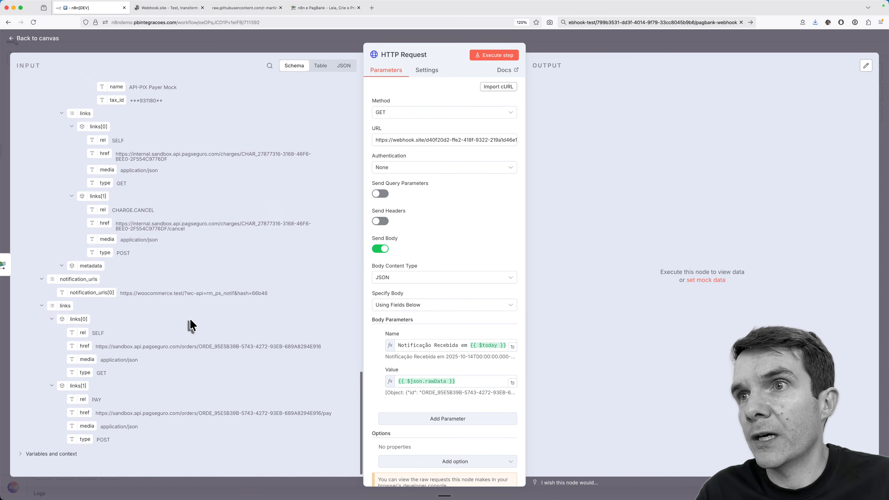
{"action": "scroll", "coordinate": [191, 325], "scroll_direction": "up", "scroll_amount": 20}
{"action": "scroll", "coordinate": [190, 325], "scroll_direction": "up", "scroll_amount": 4}
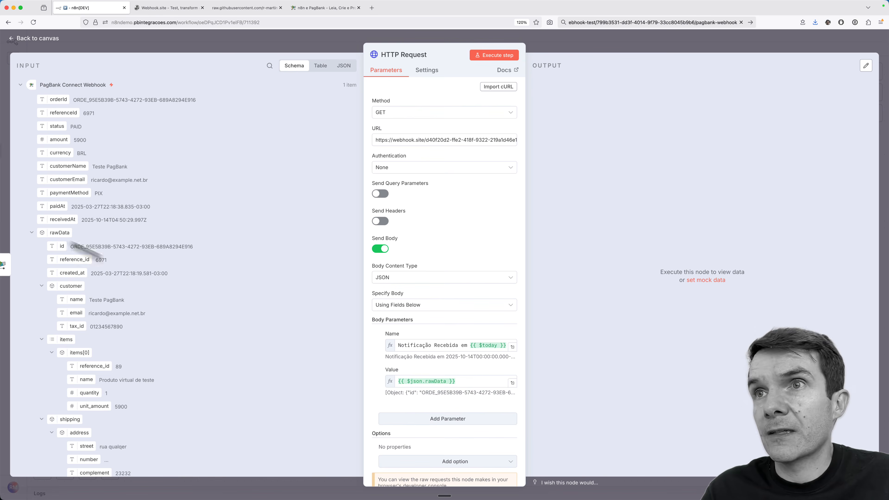
{"action": "left_click", "coordinate": [32, 235]}
{"action": "left_click", "coordinate": [32, 235]}
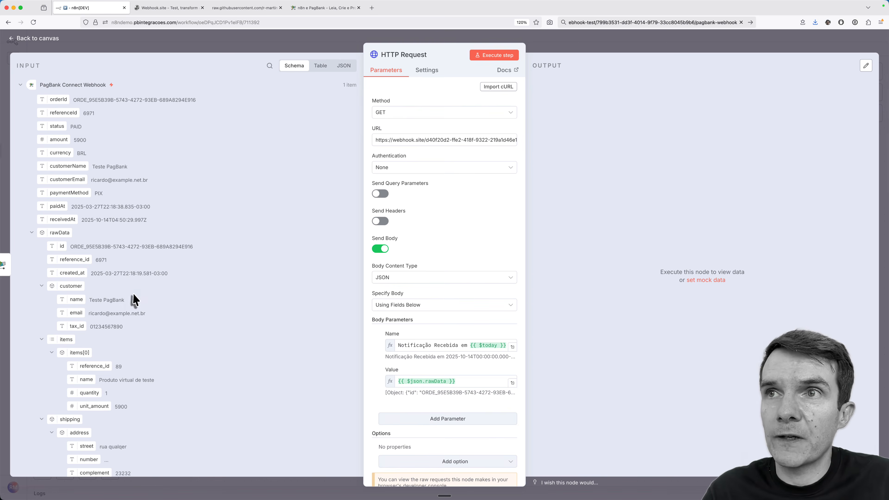
{"action": "scroll", "coordinate": [159, 391], "scroll_direction": "down", "scroll_amount": 10}
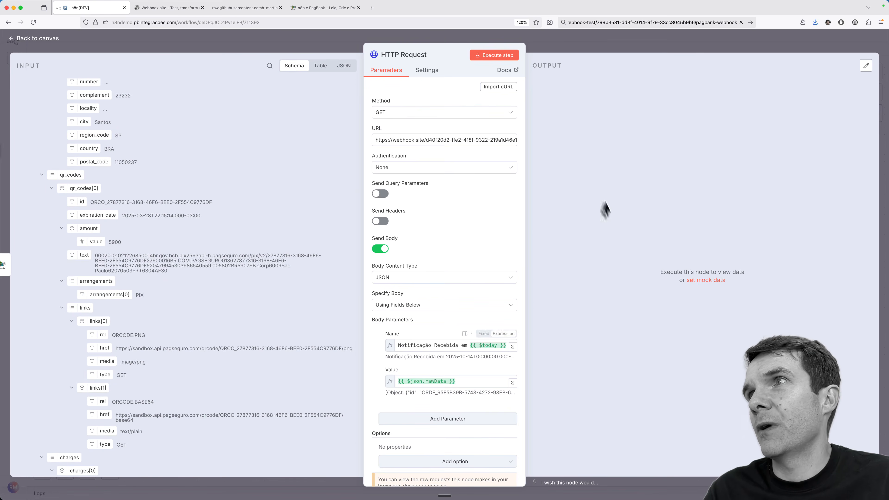
Step: Replace the HTTP Request URL with a fresh Webhook.site unique URL
{"action": "left_click", "coordinate": [499, 59]}
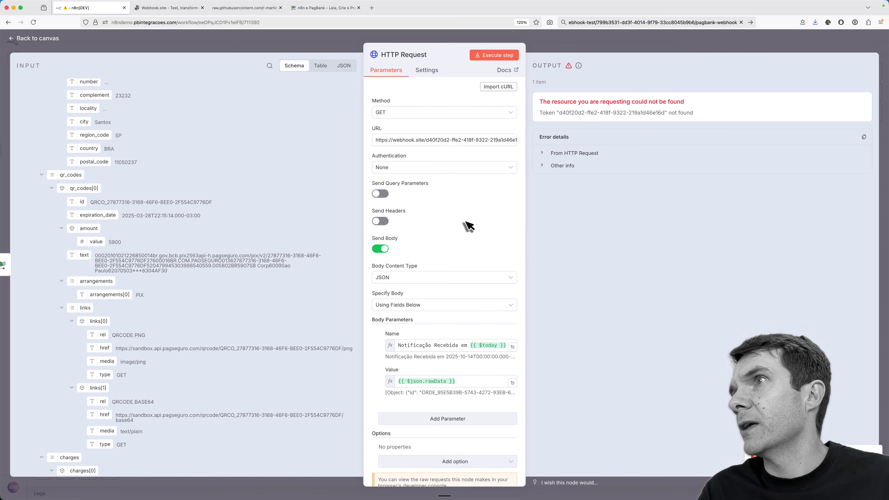
{"action": "left_click", "coordinate": [419, 141]}
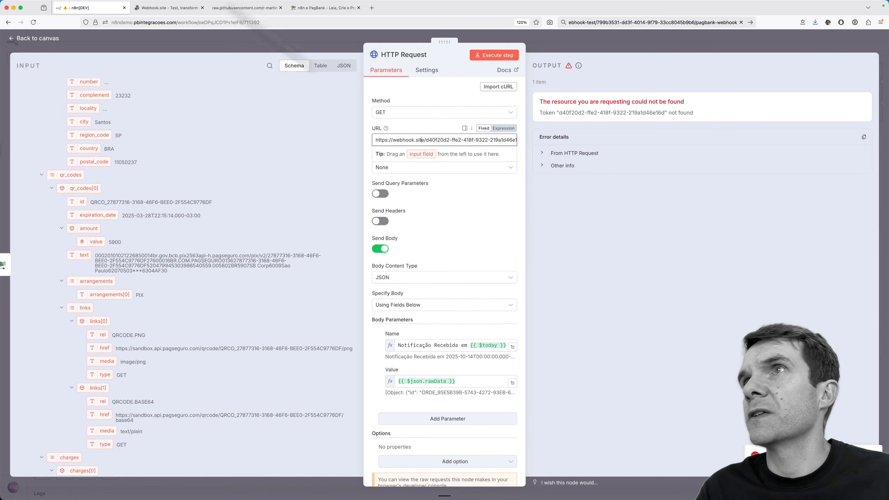
{"action": "left_click", "coordinate": [166, 11]}
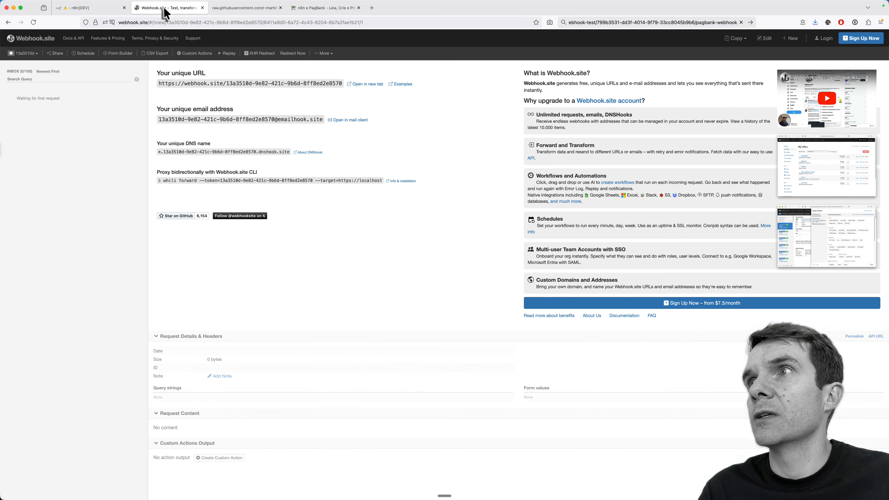
{"action": "left_click", "coordinate": [201, 84]}
{"action": "left_click", "coordinate": [112, 9]}
{"action": "triple_click", "coordinate": [435, 140]}
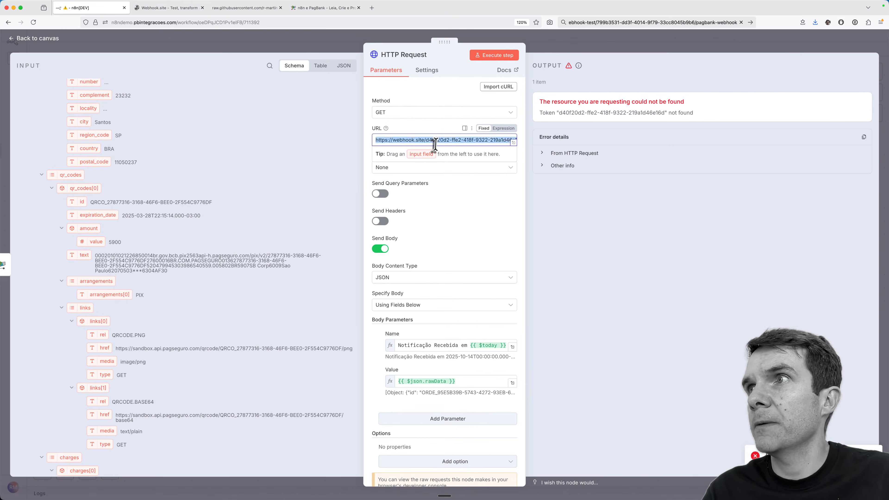
Step: Re-run the HTTP Request node and check its response, then view the request on Webhook.site
{"action": "left_click", "coordinate": [487, 56]}
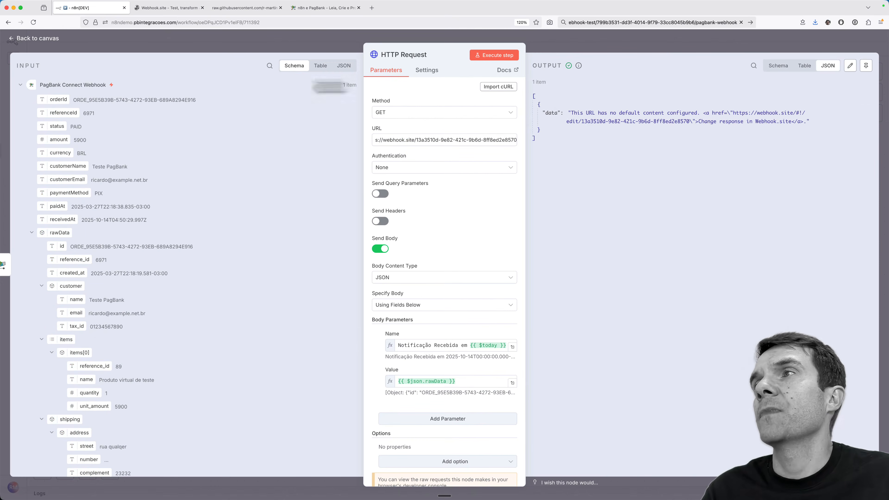
{"action": "left_click_drag", "start_coordinate": [602, 113], "coordinate": [661, 112]}
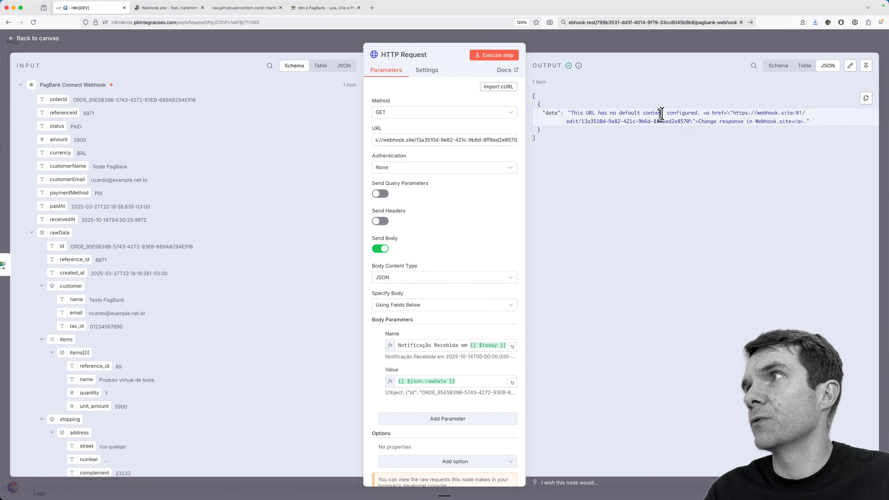
{"action": "triple_click", "coordinate": [661, 112]}
{"action": "left_click", "coordinate": [658, 114]}
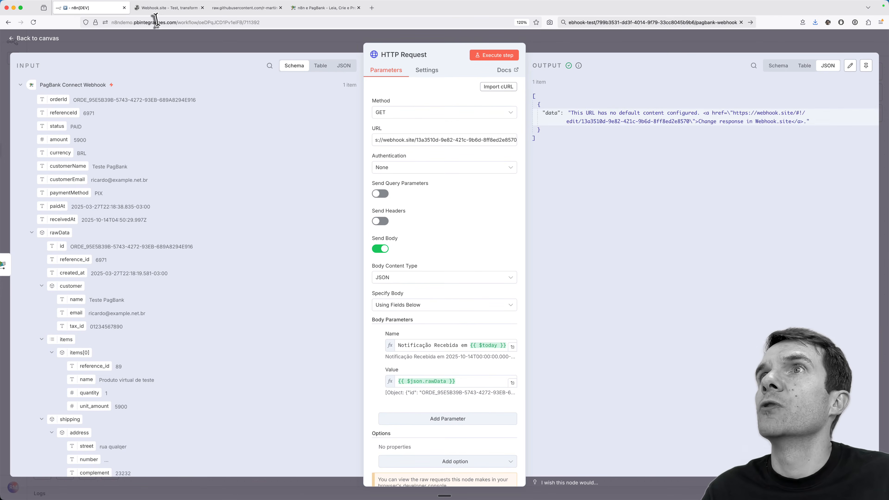
{"action": "left_click", "coordinate": [155, 11]}
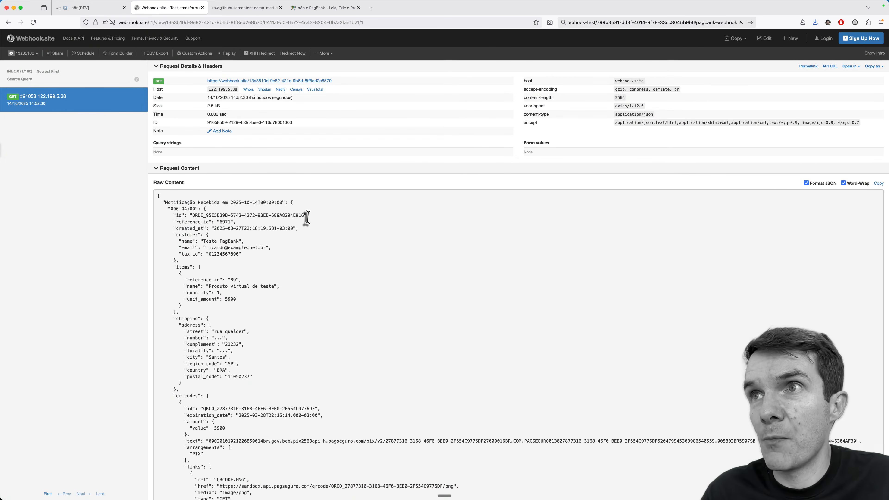
Step: Review the received order JSON on Webhook.site, then close the HTTP Request node panel in n8n
{"action": "scroll", "coordinate": [307, 217], "scroll_direction": "down", "scroll_amount": 5}
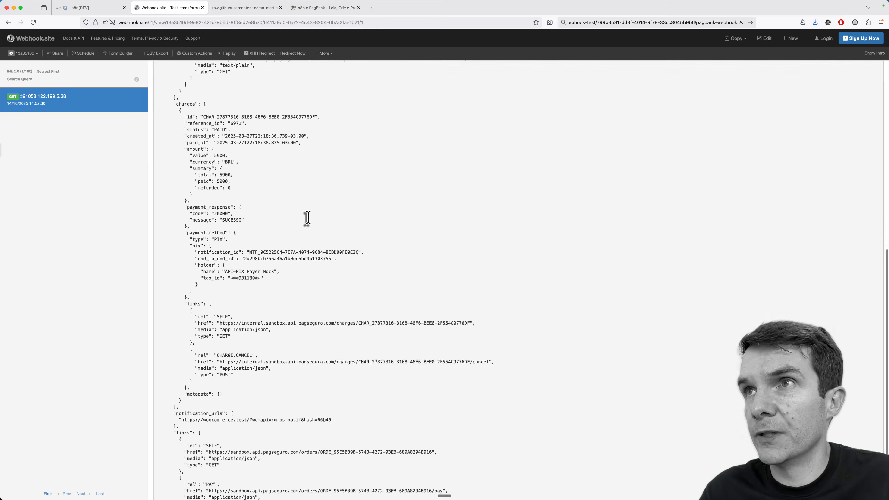
{"action": "scroll", "coordinate": [308, 218], "scroll_direction": "up", "scroll_amount": 5}
{"action": "left_click", "coordinate": [82, 10]}
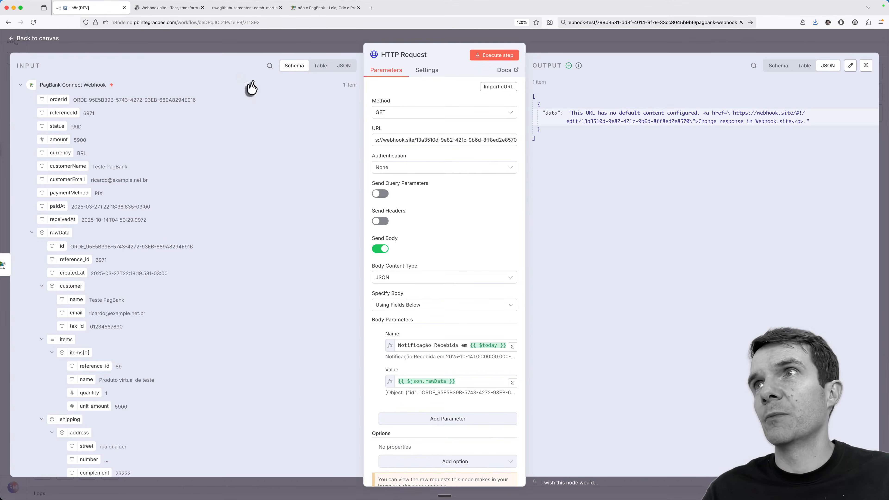
{"action": "left_click", "coordinate": [39, 41]}
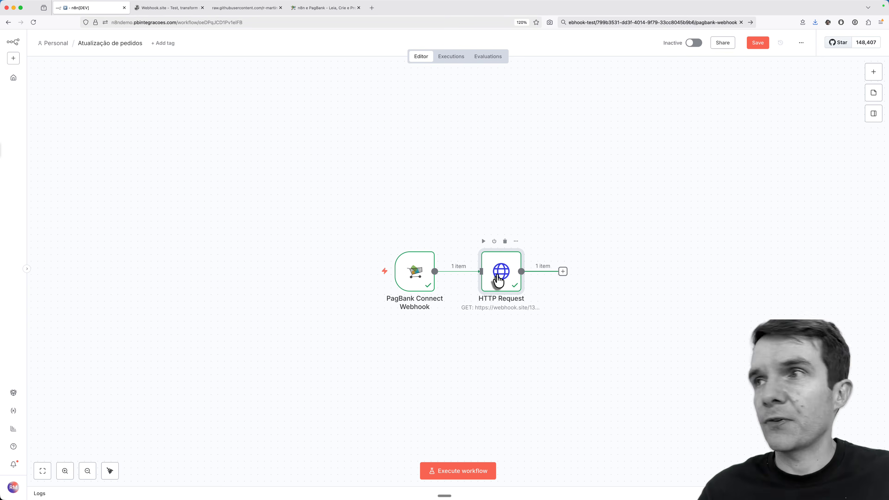
Step: Compare the 'Notificação Recebida em' JSON body on Webhook.site, then return to the n8n canvas
{"action": "key", "text": "ctrl+Tab"}
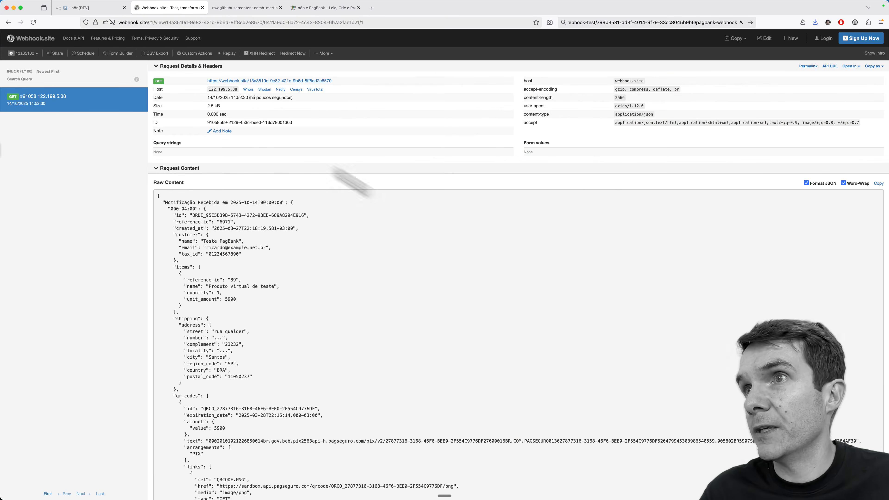
{"action": "left_click_drag", "start_coordinate": [165, 202], "coordinate": [316, 296]}
{"action": "left_click", "coordinate": [316, 296]}
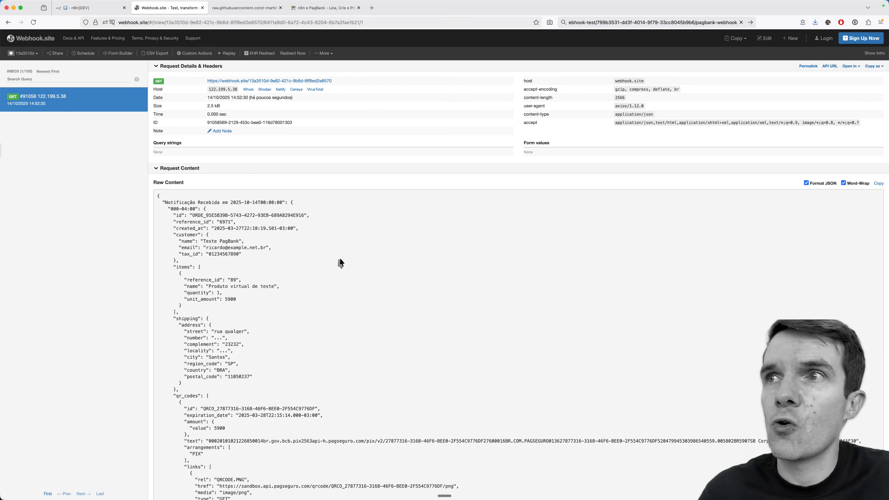
{"action": "left_click", "coordinate": [94, 8]}
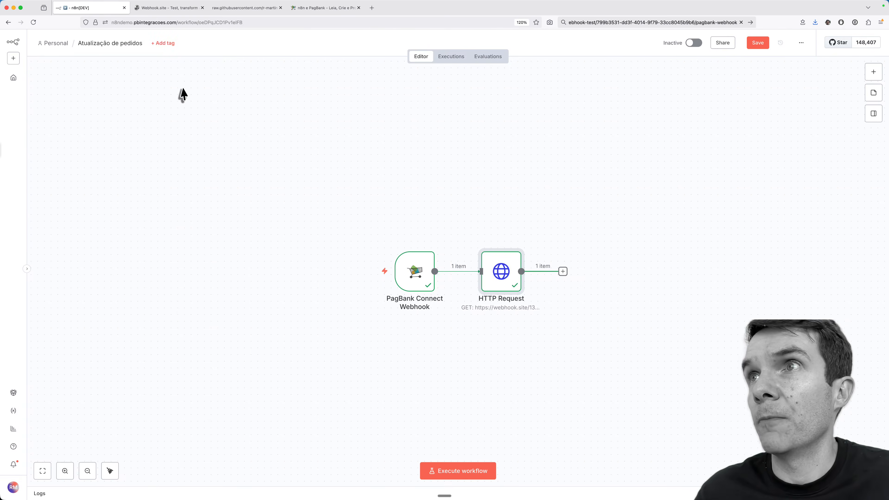
Step: Activate the workflow and change the copied webhook URL from 'webhook-test' to production 'webhook'
{"action": "left_click", "coordinate": [694, 45]}
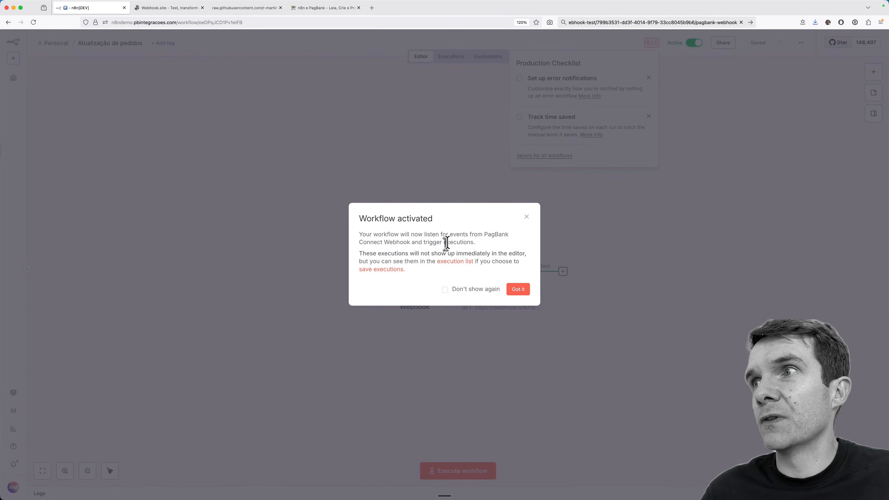
{"action": "left_click", "coordinate": [518, 289]}
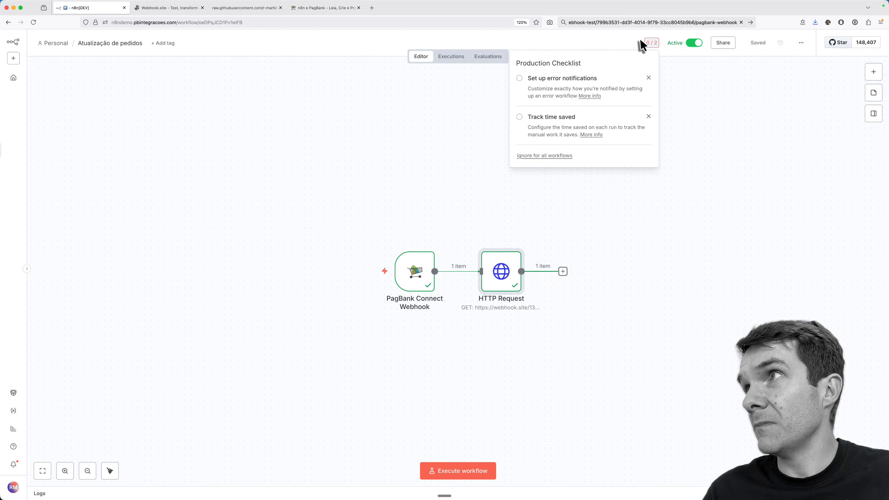
{"action": "left_click", "coordinate": [591, 24]}
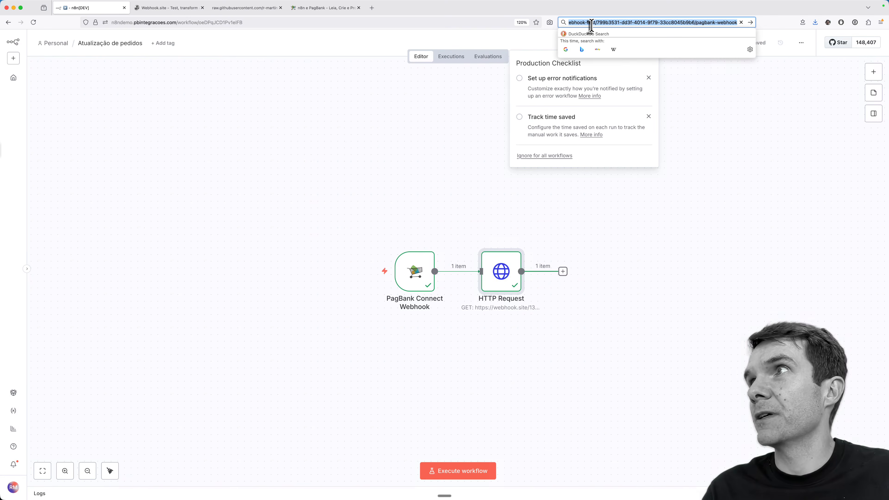
{"action": "key", "text": "Left"}
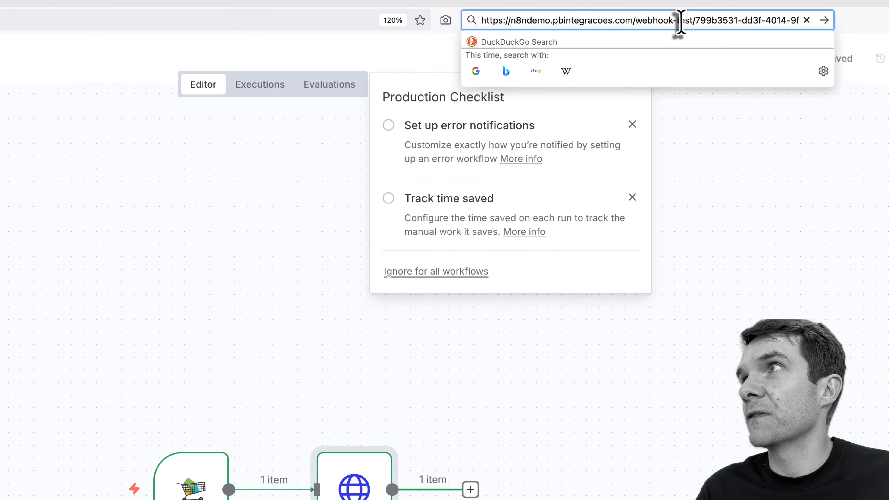
{"action": "double_click", "coordinate": [684, 20]}
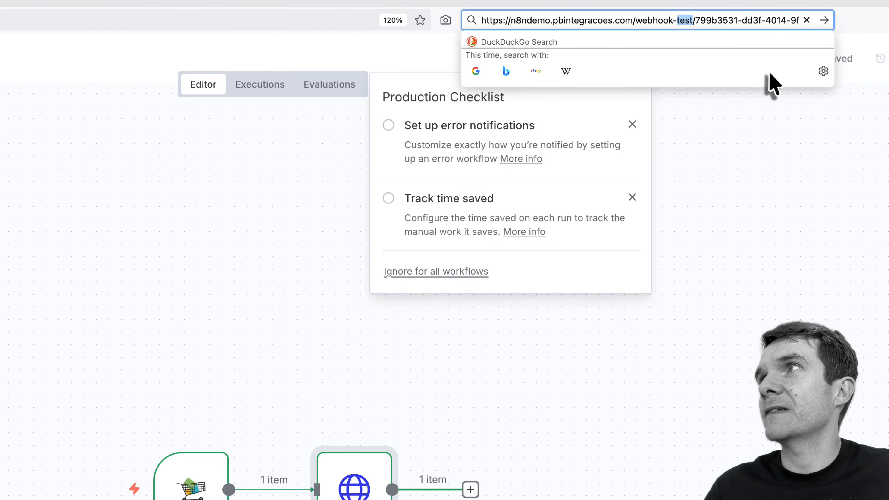
{"action": "key", "text": "BackSpace"}
{"action": "key", "text": "BackSpace"}
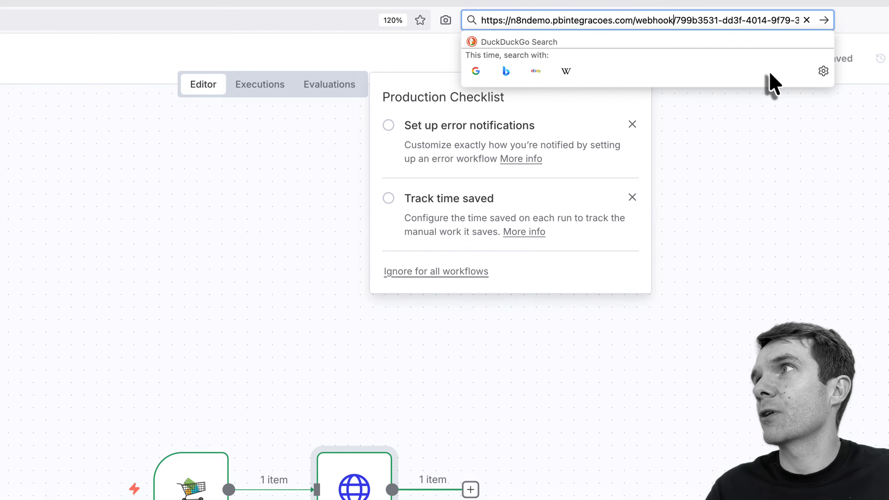
{"action": "left_click", "coordinate": [850, 232]}
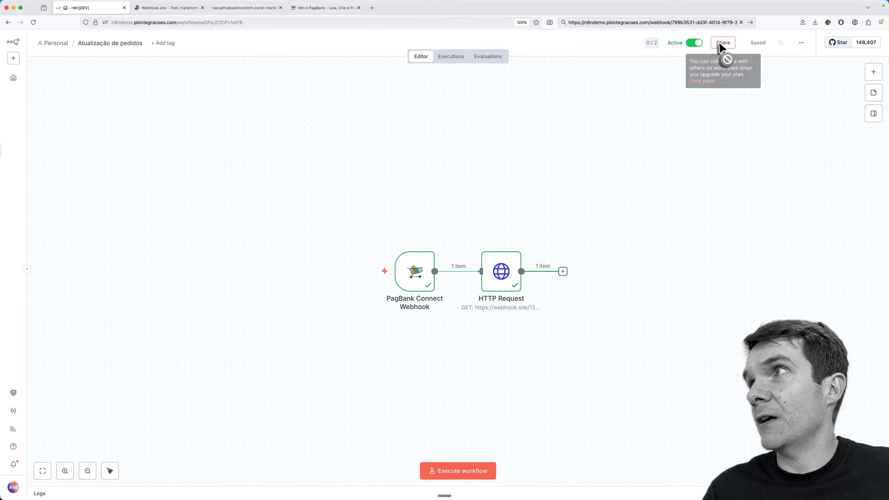
Step: Go to the Personal workflows list, reload it, and sign out and back into n8n
{"action": "left_click", "coordinate": [54, 52]}
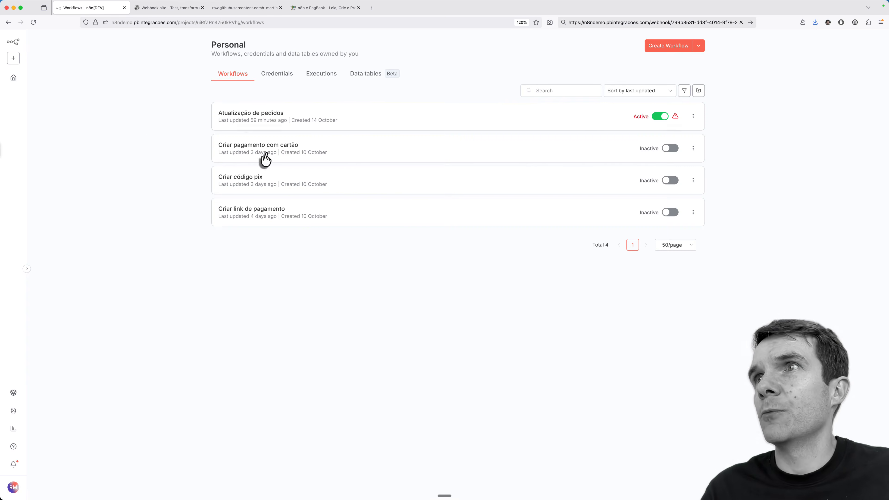
{"action": "key", "text": "super+a"}
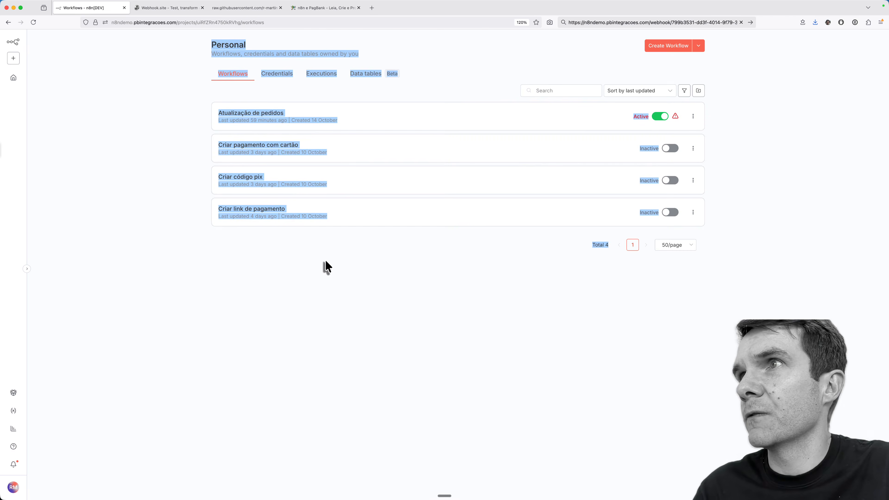
{"action": "left_click", "coordinate": [341, 265]}
{"action": "key", "text": "super+r"}
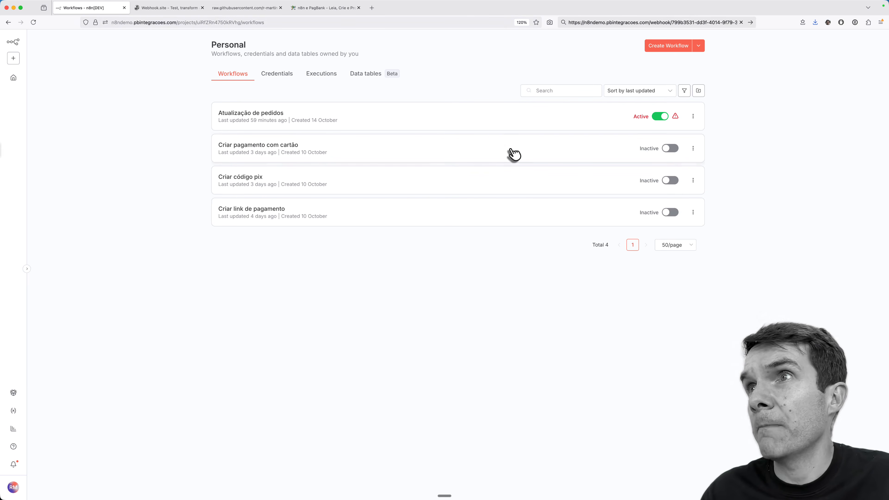
{"action": "left_click", "coordinate": [13, 490]}
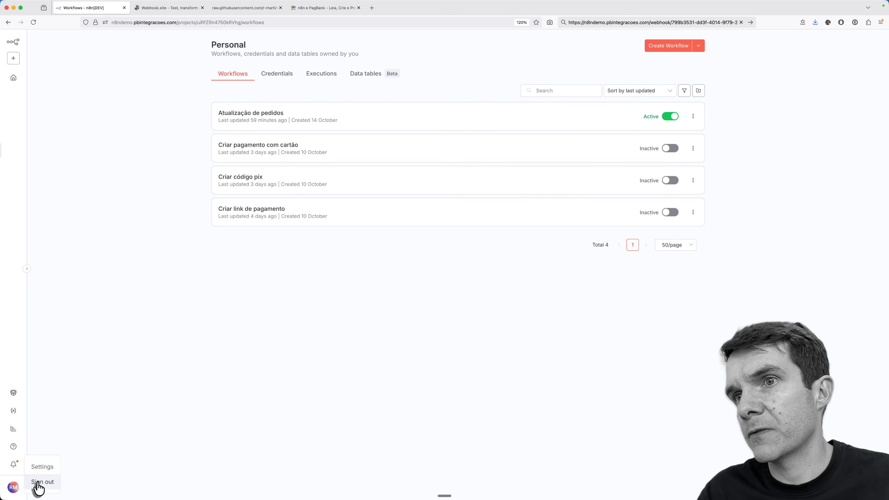
{"action": "left_click", "coordinate": [37, 484]}
{"action": "left_click", "coordinate": [453, 188]}
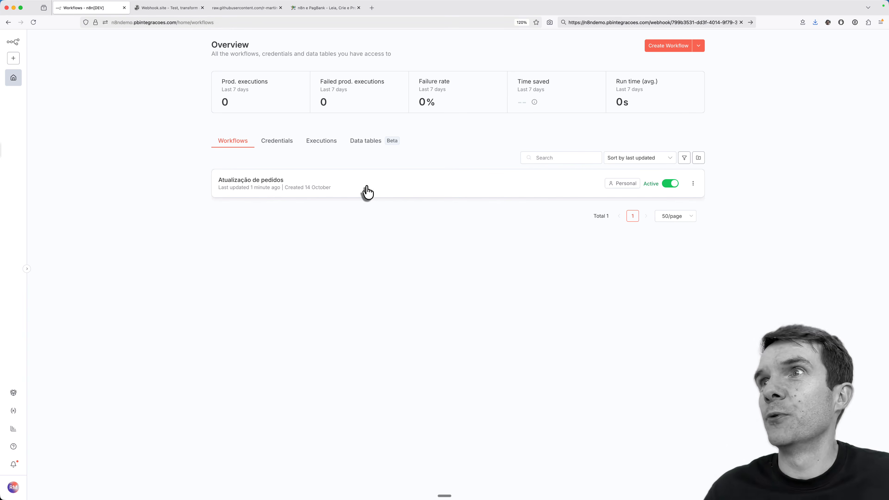
Step: Create a new blank workflow and choose Import from URL from its actions menu
{"action": "left_click", "coordinate": [666, 49]}
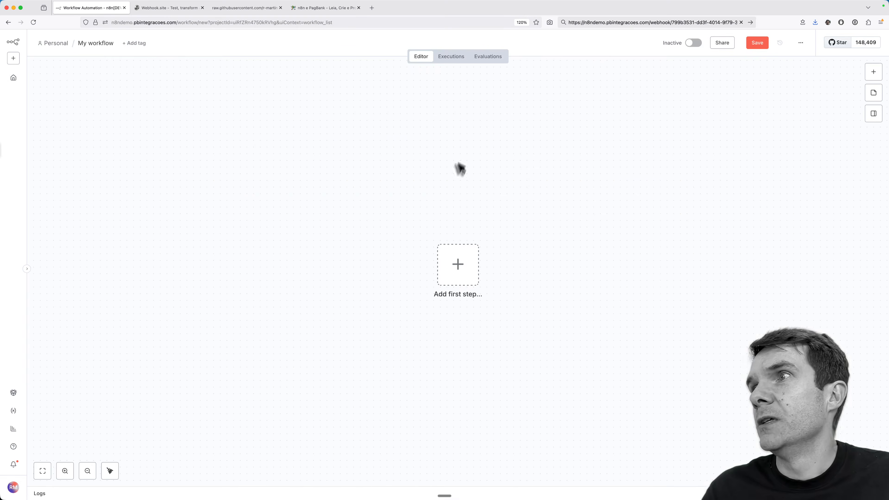
{"action": "left_click", "coordinate": [800, 43]}
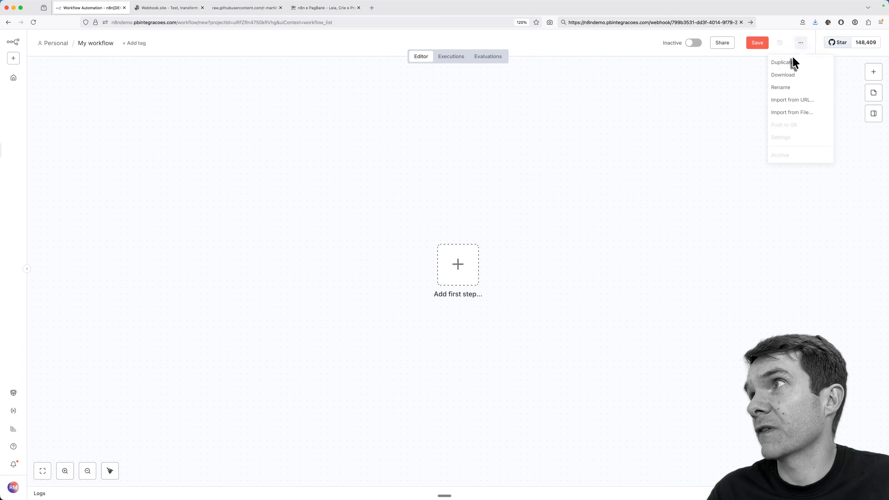
{"action": "left_click", "coordinate": [783, 106]}
Step: Open the raw create-pix-payment.json from the PagBank-n8n examples folder and copy its address
{"action": "left_click", "coordinate": [245, 7]}
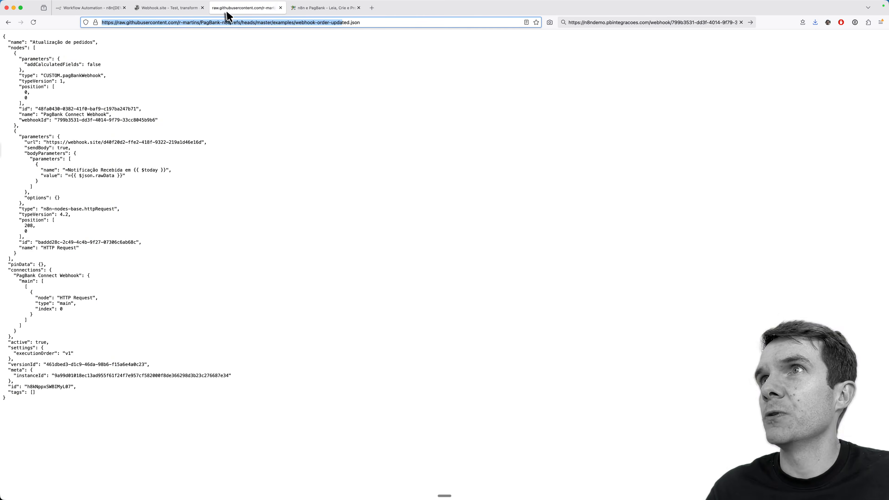
{"action": "key", "text": "super+Left"}
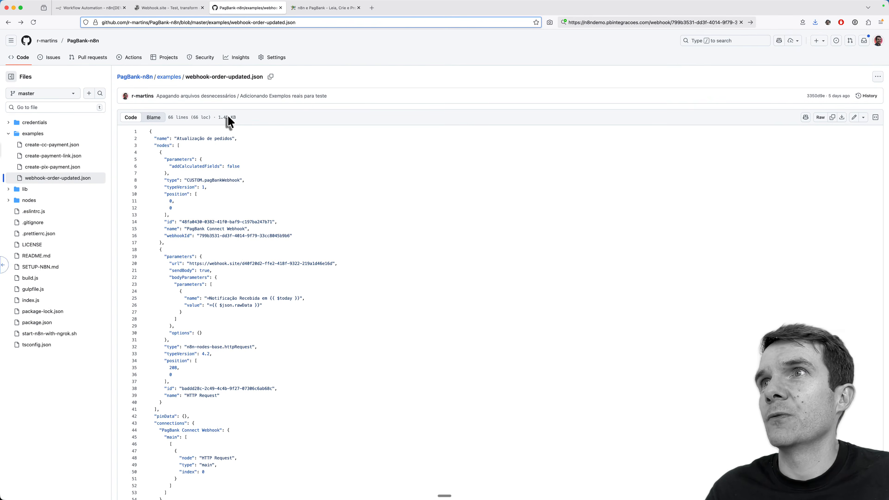
{"action": "key", "text": "super+Left"}
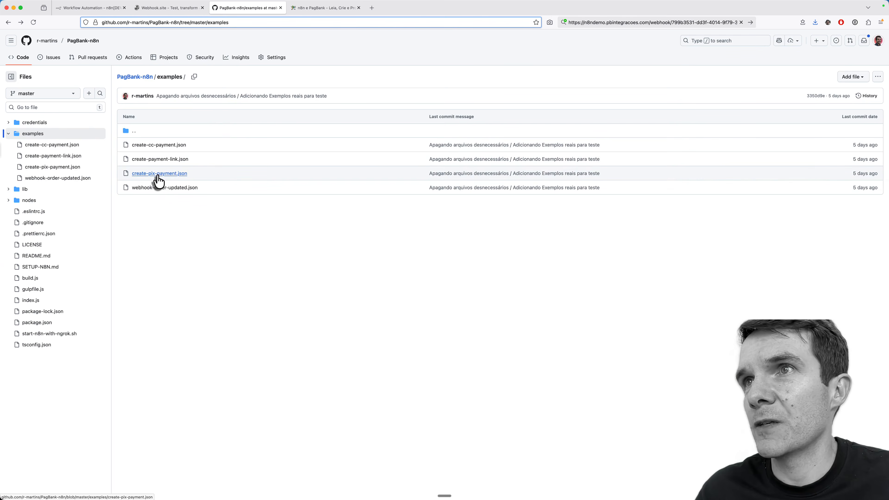
{"action": "left_click", "coordinate": [160, 174]}
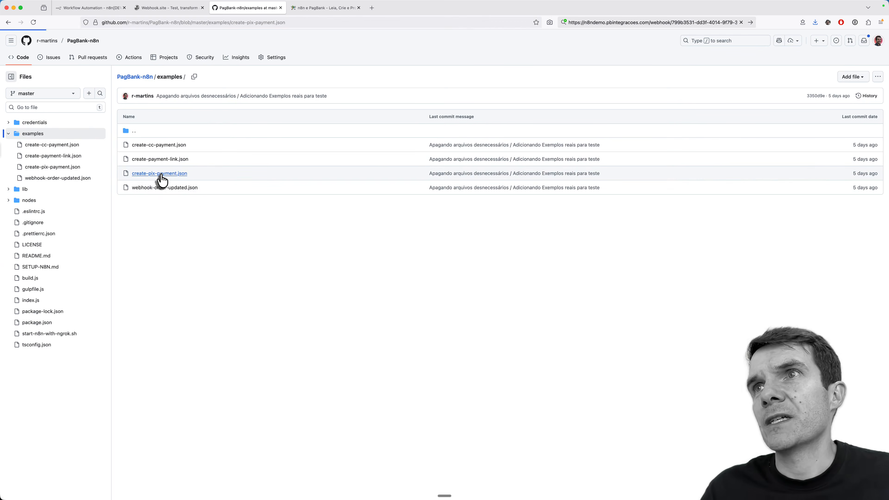
{"action": "scroll", "coordinate": [343, 254], "scroll_direction": "down", "scroll_amount": 10}
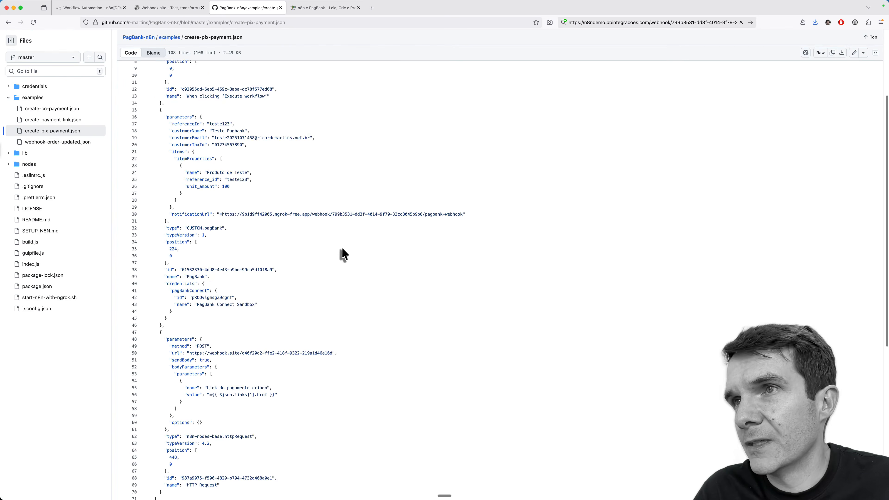
{"action": "scroll", "coordinate": [343, 255], "scroll_direction": "up", "scroll_amount": 10}
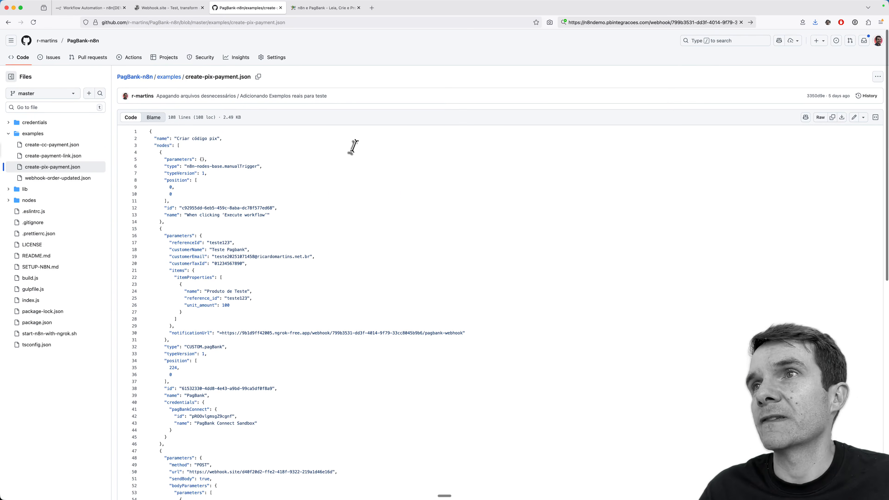
{"action": "left_click", "coordinate": [820, 119]}
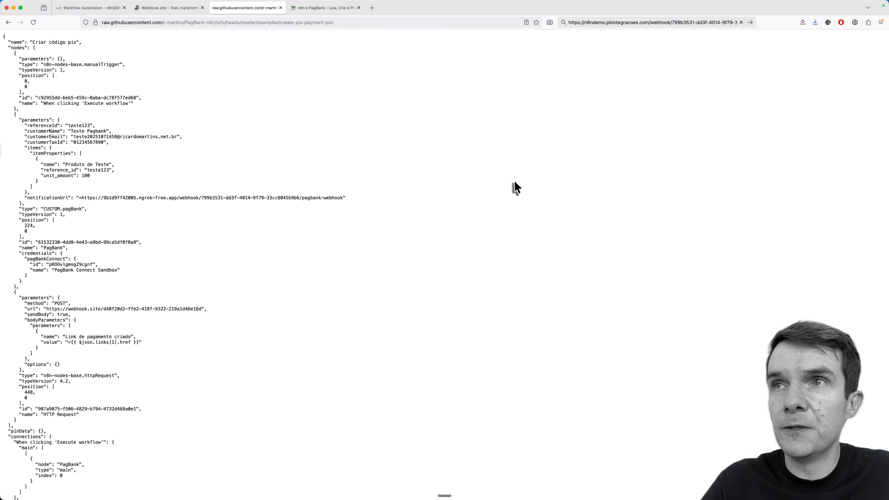
{"action": "key", "text": "super+l"}
{"action": "key", "text": "super+c"}
{"action": "left_click", "coordinate": [515, 187]}
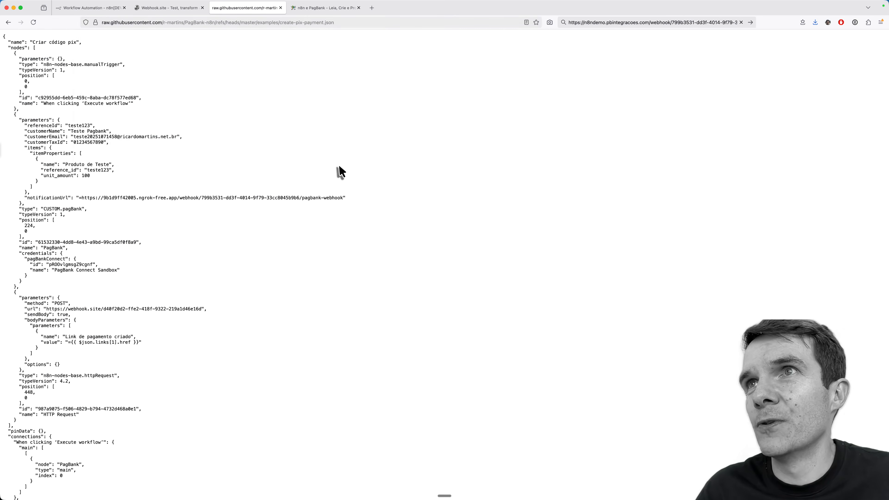
Step: Import the workflow from the pasted raw create-pix-payment.json URL and select the PagBank node
{"action": "key", "text": "super+1"}
{"action": "left_click", "coordinate": [451, 248]}
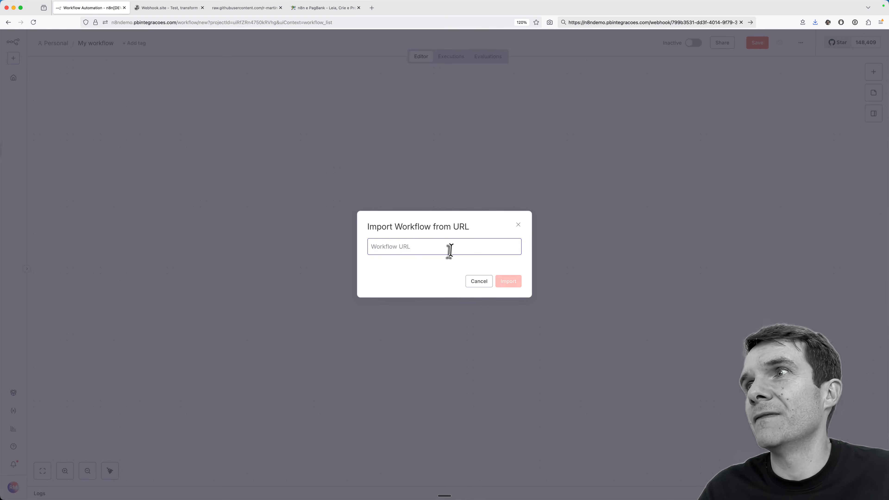
{"action": "key", "text": "super+v"}
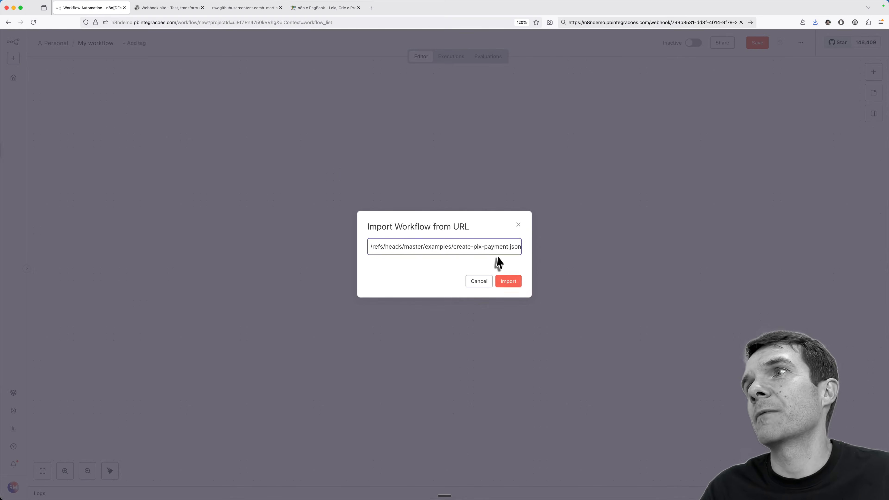
{"action": "left_click", "coordinate": [514, 284]}
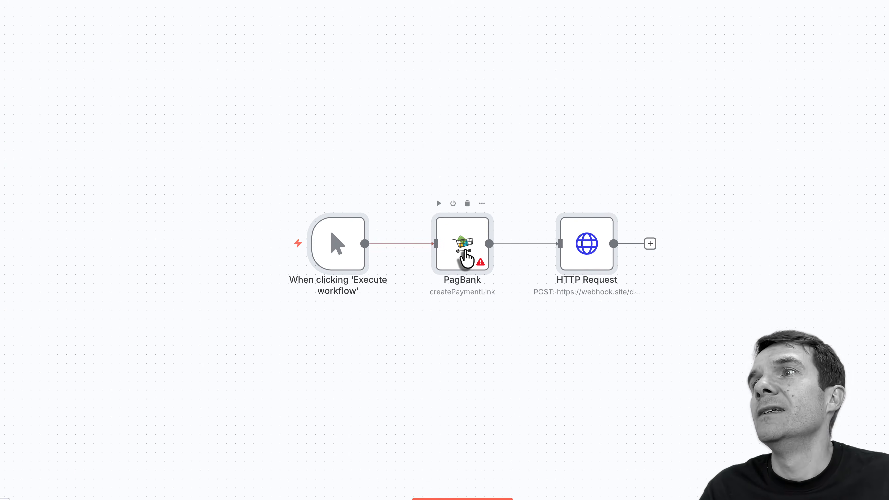
{"action": "left_click", "coordinate": [464, 251]}
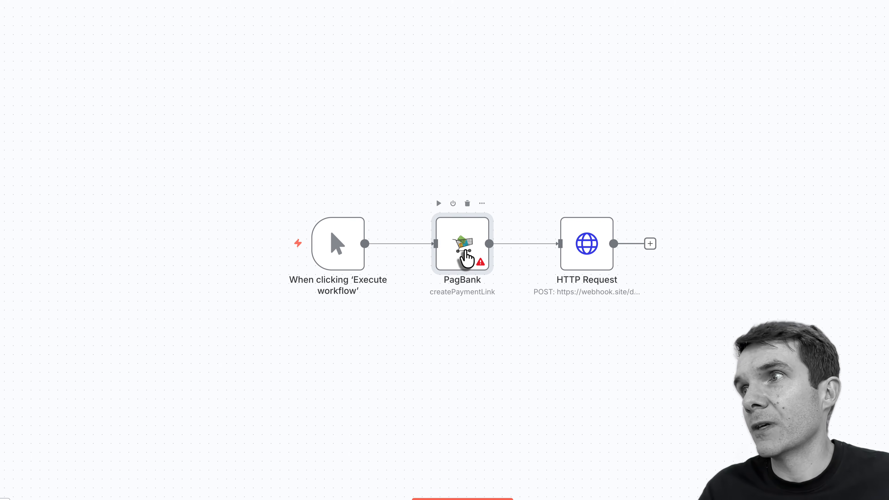
Step: Open the PagBank node, keeping Create Payment Link as the operation and the Reference ID unchanged
{"action": "double_click", "coordinate": [463, 250]}
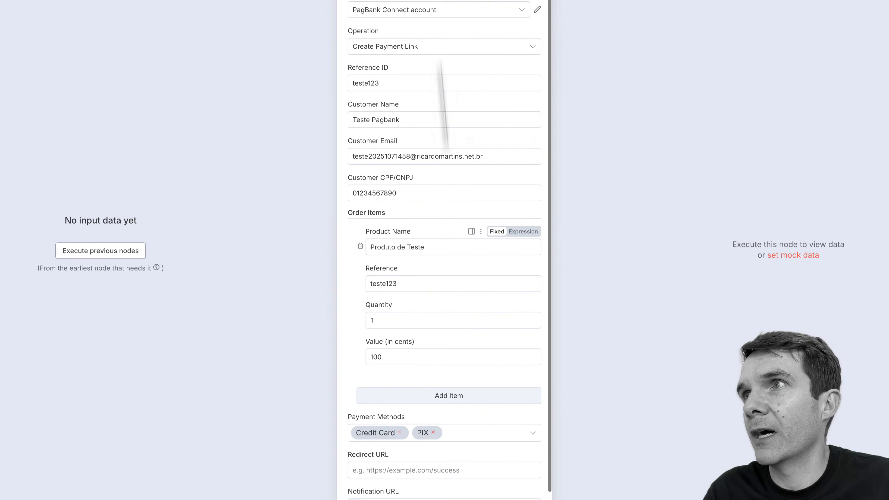
{"action": "left_click", "coordinate": [468, 52]}
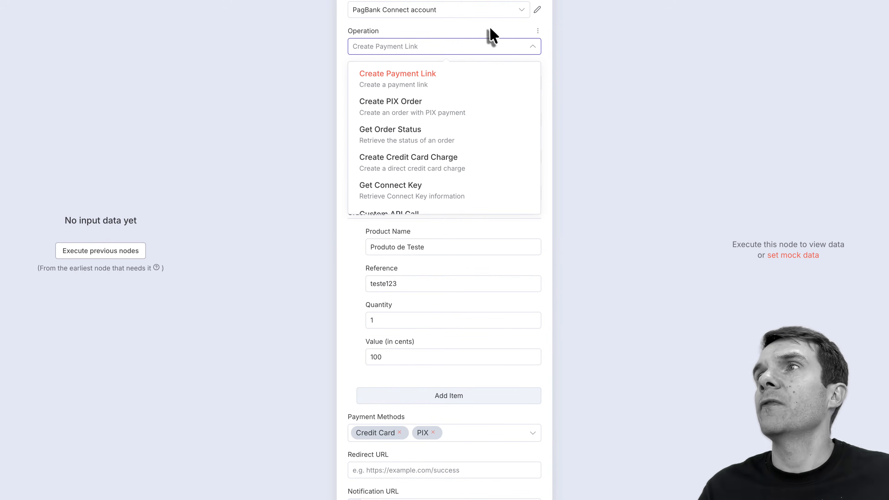
{"action": "left_click", "coordinate": [477, 27]}
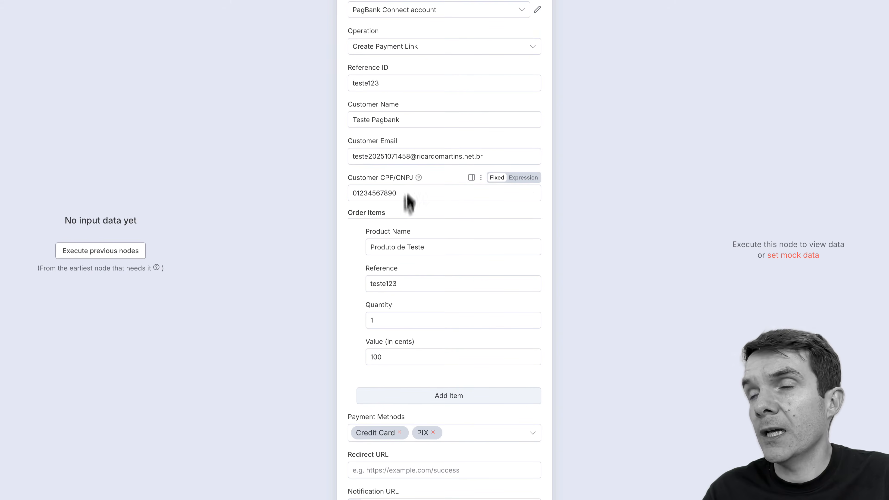
{"action": "scroll", "coordinate": [451, 427], "scroll_direction": "down", "scroll_amount": 1}
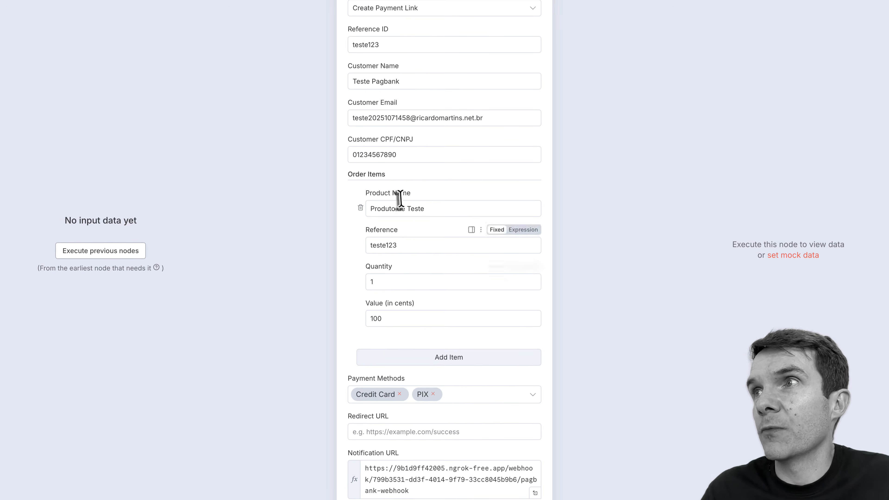
{"action": "scroll", "coordinate": [403, 184], "scroll_direction": "up", "scroll_amount": 1}
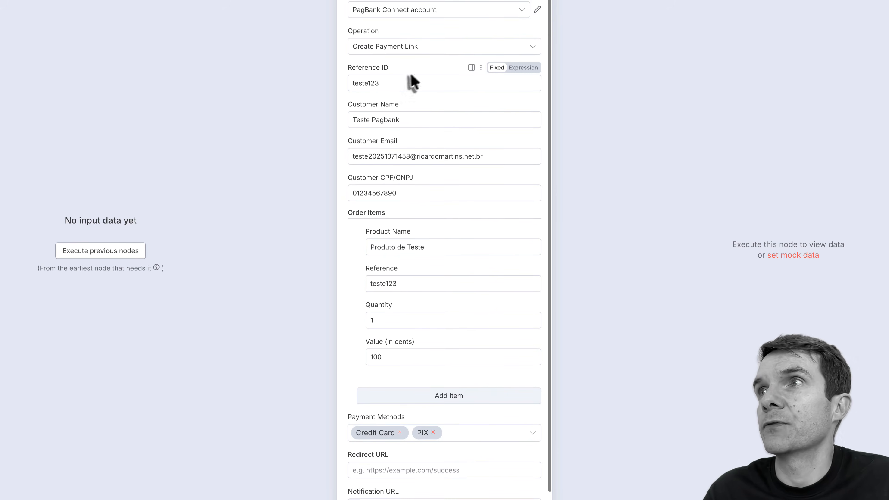
{"action": "left_click", "coordinate": [368, 80]}
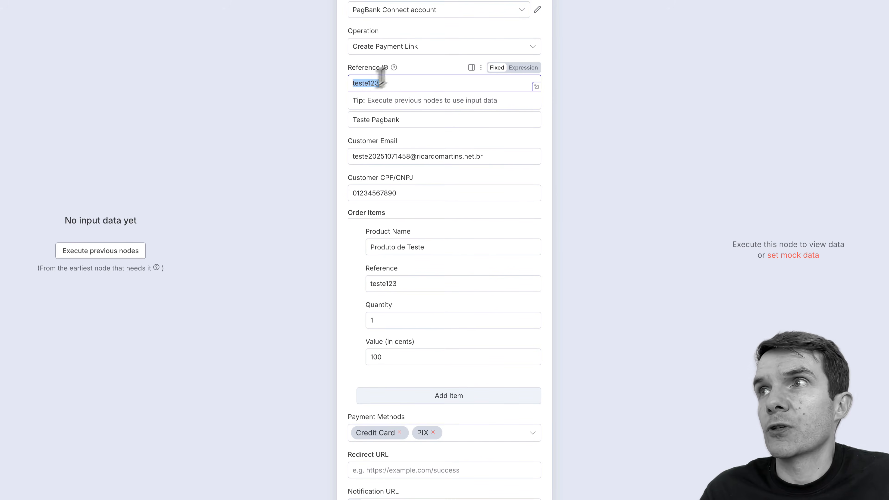
{"action": "mouse_move", "coordinate": [393, 69]}
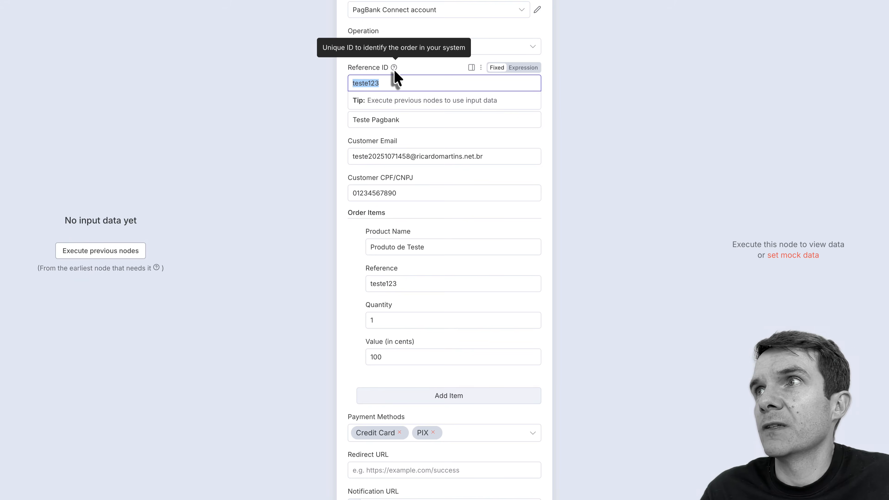
{"action": "left_click", "coordinate": [415, 136]}
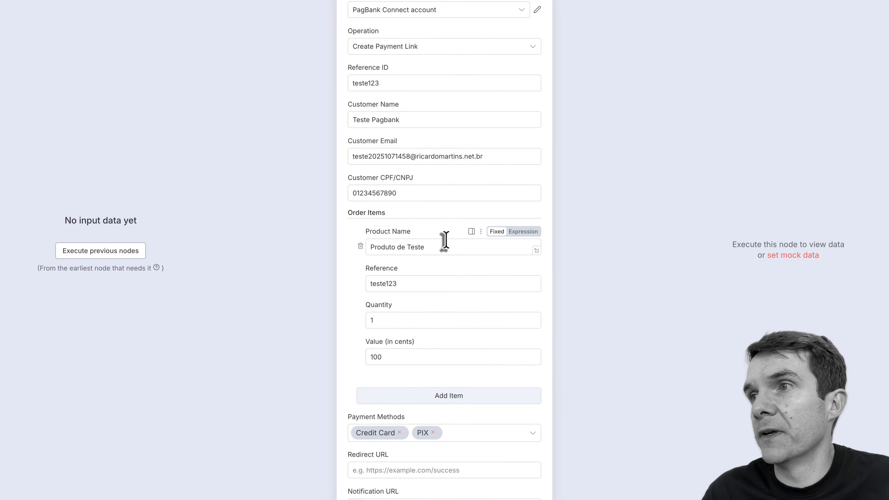
Step: Change the order item's Value (in cents) from 100 to 1000, leaving payment methods unchanged
{"action": "scroll", "coordinate": [444, 242], "scroll_direction": "down", "scroll_amount": 2}
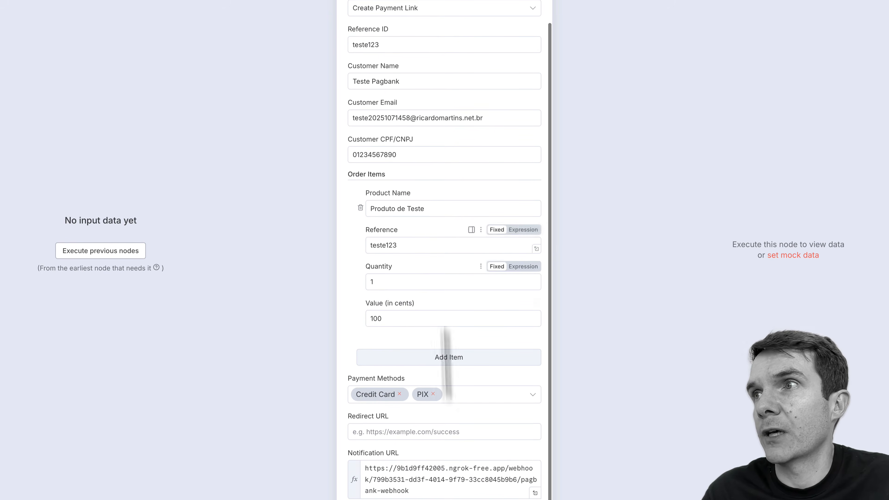
{"action": "left_click", "coordinate": [394, 317]}
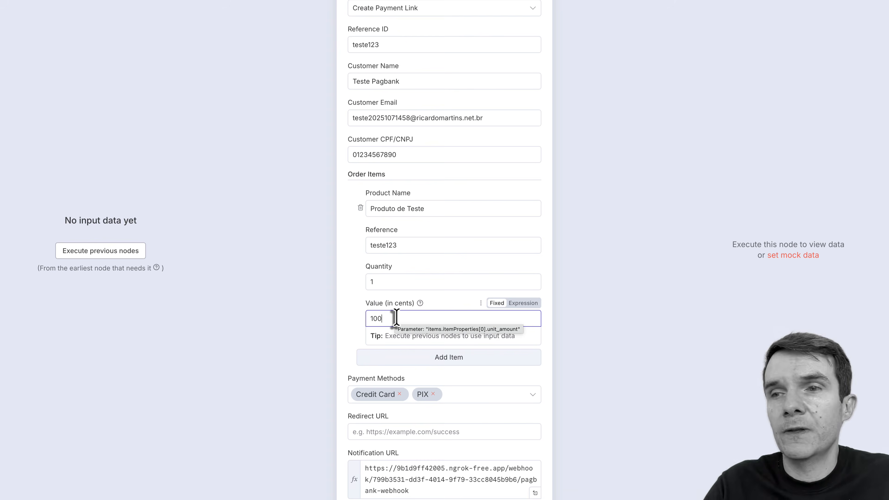
{"action": "type", "text": "0"}
{"action": "left_click", "coordinate": [444, 306]}
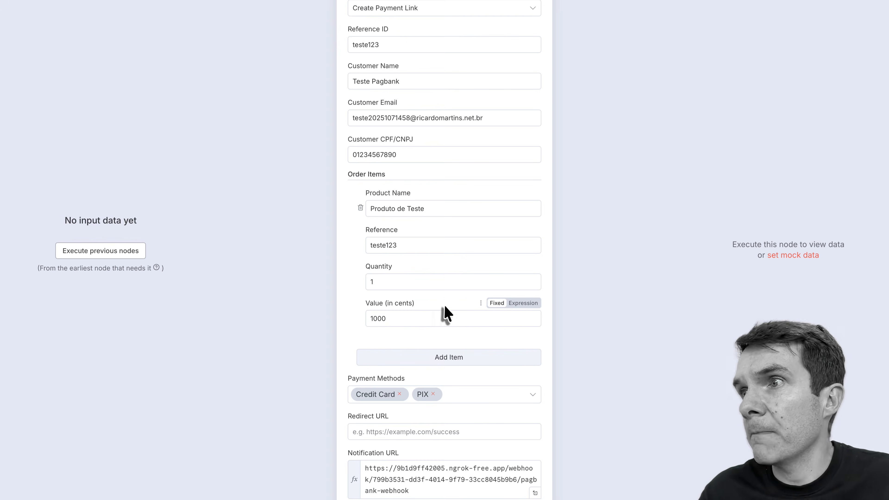
{"action": "left_click", "coordinate": [459, 393]}
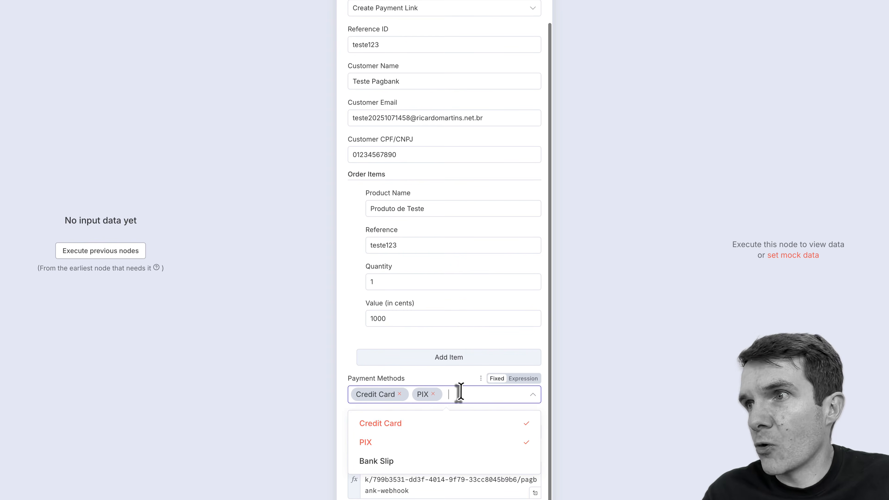
{"action": "left_click", "coordinate": [472, 345]}
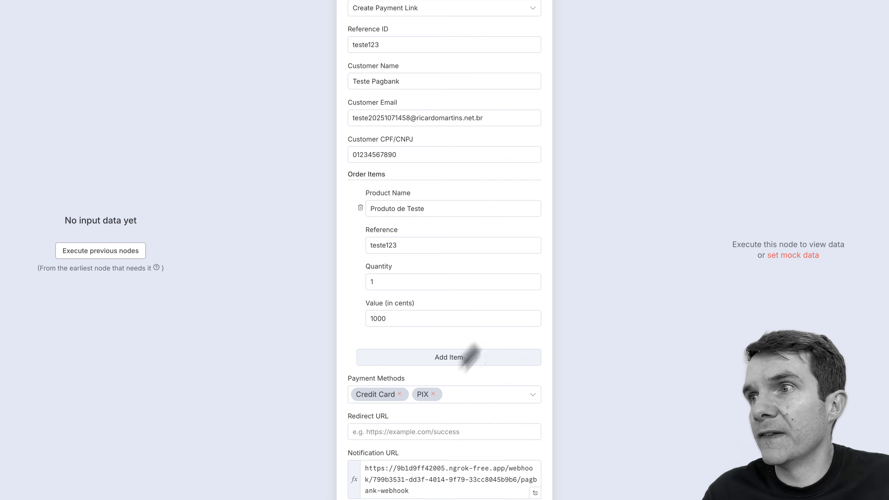
Step: Leave Redirect URL empty and paste the n8ndemo.pbintegracoes.com webhook as the Notification URL
{"action": "left_click", "coordinate": [432, 431]}
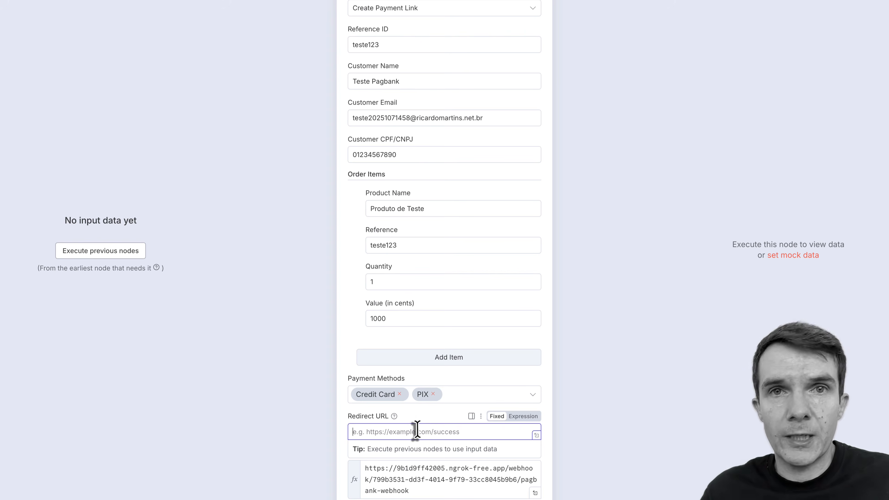
{"action": "scroll", "coordinate": [479, 389], "scroll_direction": "down", "scroll_amount": 2}
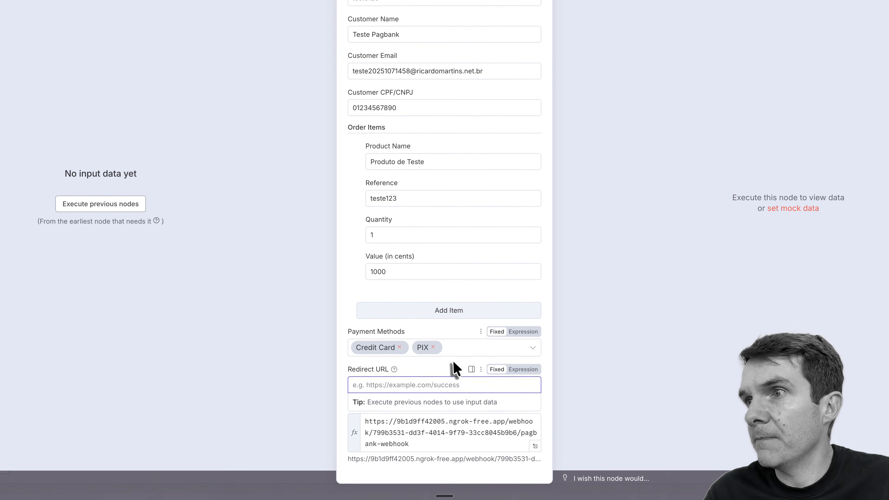
{"action": "left_click", "coordinate": [454, 368]}
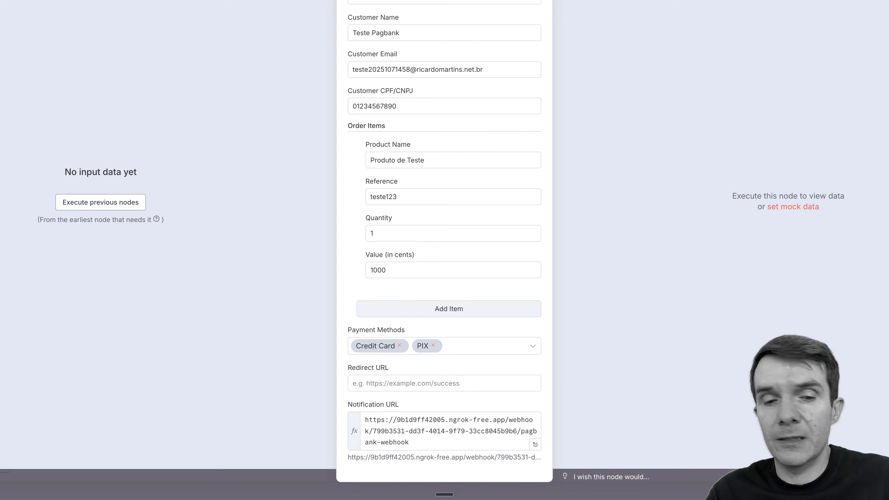
{"action": "triple_click", "coordinate": [426, 435]}
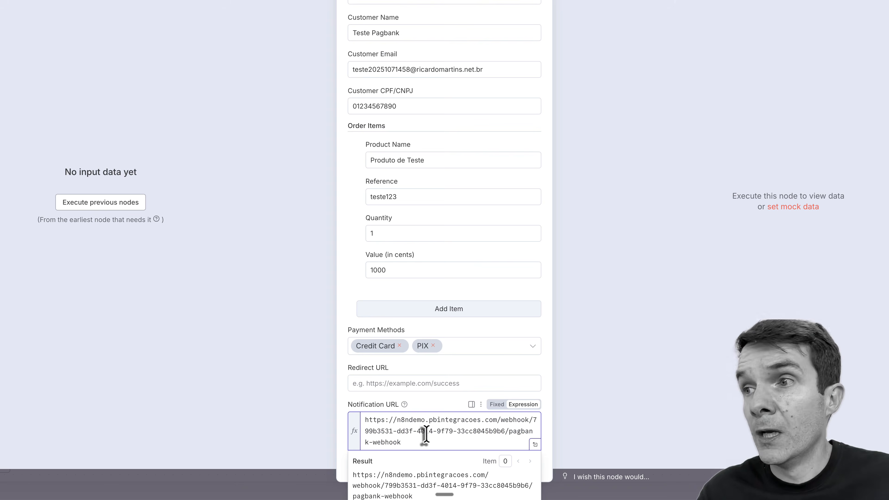
{"action": "mouse_move", "coordinate": [404, 403]}
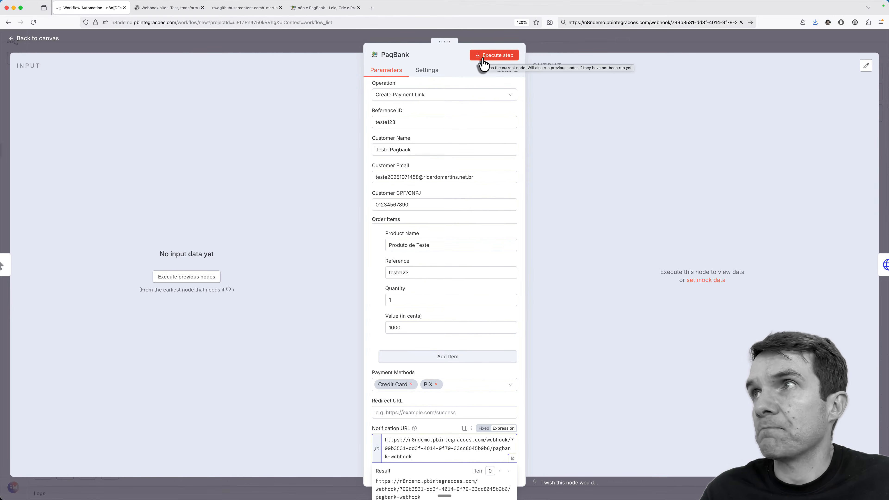
Step: Run the PagBank node and select the PAY checkout link's href in the output JSON
{"action": "left_click", "coordinate": [483, 60]}
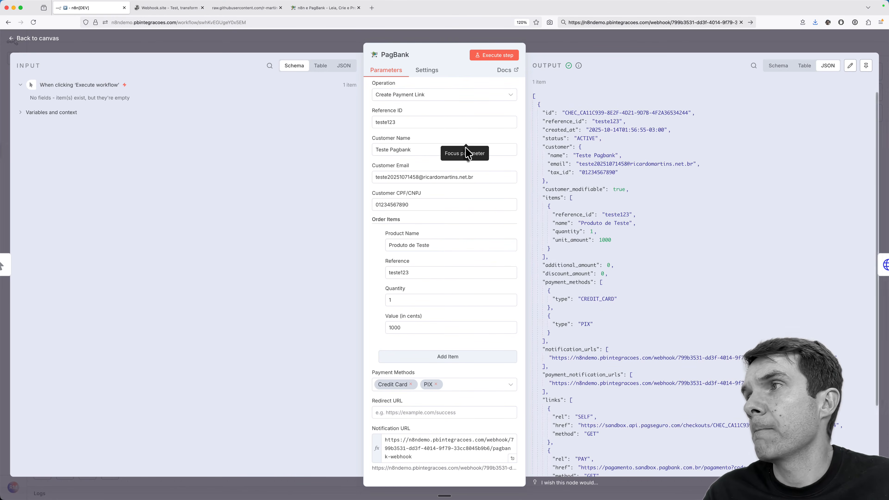
{"action": "scroll", "coordinate": [673, 176], "scroll_direction": "down", "scroll_amount": 5}
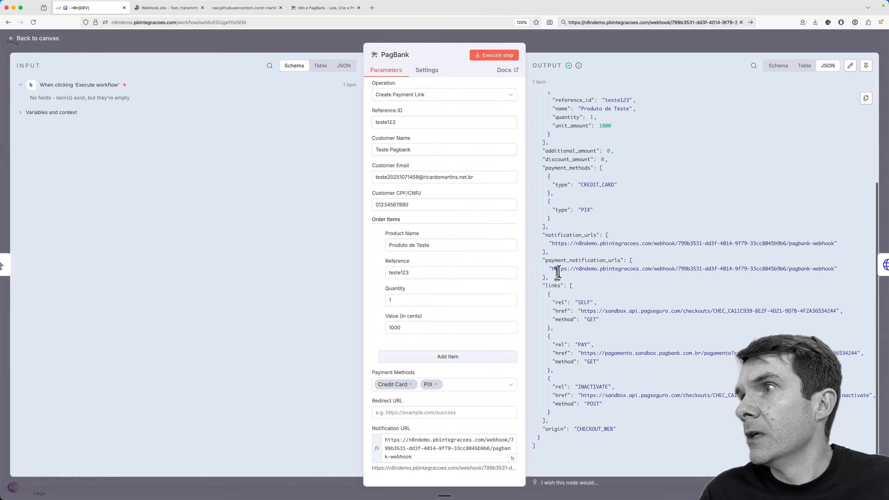
{"action": "left_click_drag", "start_coordinate": [580, 351], "coordinate": [553, 370]}
{"action": "left_click_drag", "start_coordinate": [853, 367], "coordinate": [859, 354]}
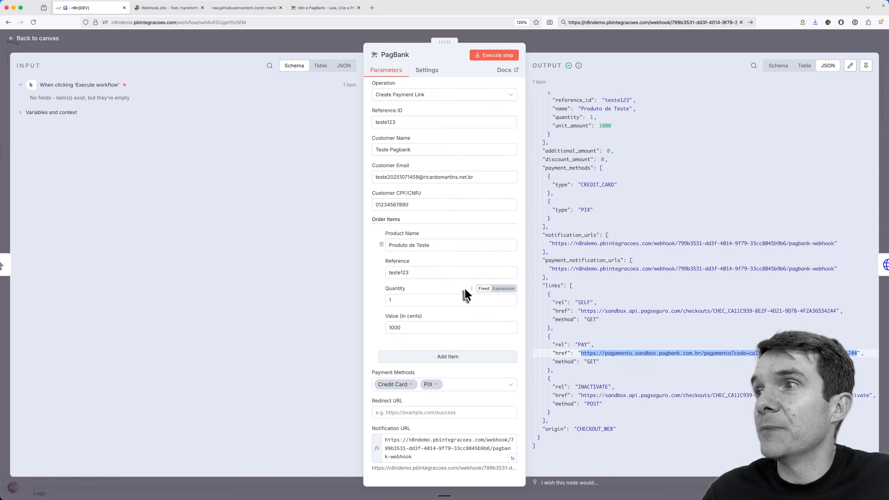
{"action": "scroll", "coordinate": [467, 298], "scroll_direction": "up", "scroll_amount": 2}
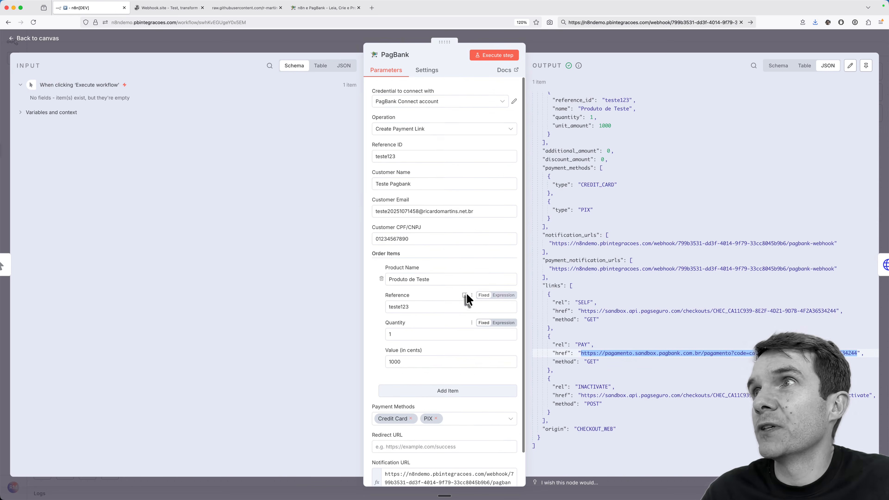
Step: Open the PagBank Connect account credential and select the Connect Key URL in its help text
{"action": "left_click", "coordinate": [453, 101]}
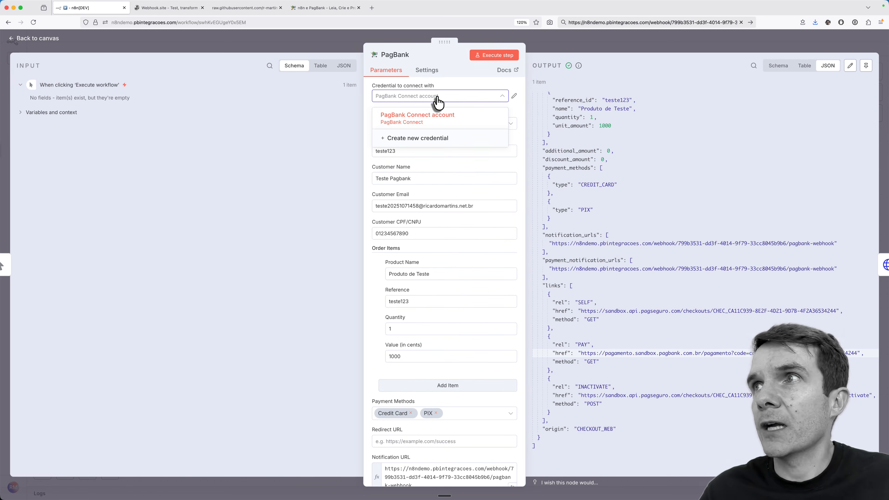
{"action": "left_click", "coordinate": [514, 96]}
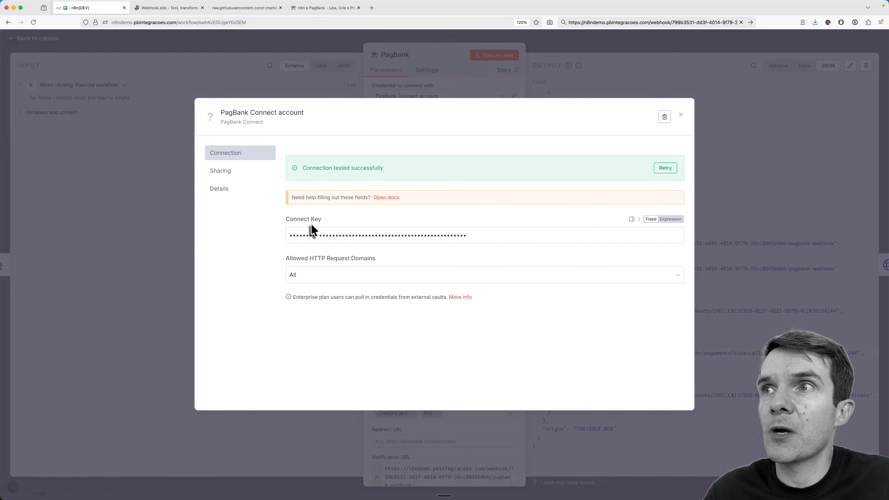
{"action": "mouse_move", "coordinate": [325, 222]}
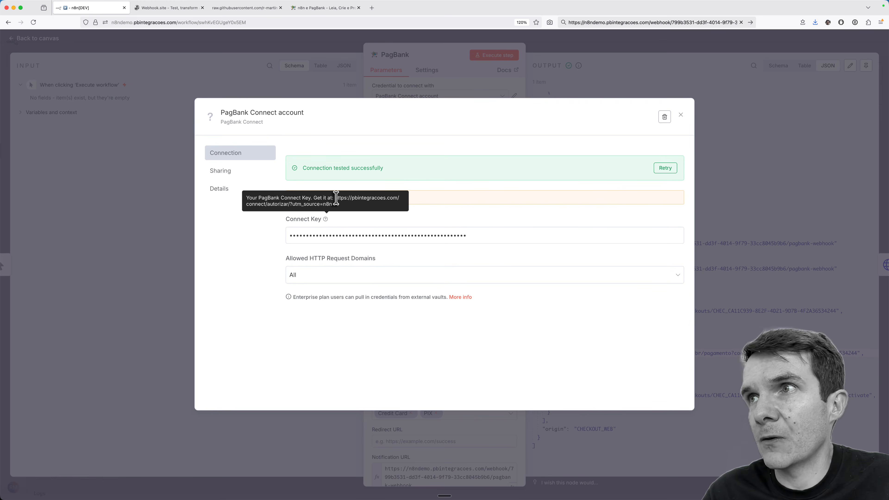
{"action": "left_click_drag", "start_coordinate": [336, 198], "coordinate": [339, 206]}
{"action": "key", "text": "super+c"}
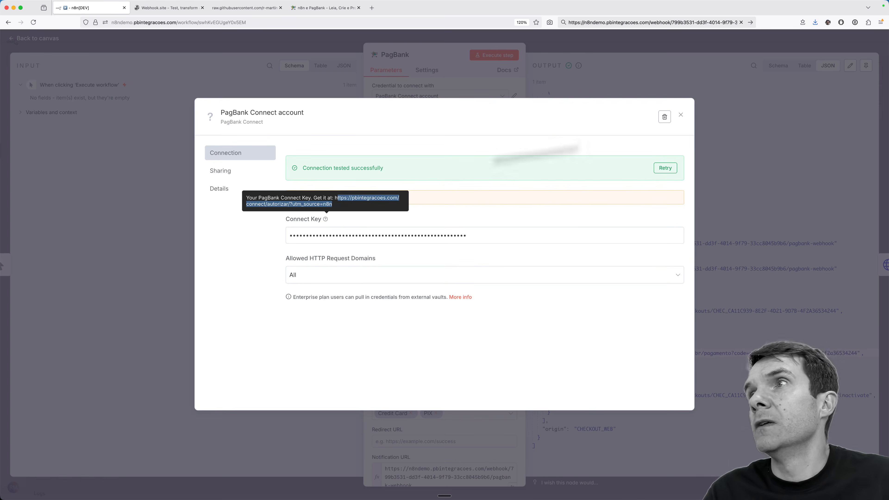
Step: Close and reopen the PagBank Connect account credential, then start a new browser tab
{"action": "left_click", "coordinate": [681, 117]}
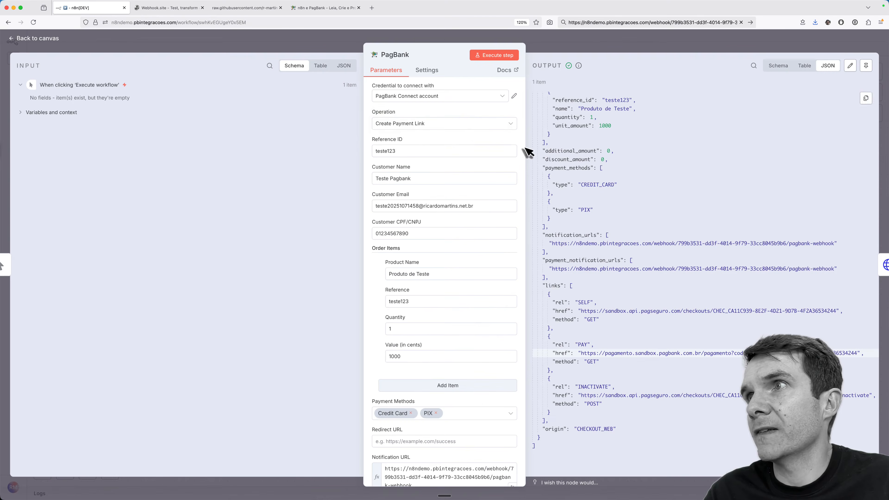
{"action": "left_click", "coordinate": [421, 98]}
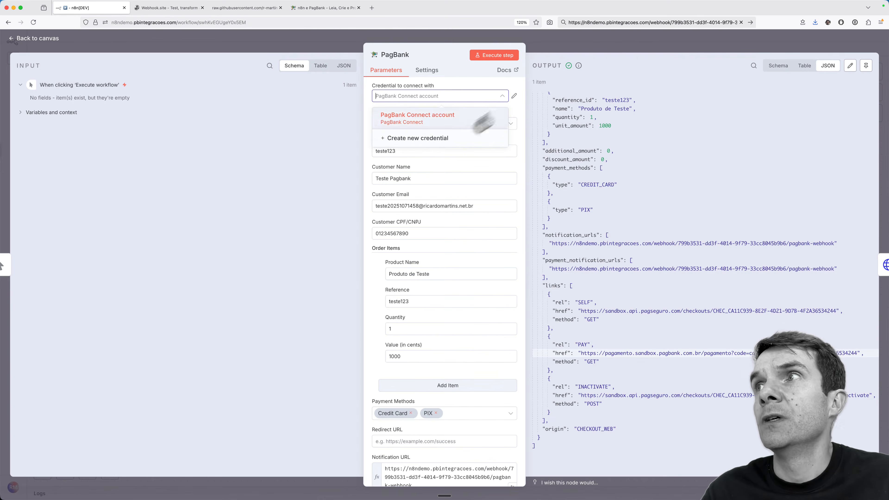
{"action": "left_click", "coordinate": [512, 95]}
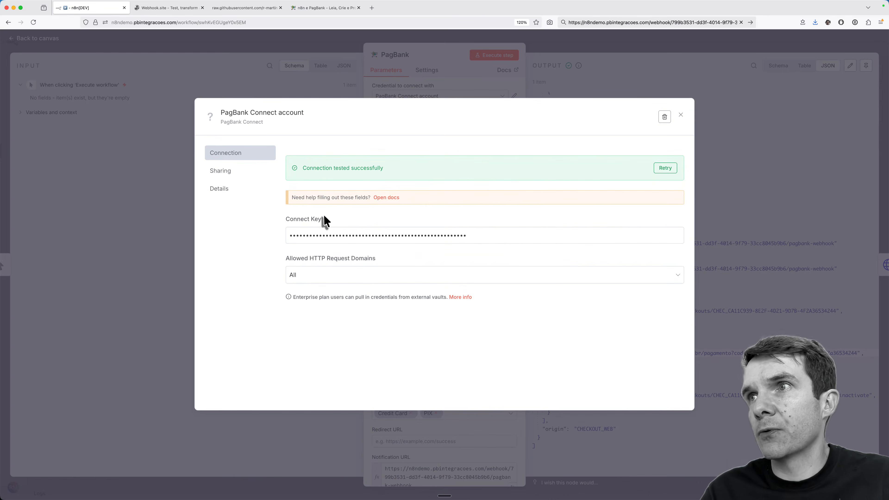
{"action": "mouse_move", "coordinate": [324, 221]}
{"action": "key", "text": "super+t"}
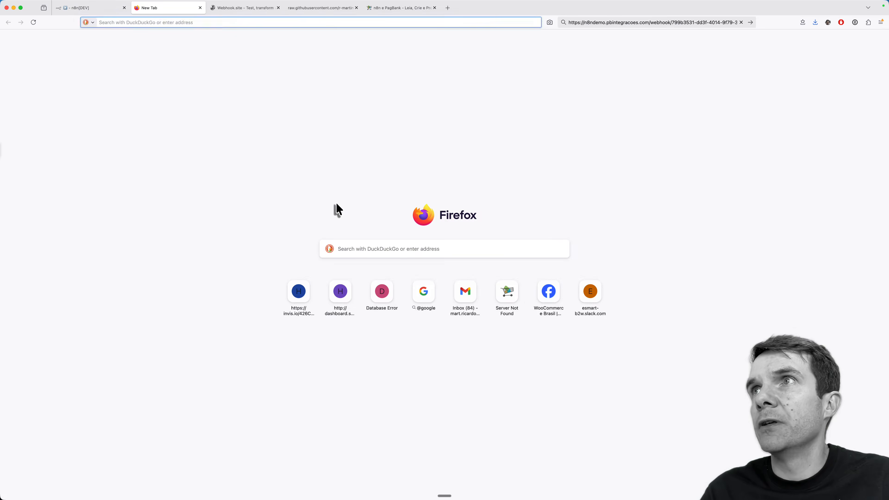
Step: Load the pasted PagBank Connect Key page and scroll down to its fee plans
{"action": "key", "text": "super+v"}
{"action": "key", "text": "Return"}
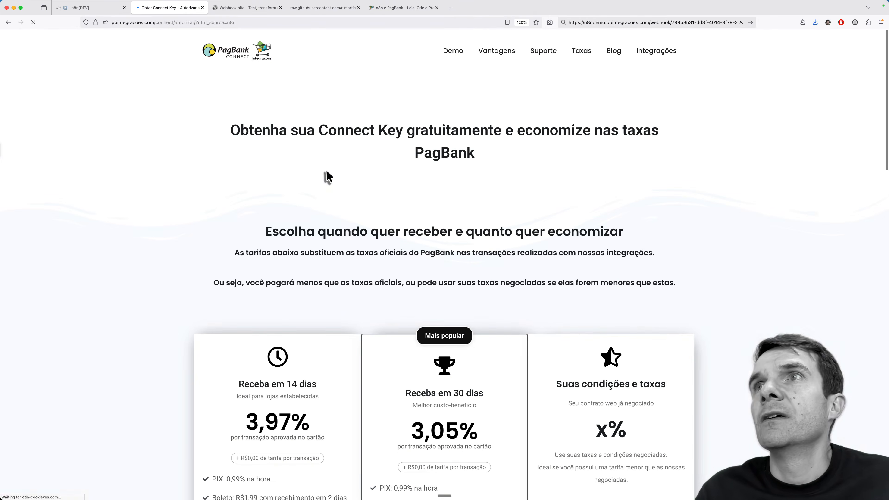
{"action": "scroll", "coordinate": [515, 188], "scroll_direction": "down", "scroll_amount": 2}
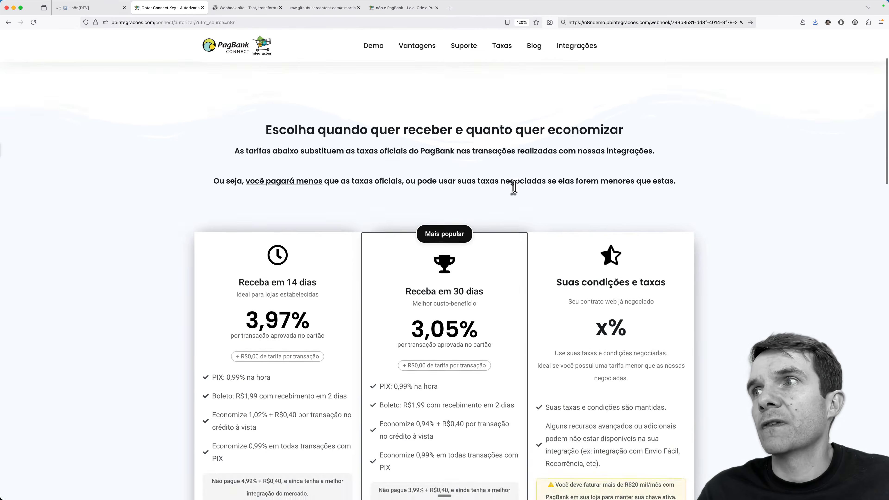
{"action": "scroll", "coordinate": [515, 188], "scroll_direction": "down", "scroll_amount": 4}
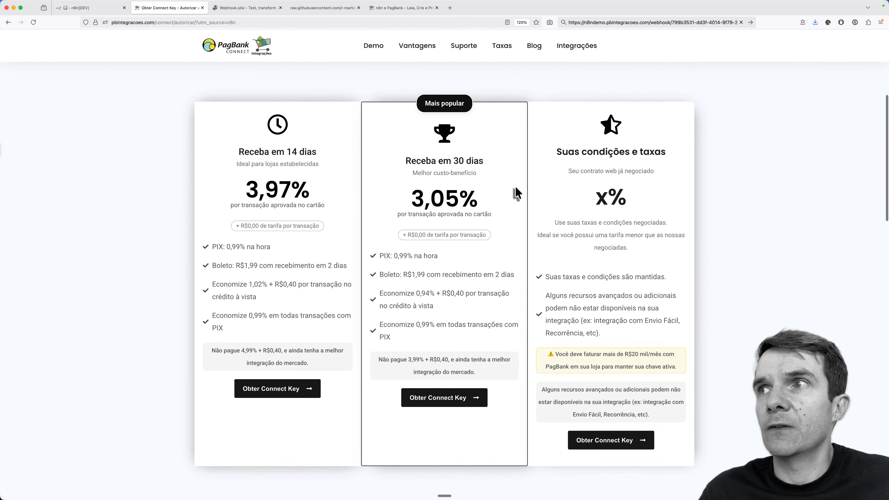
{"action": "scroll", "coordinate": [515, 192], "scroll_direction": "down", "scroll_amount": 1}
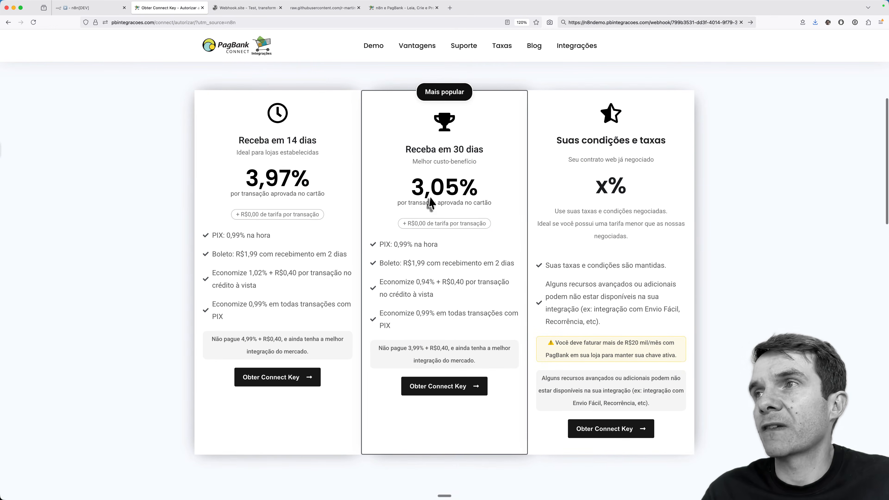
{"action": "scroll", "coordinate": [424, 195], "scroll_direction": "up", "scroll_amount": 3}
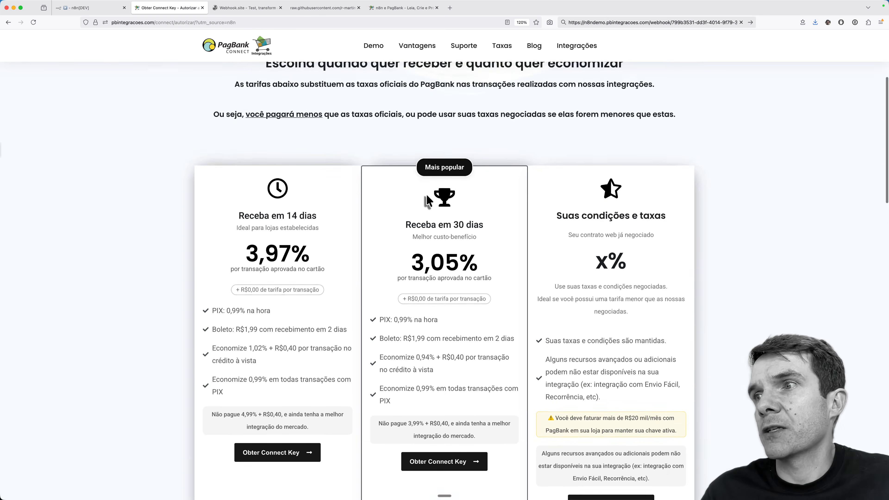
{"action": "scroll", "coordinate": [423, 193], "scroll_direction": "down", "scroll_amount": 3}
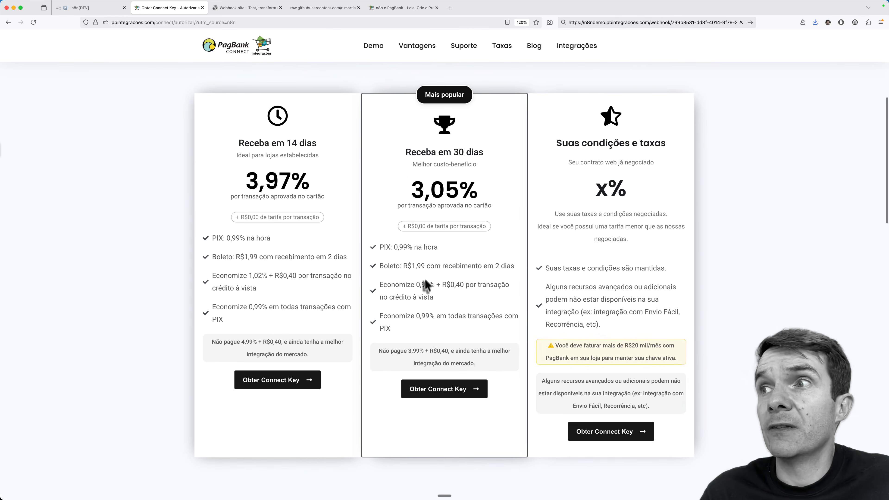
Step: Highlight the avoided 3,99% + R$0,40 fee, the 3,05% card rate and R$0,00 per-transaction fee
{"action": "left_click_drag", "start_coordinate": [408, 351], "coordinate": [450, 351]}
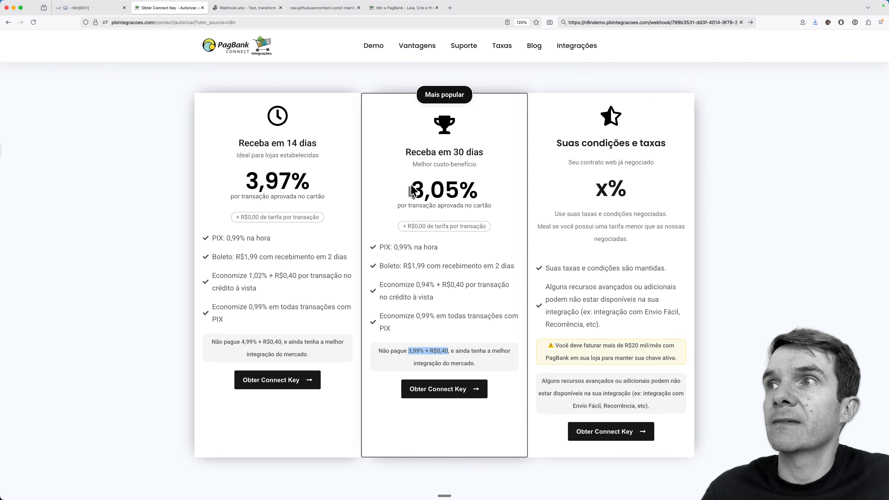
{"action": "left_click_drag", "start_coordinate": [410, 191], "coordinate": [478, 191]}
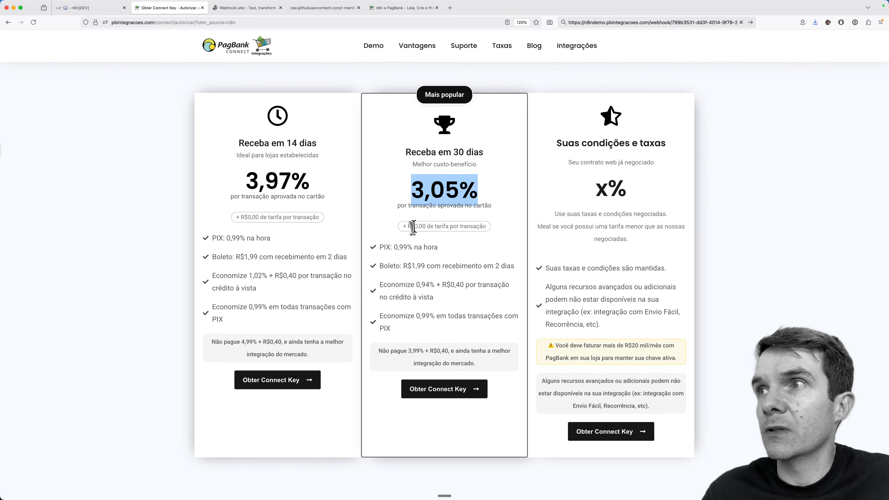
{"action": "double_click", "coordinate": [422, 226]}
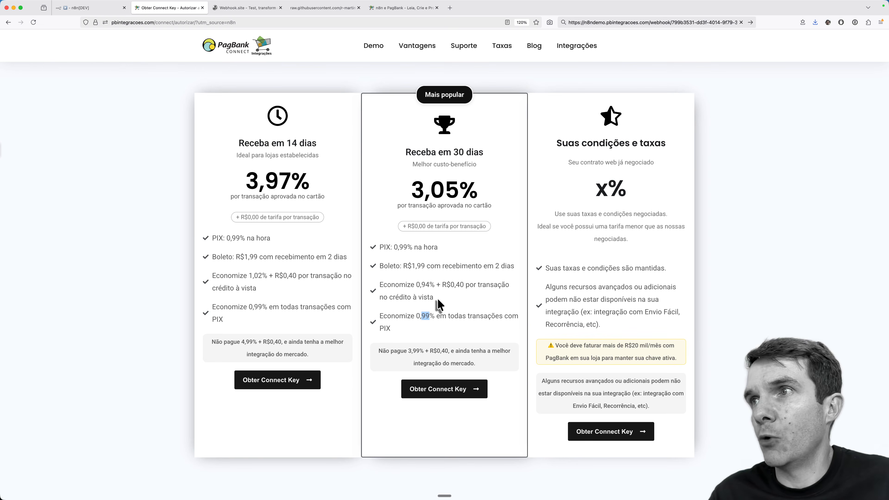
Step: Start the 30-day plan Connect Key sign-up and toggle the authorizer role between developer and store owner
{"action": "left_click", "coordinate": [443, 393]}
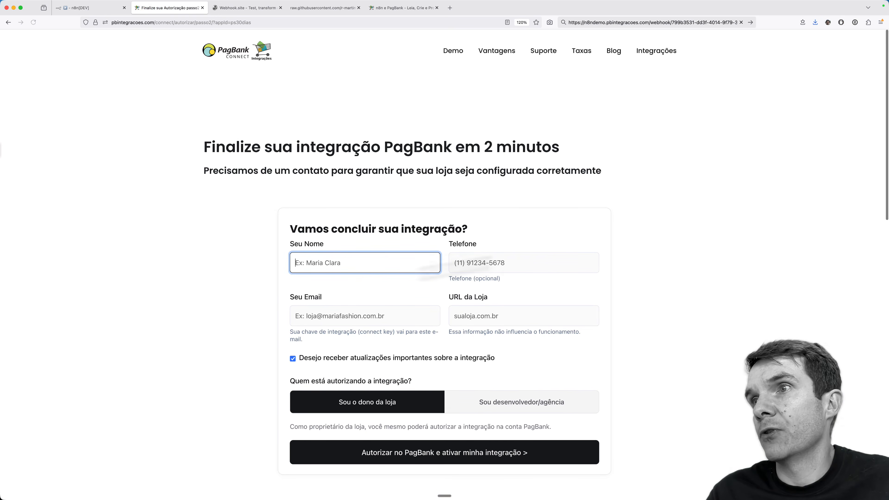
{"action": "scroll", "coordinate": [488, 314], "scroll_direction": "down", "scroll_amount": 3}
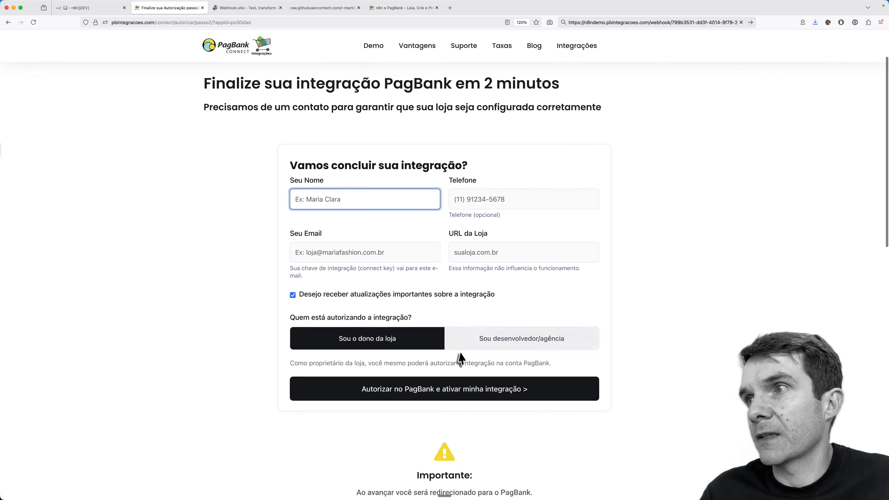
{"action": "left_click", "coordinate": [455, 341]}
{"action": "left_click", "coordinate": [394, 350]}
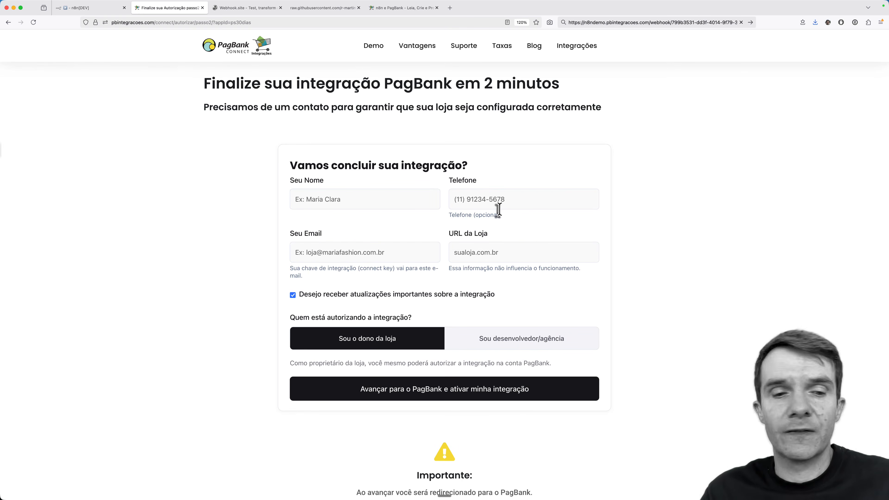
Step: Glance at the n8n credential, then go back to the Connect Key page's Sandbox section
{"action": "key", "text": "ctrl+shift+Tab"}
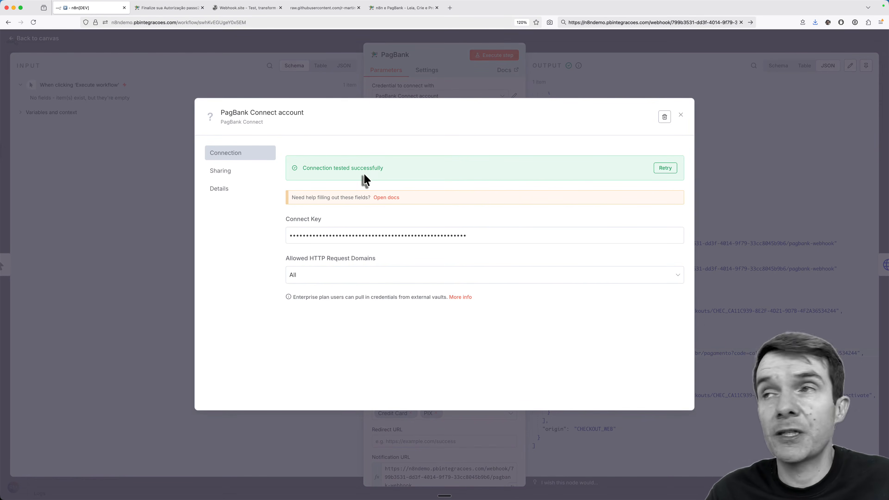
{"action": "key", "text": "ctrl+Tab"}
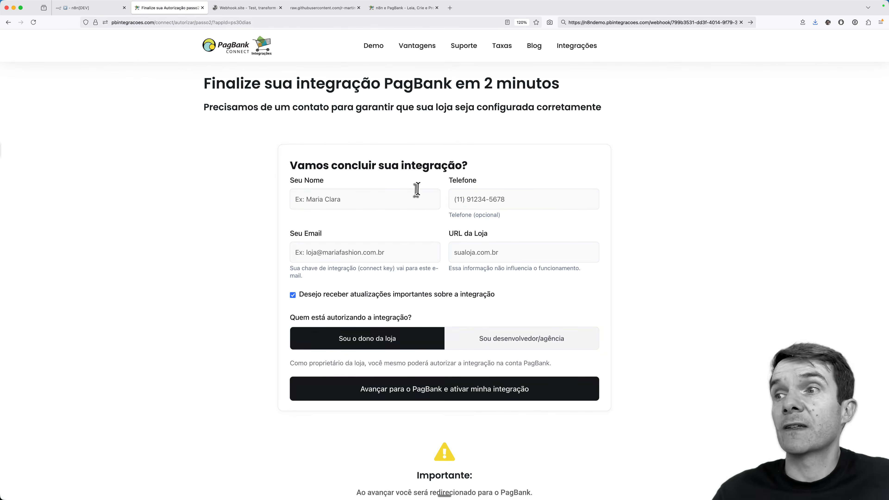
{"action": "scroll", "coordinate": [417, 189], "scroll_direction": "down", "scroll_amount": 3}
{"action": "key", "text": "super+Left"}
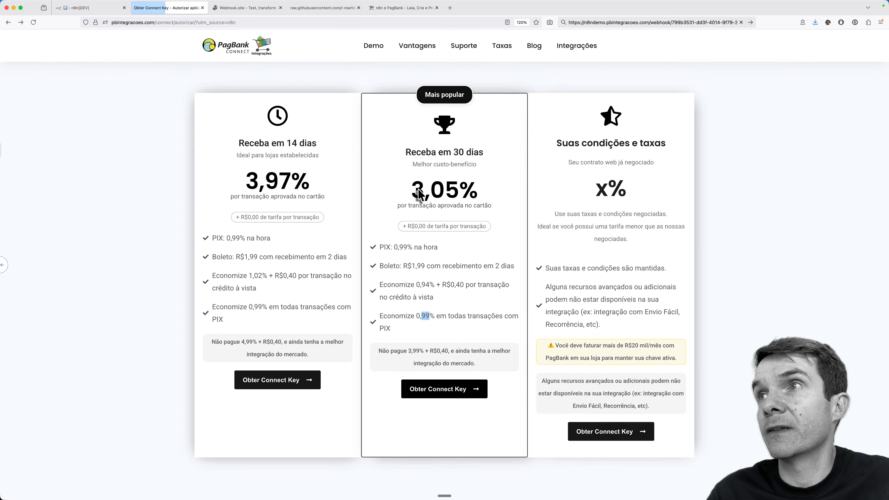
{"action": "scroll", "coordinate": [419, 196], "scroll_direction": "down", "scroll_amount": 5}
{"action": "scroll", "coordinate": [419, 196], "scroll_direction": "up", "scroll_amount": 1}
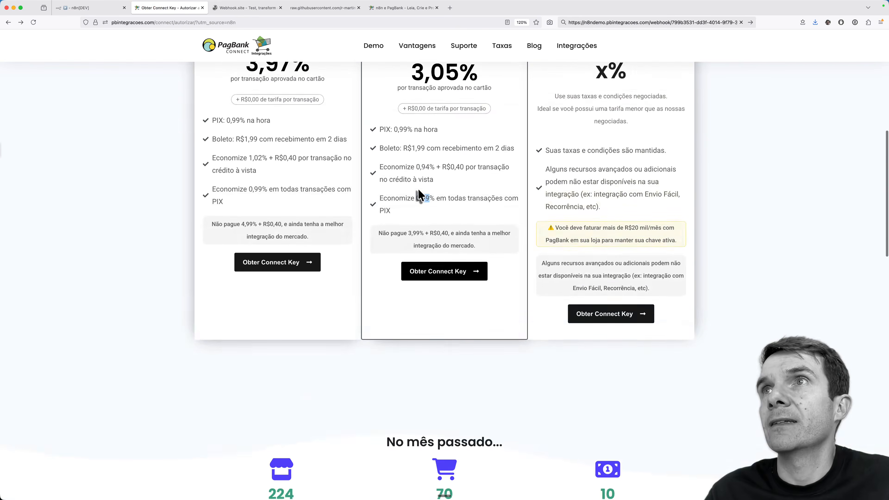
{"action": "scroll", "coordinate": [419, 196], "scroll_direction": "down", "scroll_amount": 8}
{"action": "scroll", "coordinate": [419, 190], "scroll_direction": "down", "scroll_amount": 1}
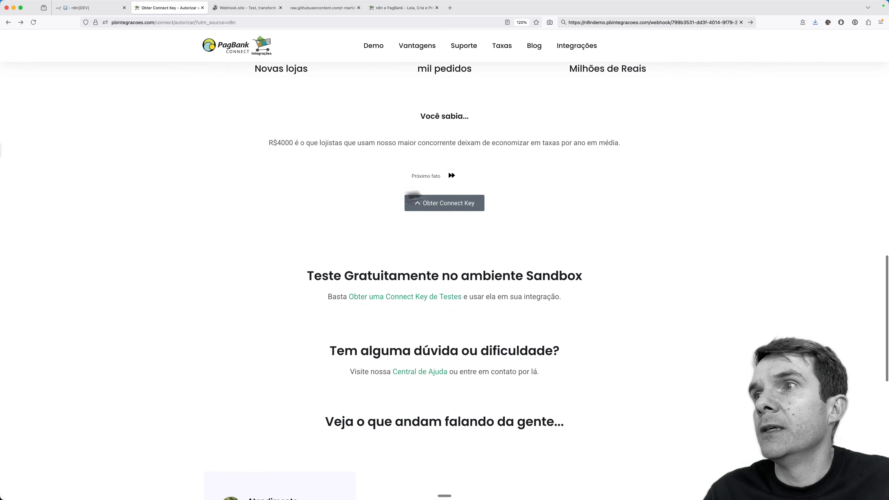
Step: Open the Sandbox test Connect Key page and select the shared test key
{"action": "left_click", "coordinate": [378, 301]}
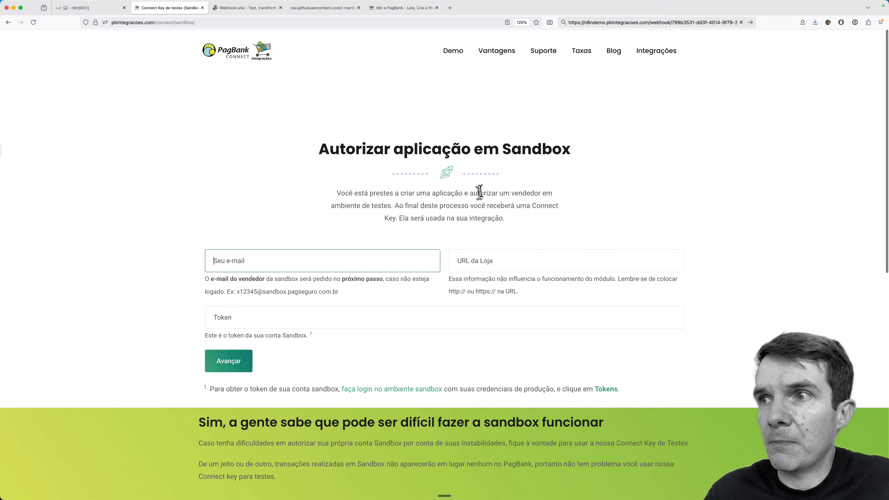
{"action": "scroll", "coordinate": [478, 193], "scroll_direction": "down", "scroll_amount": 3}
{"action": "scroll", "coordinate": [480, 192], "scroll_direction": "down", "scroll_amount": 2}
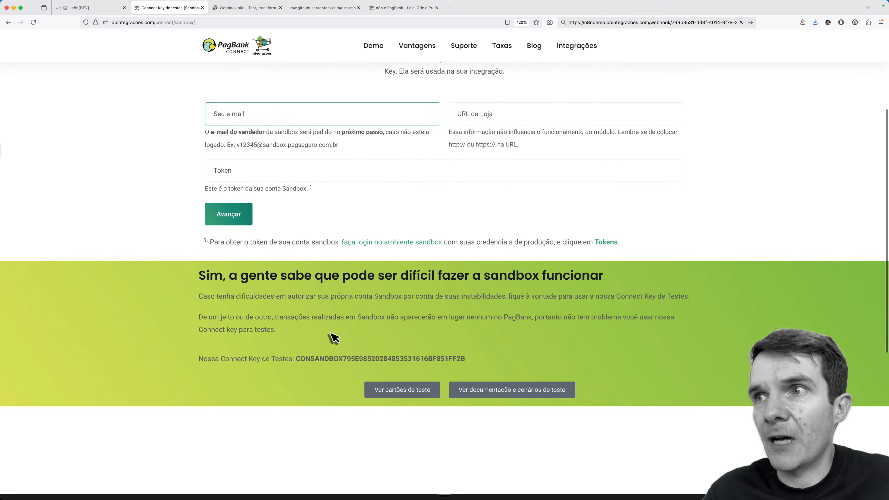
{"action": "double_click", "coordinate": [329, 359]}
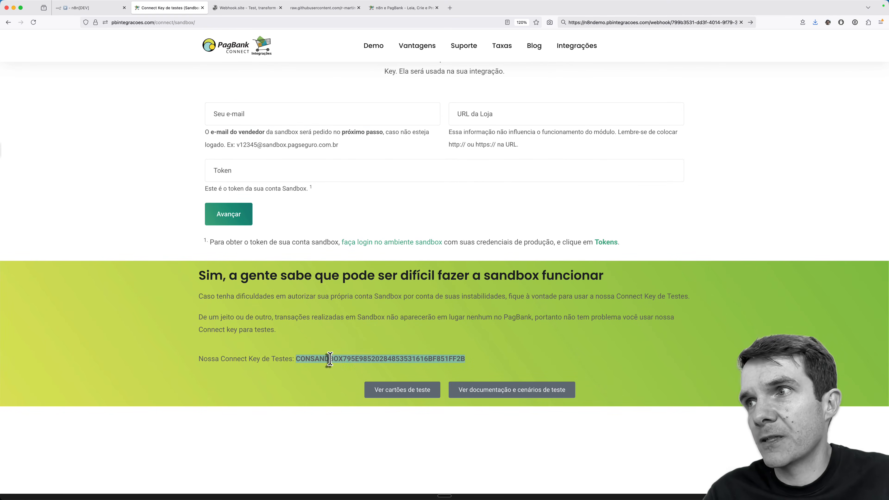
Step: Compare with the n8n credential, highlight the key's CONSANDBOX prefix, and return to n8n
{"action": "key", "text": "ctrl+shift+Tab"}
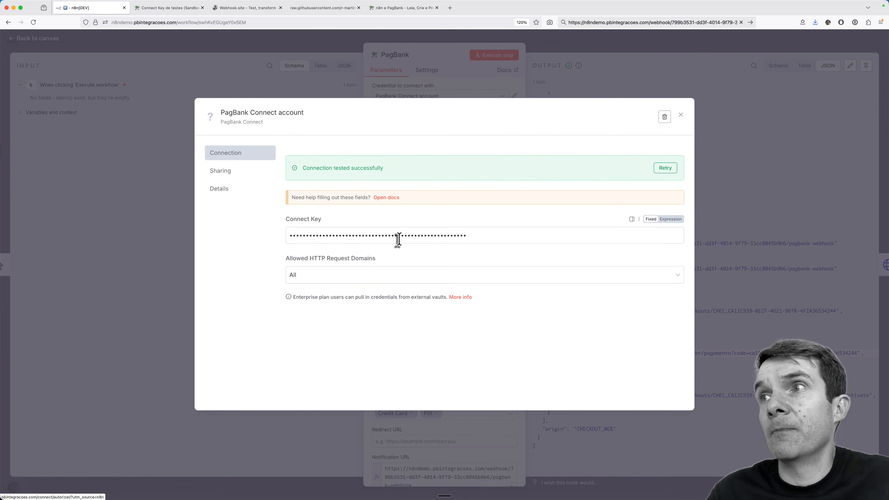
{"action": "key", "text": "ctrl+Tab"}
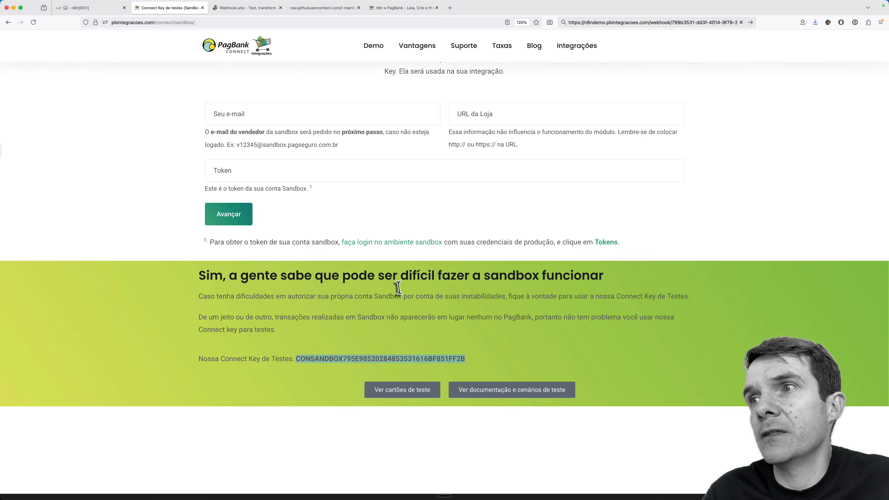
{"action": "left_click", "coordinate": [327, 359]}
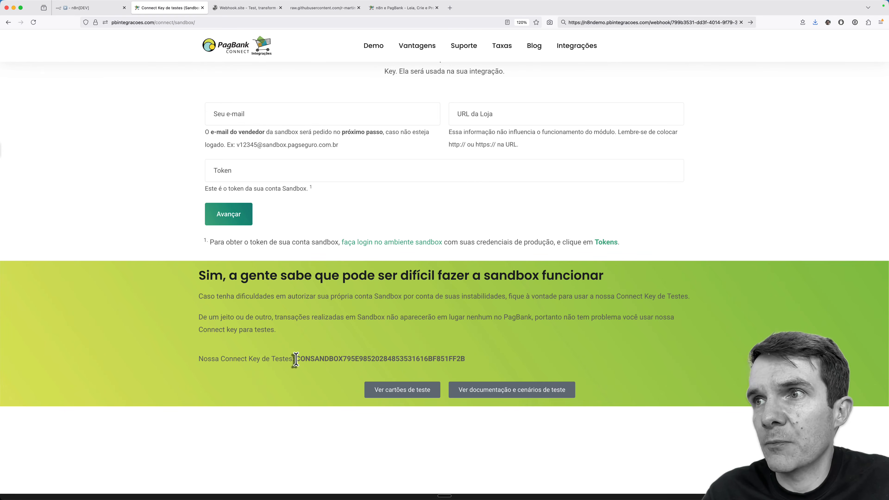
{"action": "left_click_drag", "start_coordinate": [296, 358], "coordinate": [343, 358]}
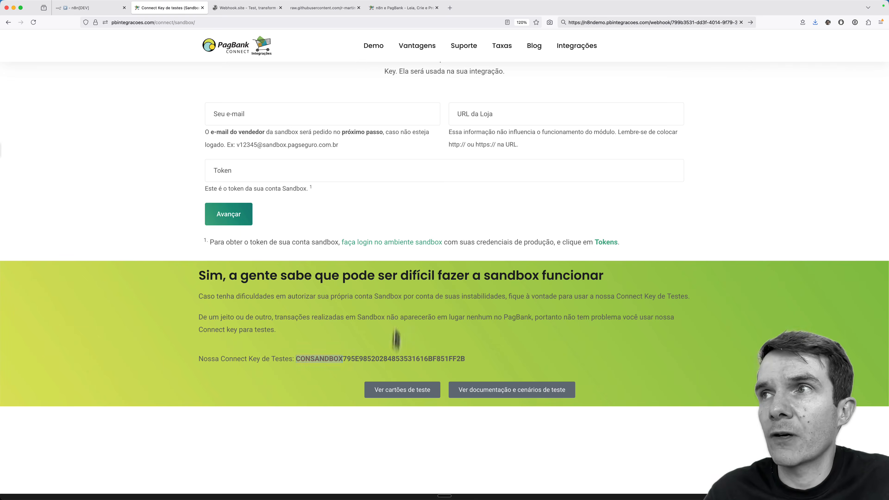
{"action": "key", "text": "ctrl+shift+Tab"}
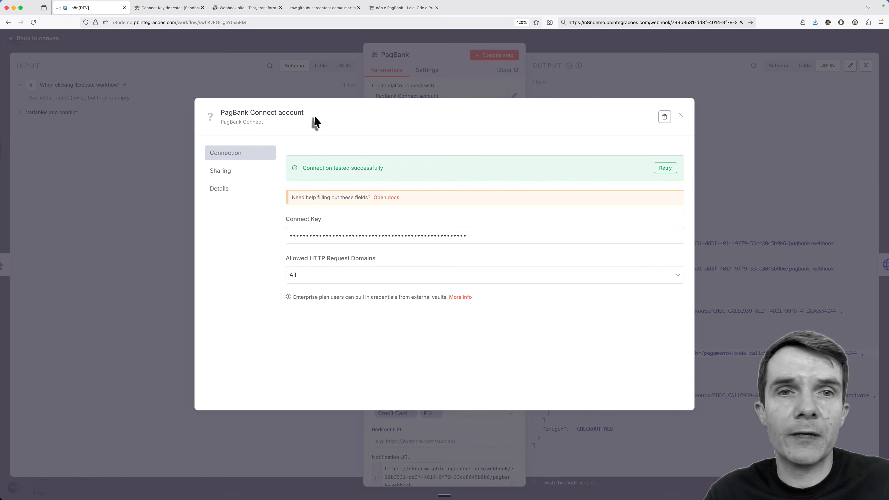
Step: Close the PagBank credential and select the PAY checkout link in the node's JSON output
{"action": "left_click", "coordinate": [680, 118]}
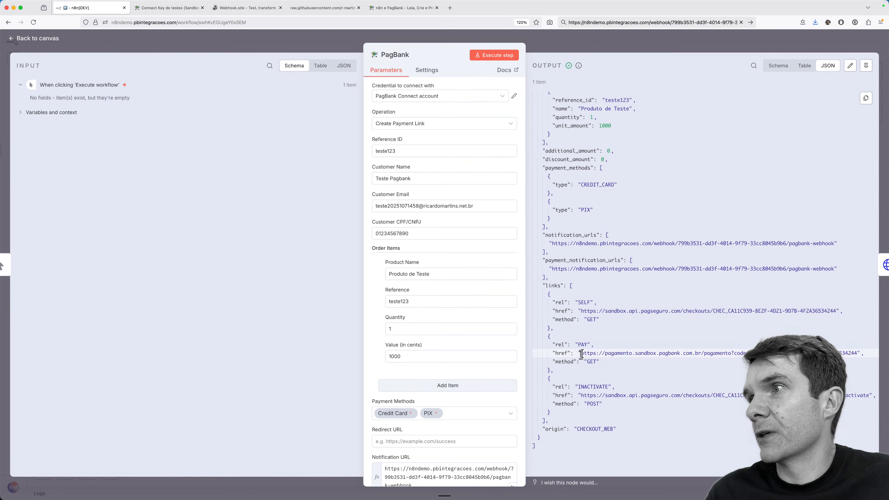
{"action": "left_click_drag", "start_coordinate": [581, 353], "coordinate": [861, 359]}
{"action": "key", "text": "super+c"}
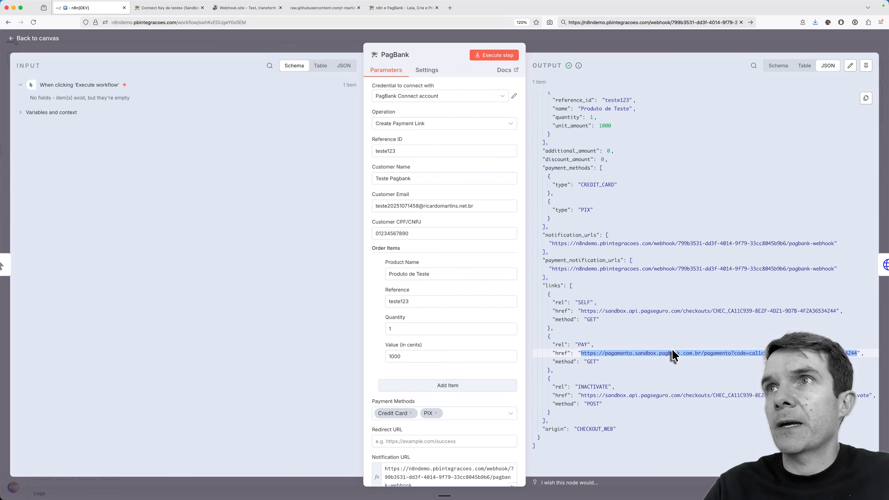
{"action": "key", "text": "super+Tab"}
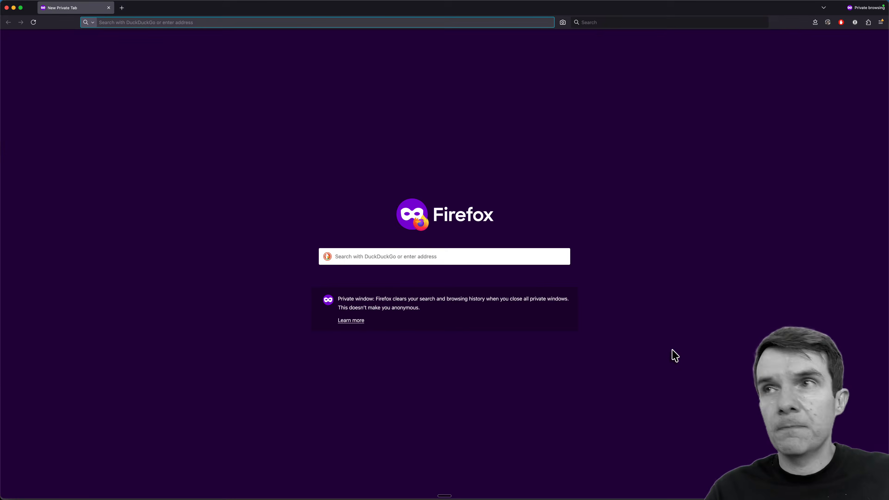
Step: Open the copied PAY payment link in a private browser window
{"action": "key", "text": "super+v"}
{"action": "key", "text": "Return"}
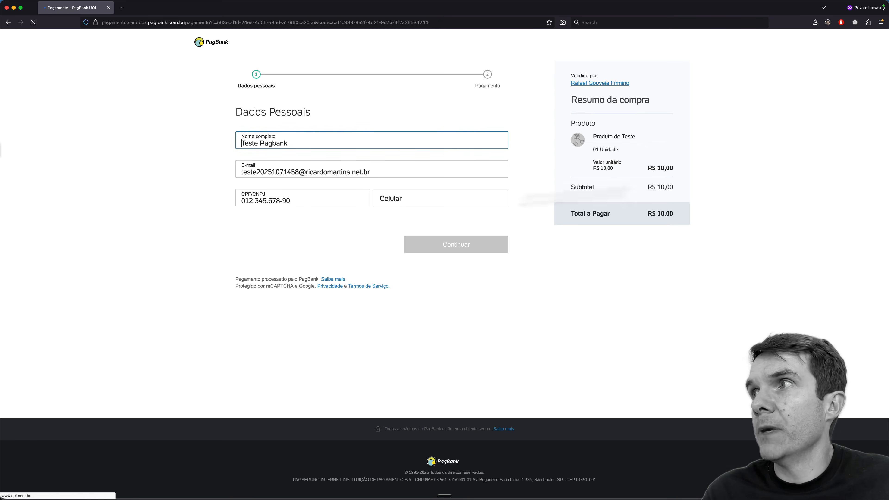
{"action": "left_click", "coordinate": [664, 168]}
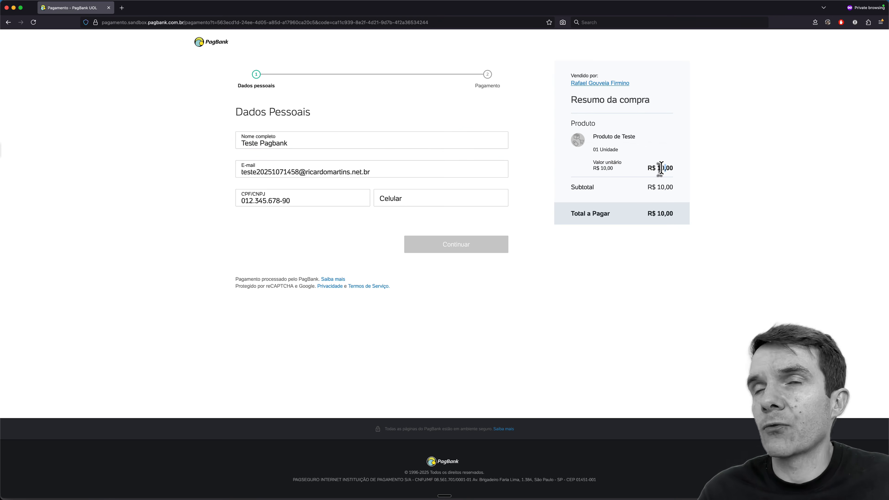
Step: Autofill the buyer's mobile number, continue, and generate a Pix payment code for R$ 10,00
{"action": "left_click", "coordinate": [416, 198]}
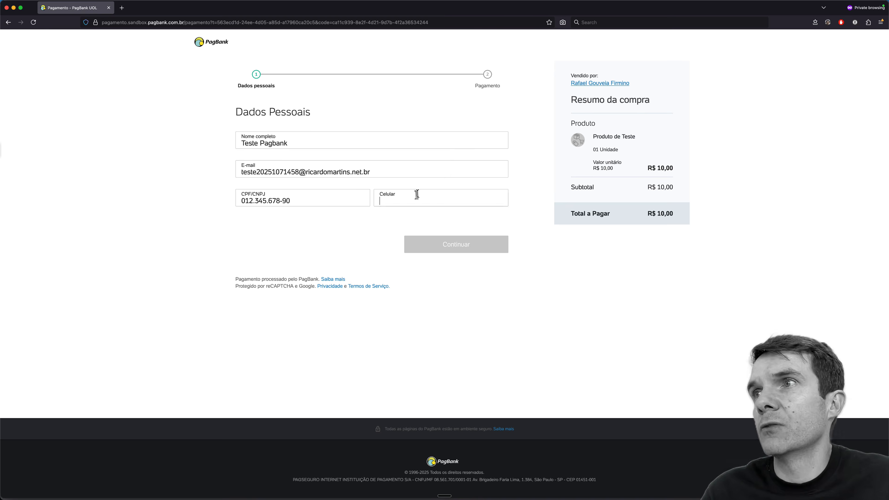
{"action": "type", "text": "13"}
{"action": "key", "text": "Down"}
{"action": "key", "text": "Return"}
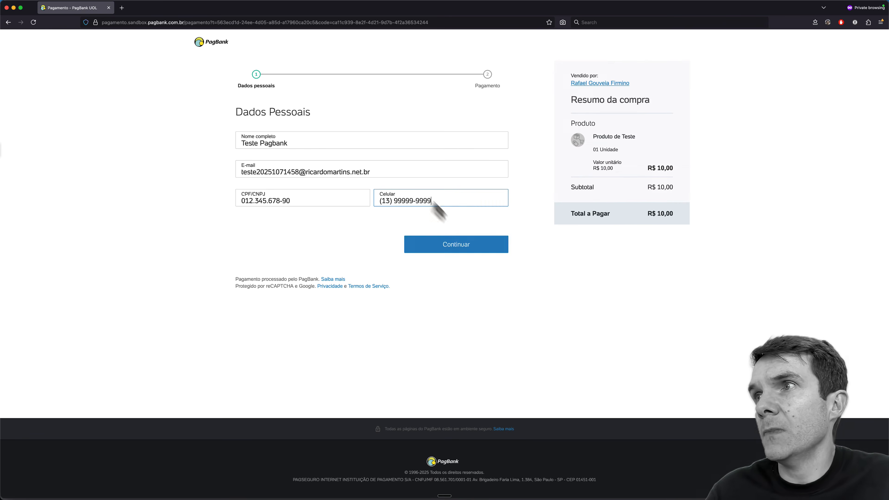
{"action": "left_click", "coordinate": [446, 254]}
{"action": "left_click", "coordinate": [311, 138]}
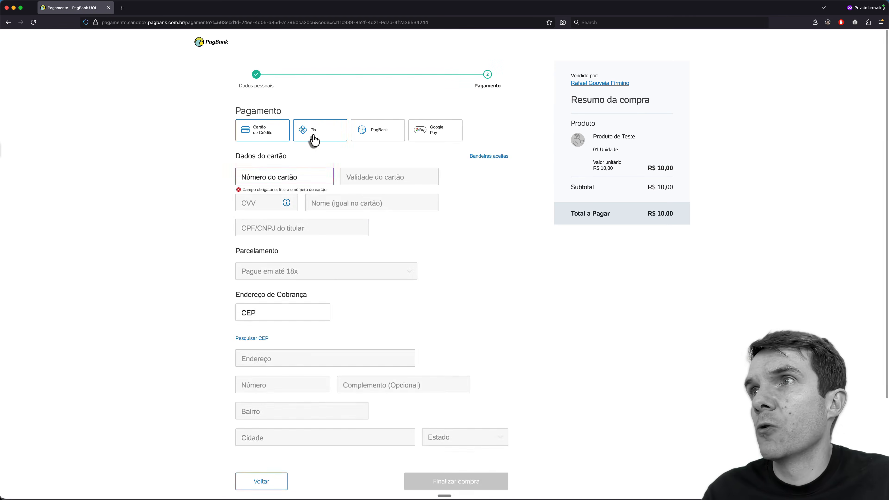
{"action": "left_click", "coordinate": [449, 275]}
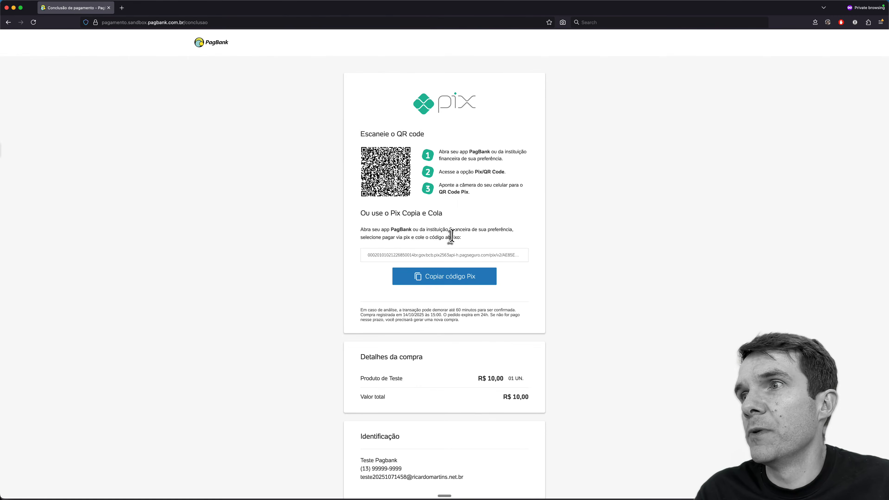
Step: Check the Webhook.site inbox, then return to the checkout showing the R$ 10,00 Pix payment approved
{"action": "key", "text": "super+grave"}
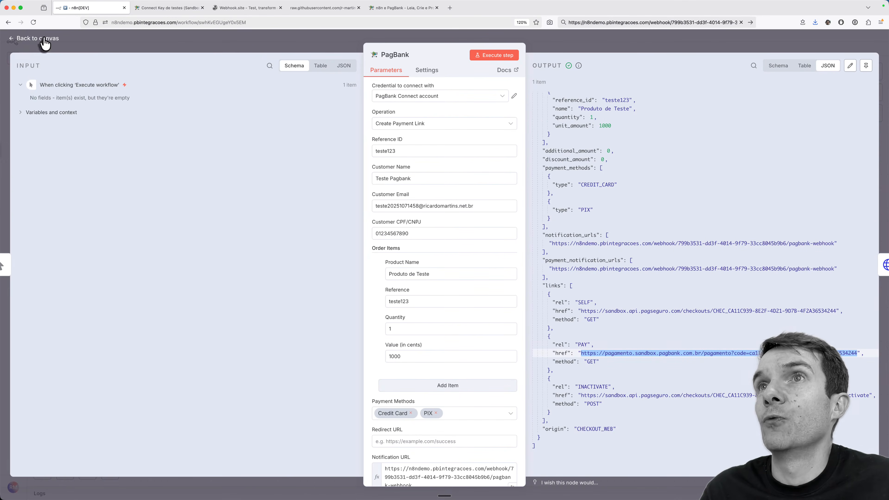
{"action": "left_click", "coordinate": [248, 10]}
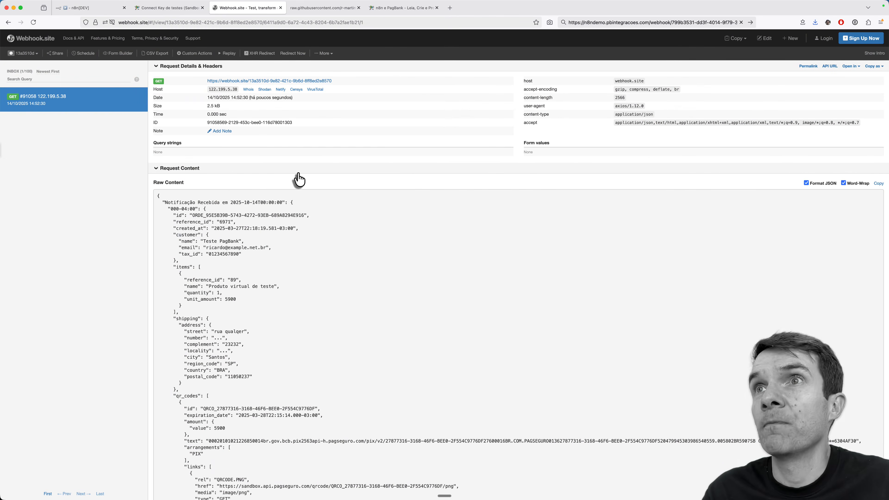
{"action": "key", "text": "super+grave"}
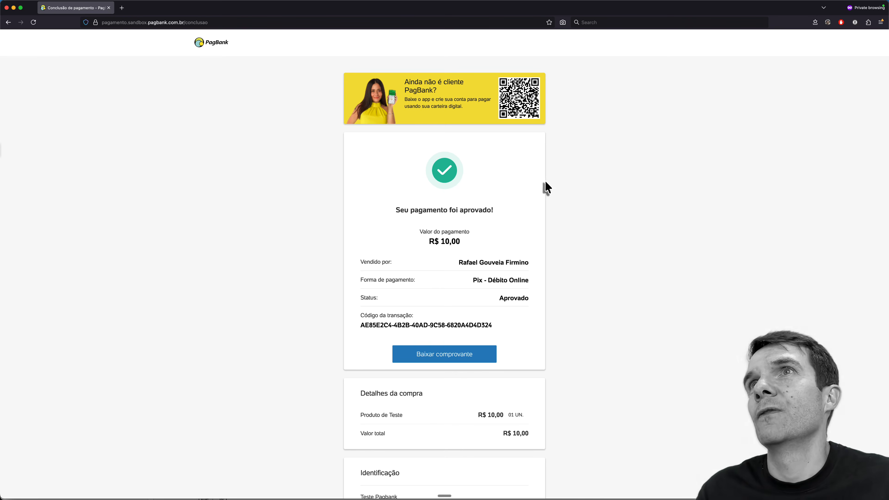
Step: Inspect the newest Webhook.site notification showing order teste123's 1000-cent charge PAID, then return to n8n
{"action": "key", "text": "super+w"}
{"action": "left_click", "coordinate": [71, 100]}
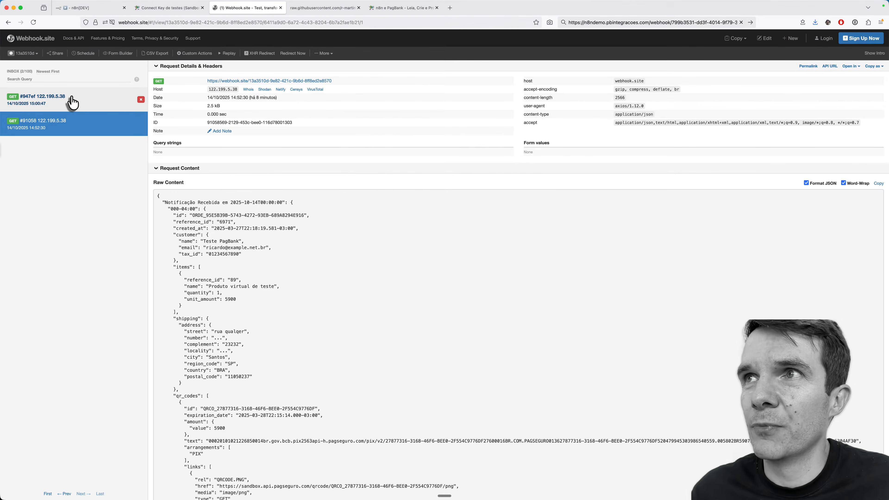
{"action": "left_click", "coordinate": [80, 102]}
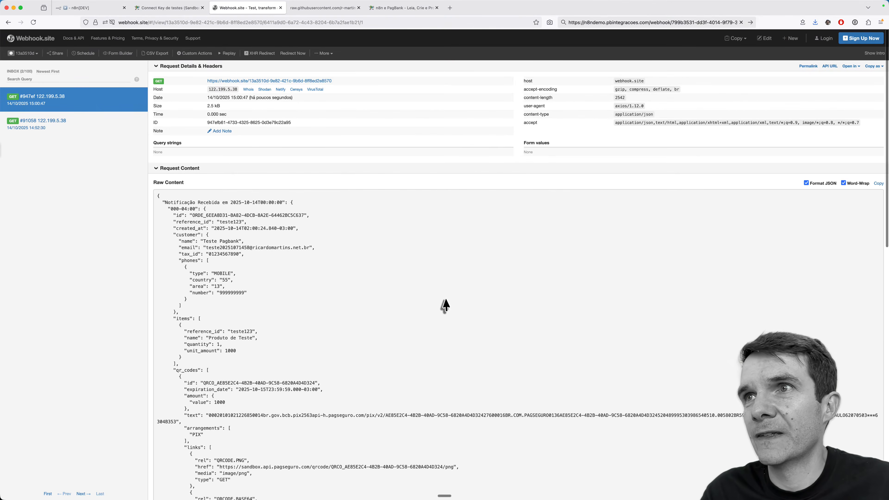
{"action": "scroll", "coordinate": [445, 306], "scroll_direction": "down", "scroll_amount": 5}
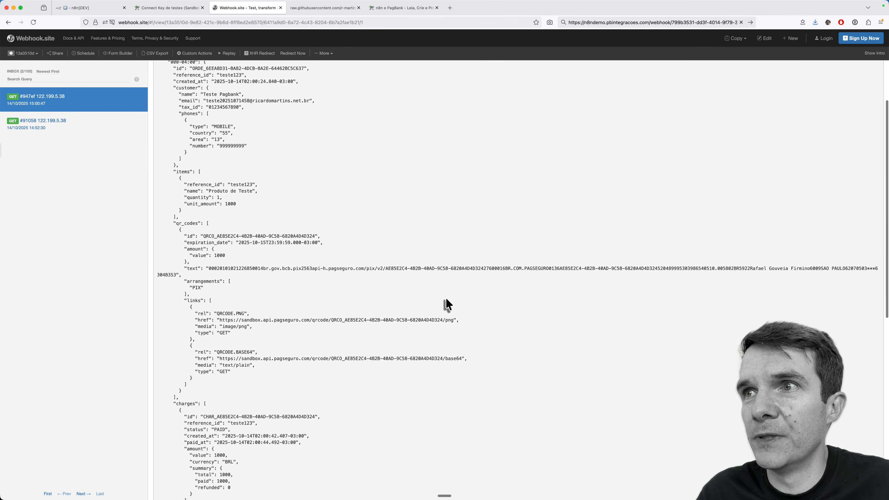
{"action": "scroll", "coordinate": [447, 305], "scroll_direction": "down", "scroll_amount": 8}
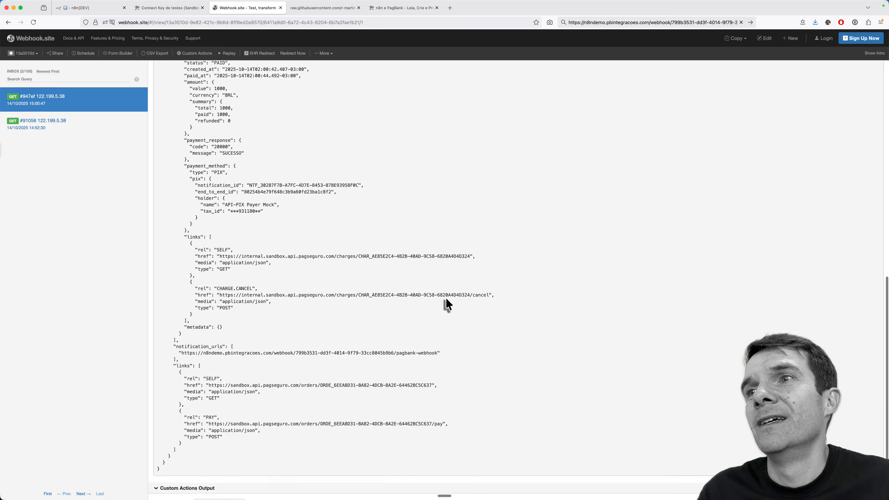
{"action": "scroll", "coordinate": [447, 304], "scroll_direction": "up", "scroll_amount": 15}
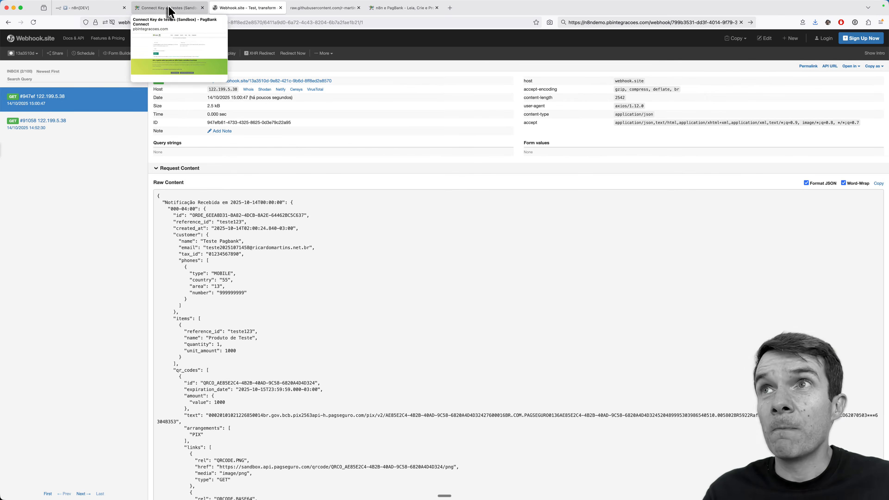
{"action": "left_click", "coordinate": [96, 10]}
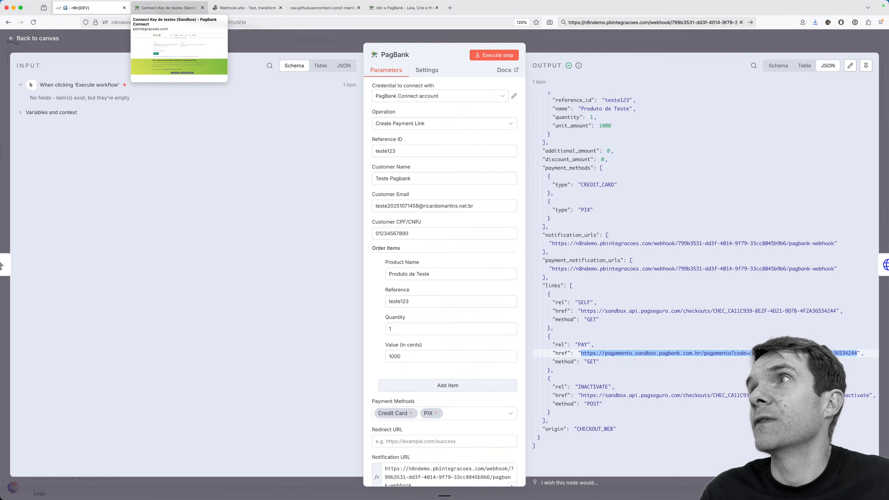
Step: Close the PagBank node and check the webhook URL in the HTTP Request node
{"action": "left_click", "coordinate": [44, 41]}
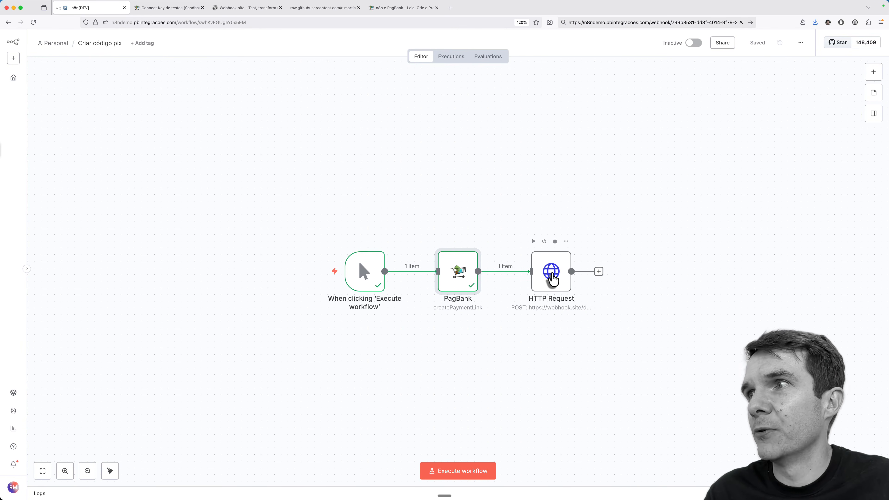
{"action": "double_click", "coordinate": [553, 278]}
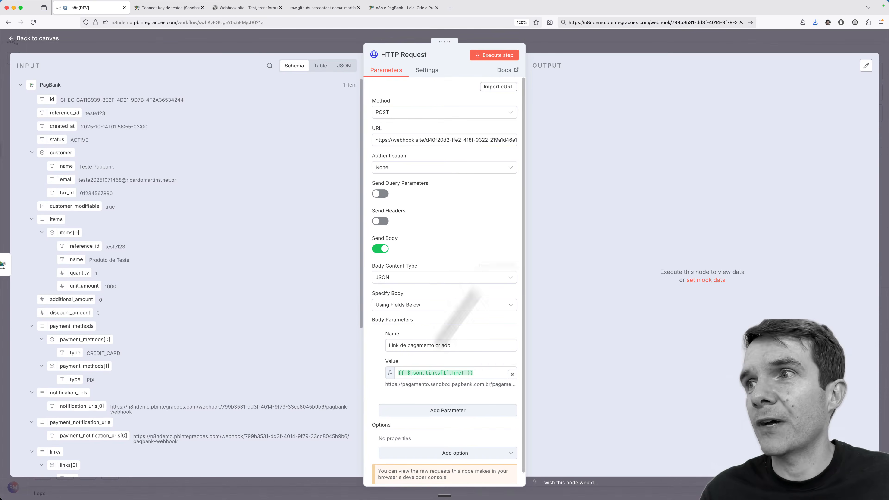
{"action": "double_click", "coordinate": [444, 139]}
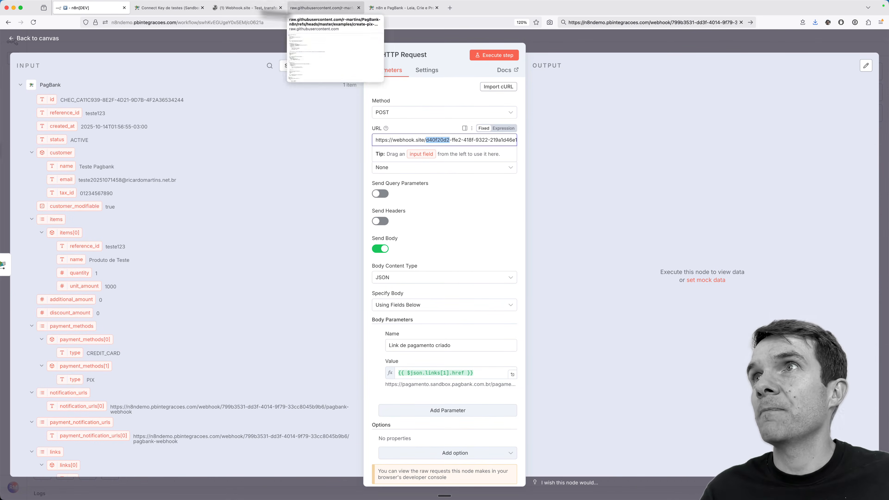
{"action": "left_click", "coordinate": [42, 38]}
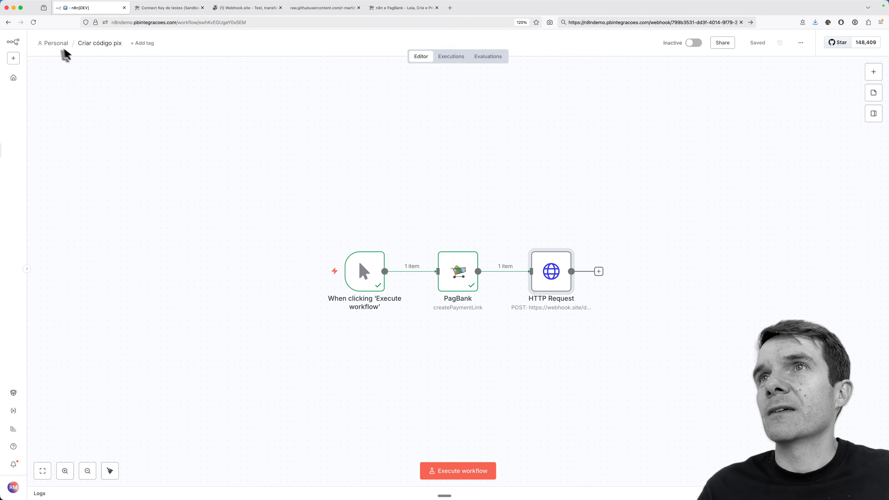
Step: Create a new blank workflow in the Personal project and choose Import from URL
{"action": "left_click", "coordinate": [55, 44]}
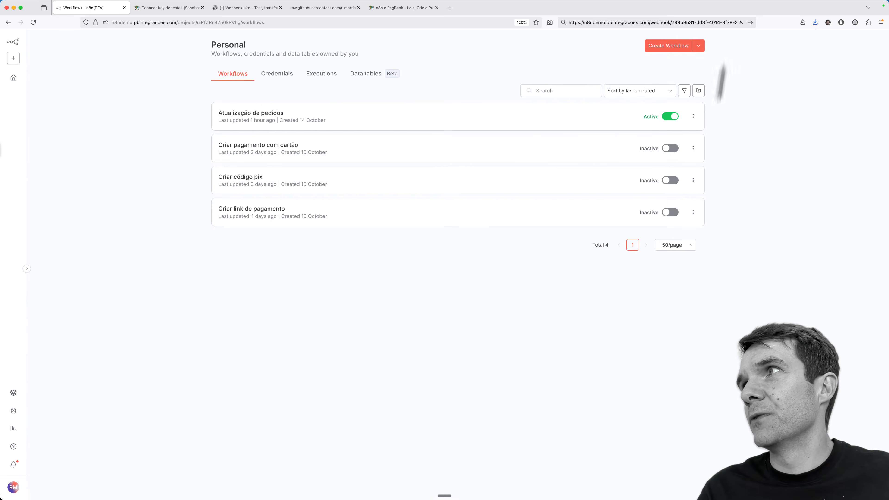
{"action": "left_click", "coordinate": [664, 47]}
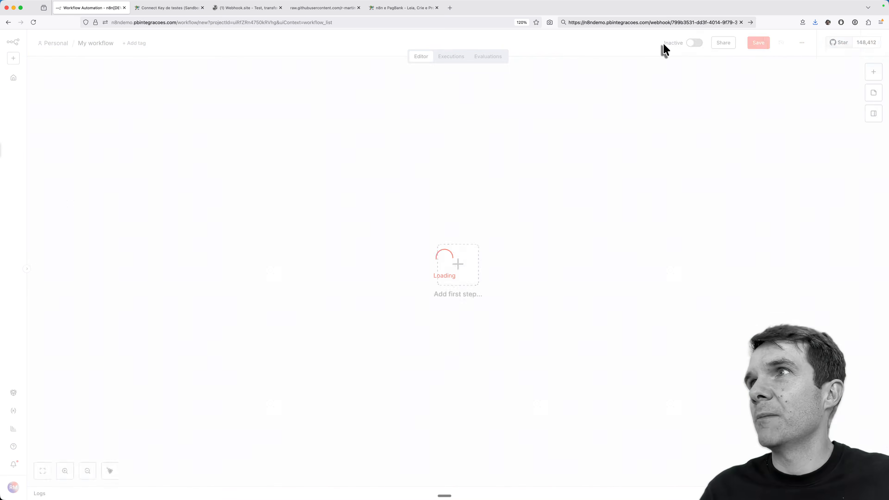
{"action": "left_click", "coordinate": [802, 42]}
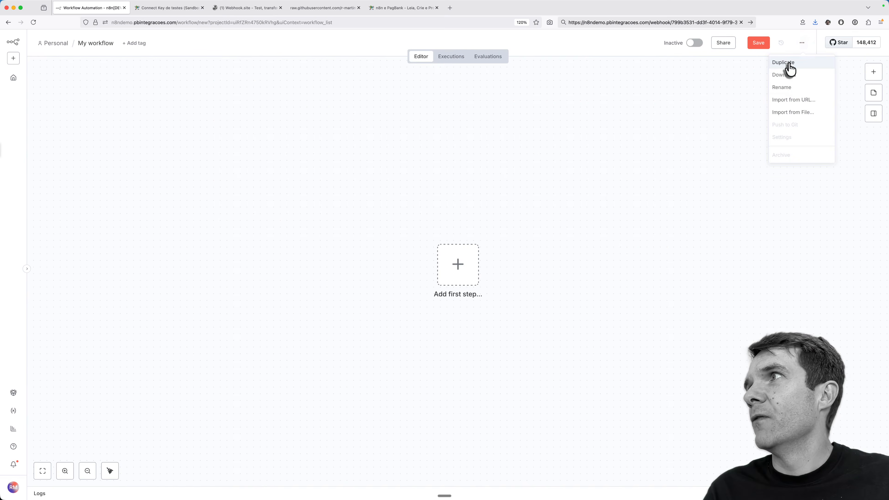
{"action": "left_click", "coordinate": [783, 101]}
{"action": "left_click", "coordinate": [314, 10]}
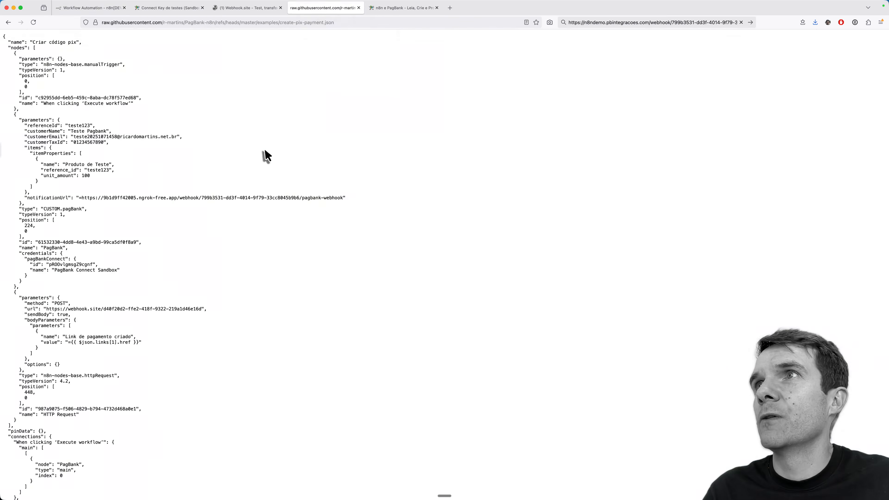
Step: Open the raw create-cc-payment.json example on GitHub and copy its address for n8n's import prompt
{"action": "scroll", "coordinate": [262, 155], "scroll_direction": "left", "scroll_amount": 5}
{"action": "scroll", "coordinate": [264, 155], "scroll_direction": "left", "scroll_amount": 5}
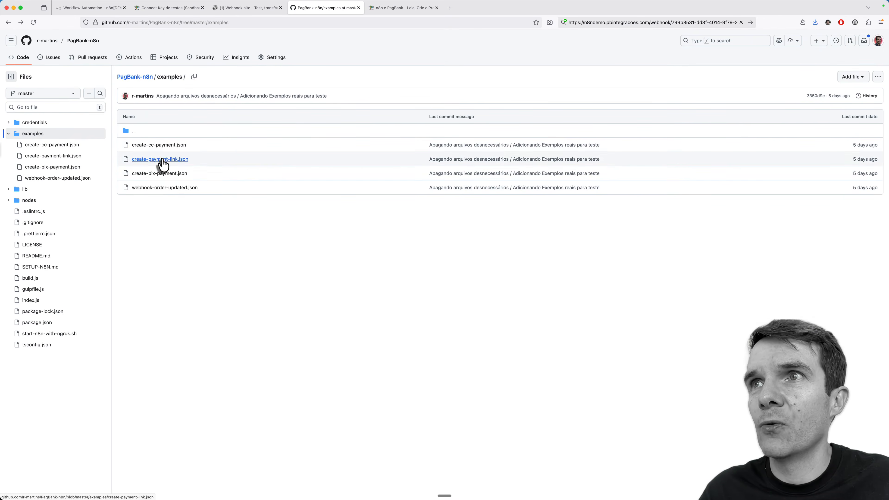
{"action": "left_click", "coordinate": [161, 145]}
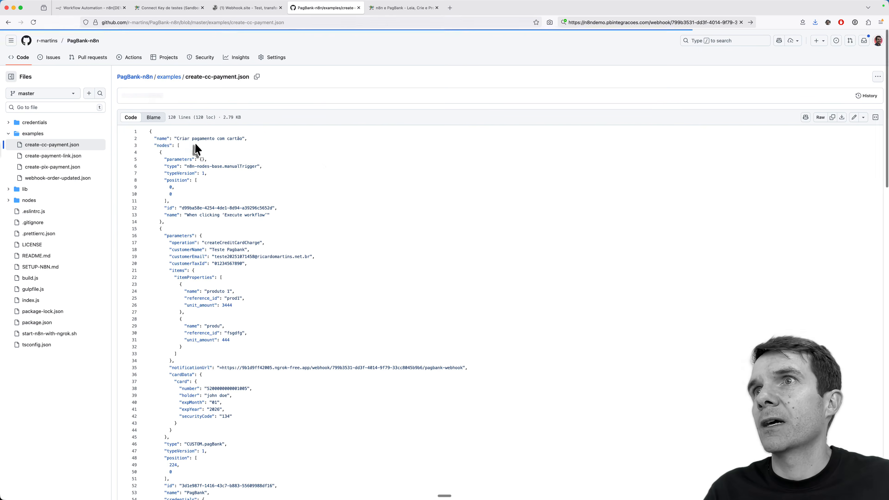
{"action": "left_click", "coordinate": [812, 117]}
{"action": "key", "text": "super+l"}
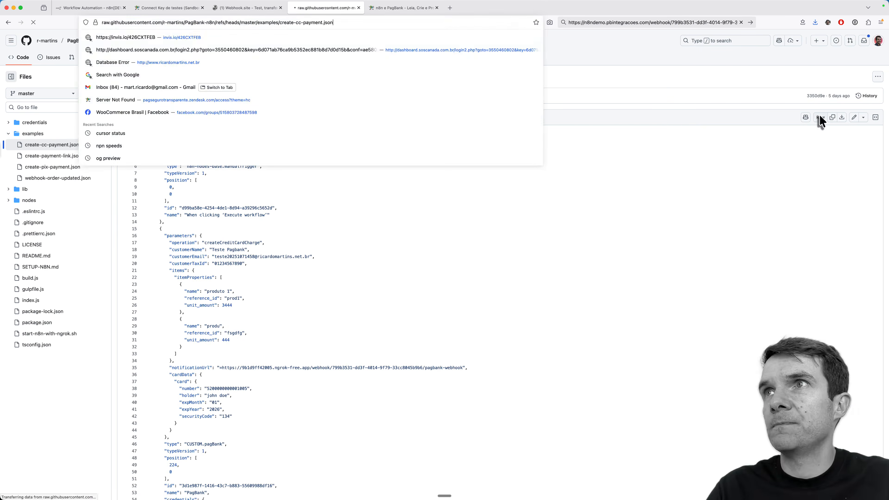
{"action": "key", "text": "super+1"}
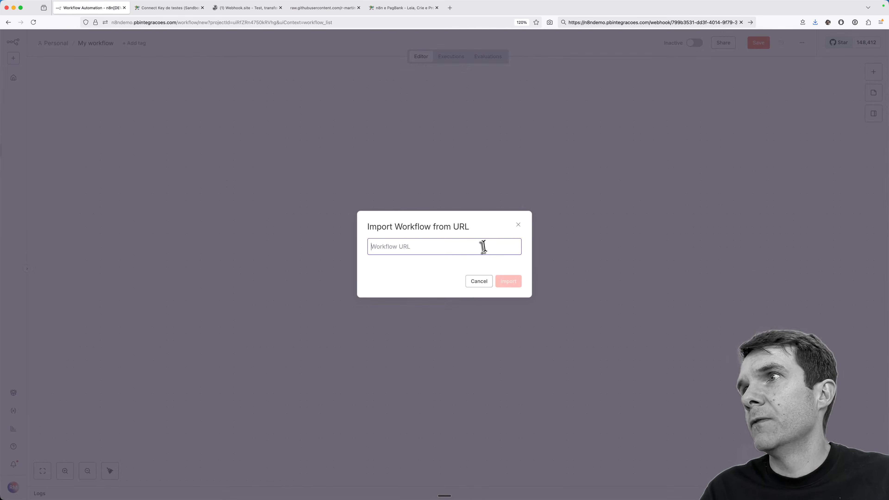
Step: Copy the raw JSON file's address and paste it into n8n's import-from-URL field
{"action": "type", "text": "about:blank"}
{"action": "key", "text": "super+4"}
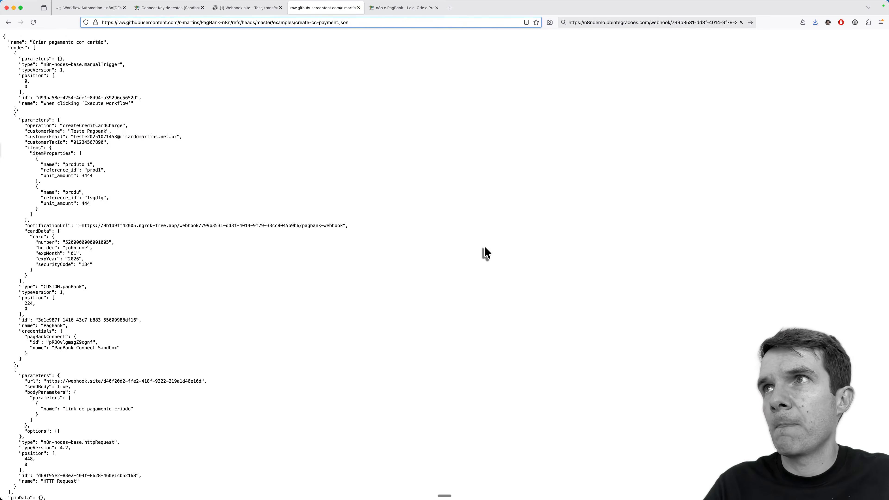
{"action": "key", "text": "super+l"}
{"action": "key", "text": "super+c"}
{"action": "key", "text": "super+1"}
{"action": "key", "text": "super+a"}
{"action": "key", "text": "super+v"}
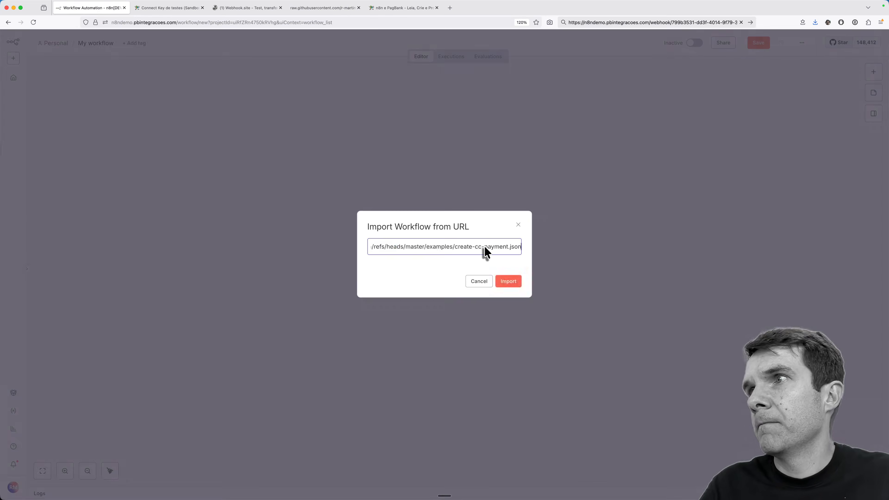
Step: Import the credit-card workflow and open the PagBank node's Reference ID field
{"action": "key", "text": "Return"}
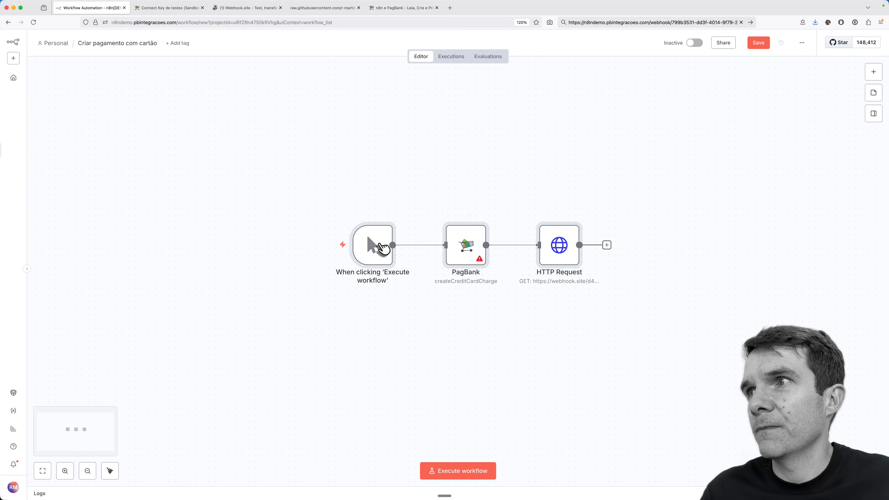
{"action": "double_click", "coordinate": [467, 252]}
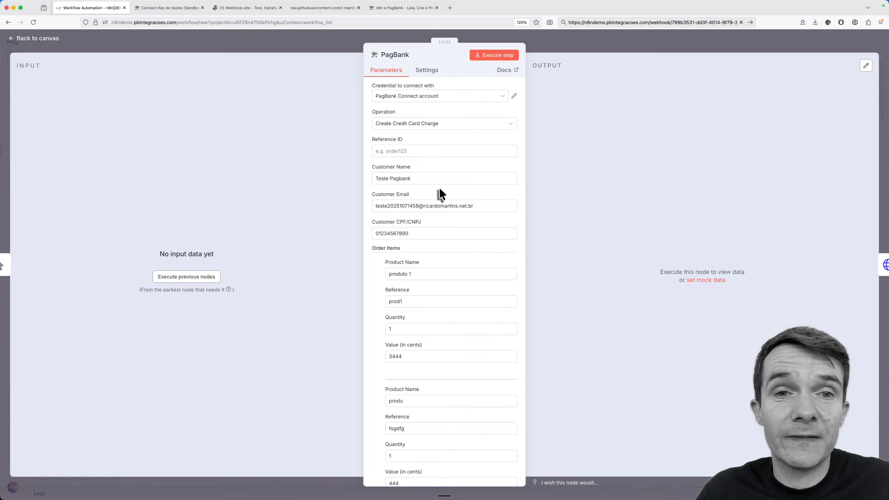
{"action": "left_click", "coordinate": [423, 151]}
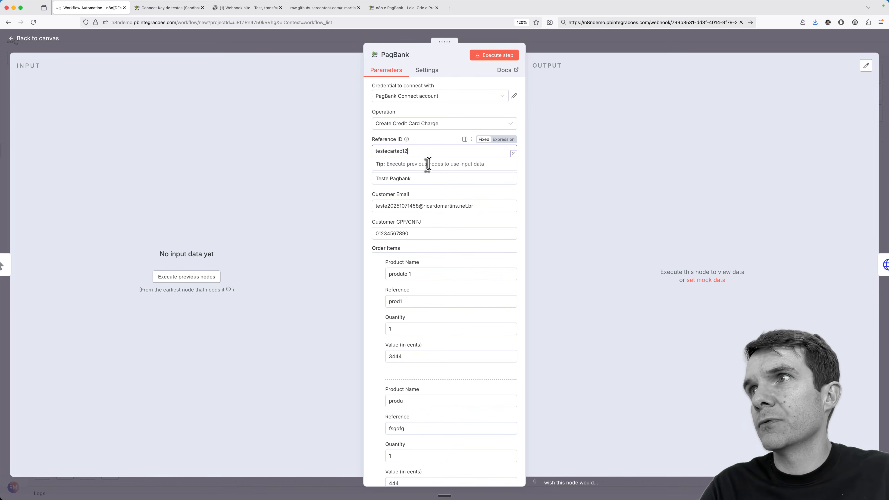
Step: Set Reference ID to testecartao123 and review the customer CPF/CNPJ and item values in cents
{"action": "left_click", "coordinate": [438, 172]}
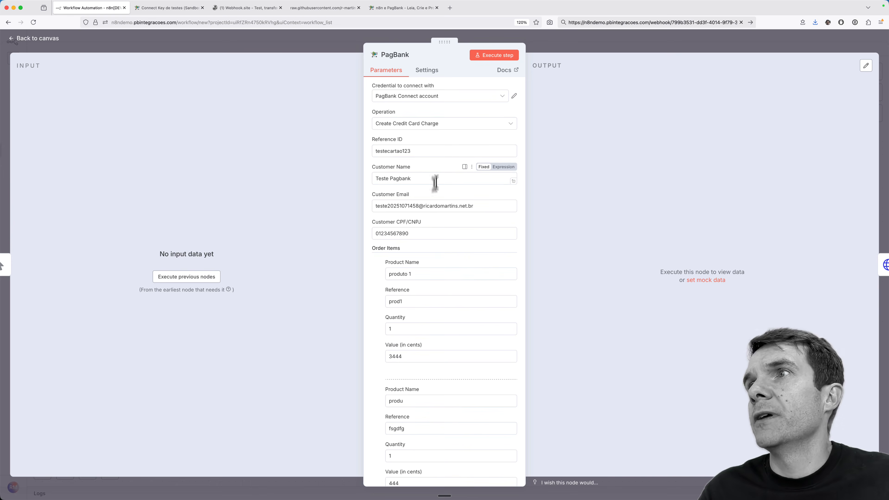
{"action": "left_click", "coordinate": [423, 232]}
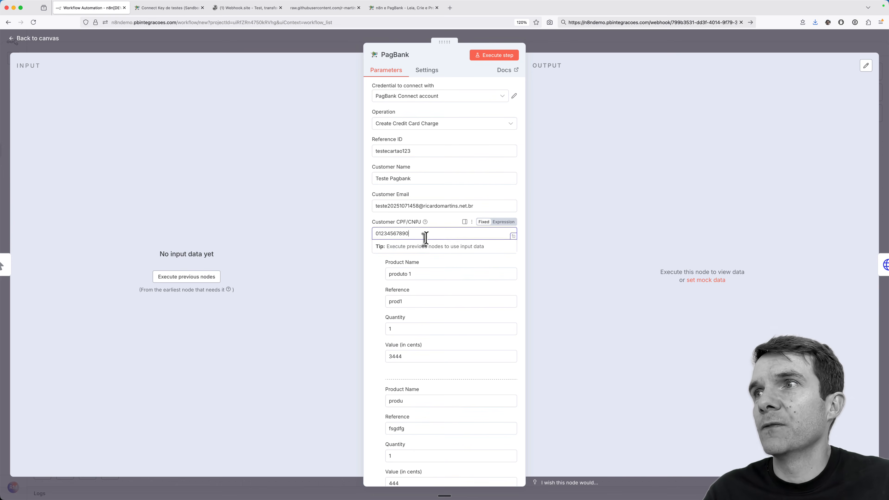
{"action": "scroll", "coordinate": [452, 262], "scroll_direction": "down", "scroll_amount": 3}
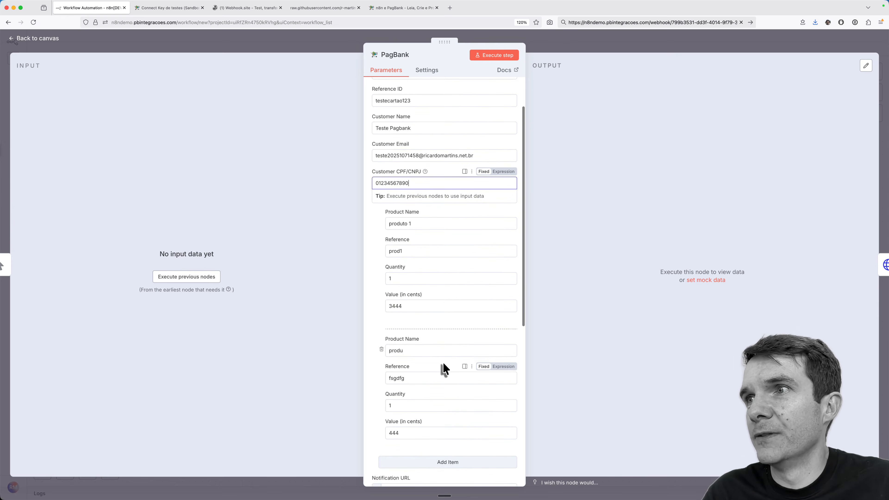
{"action": "scroll", "coordinate": [439, 366], "scroll_direction": "down", "scroll_amount": 4}
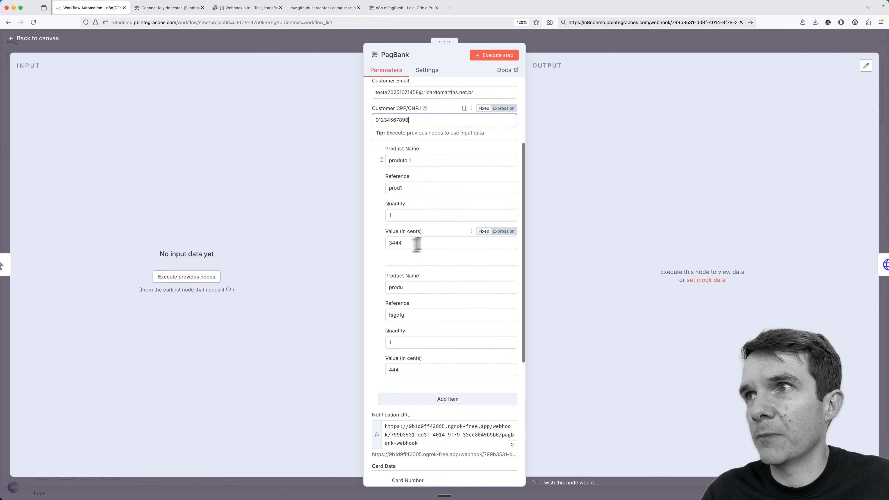
{"action": "left_click", "coordinate": [392, 243]}
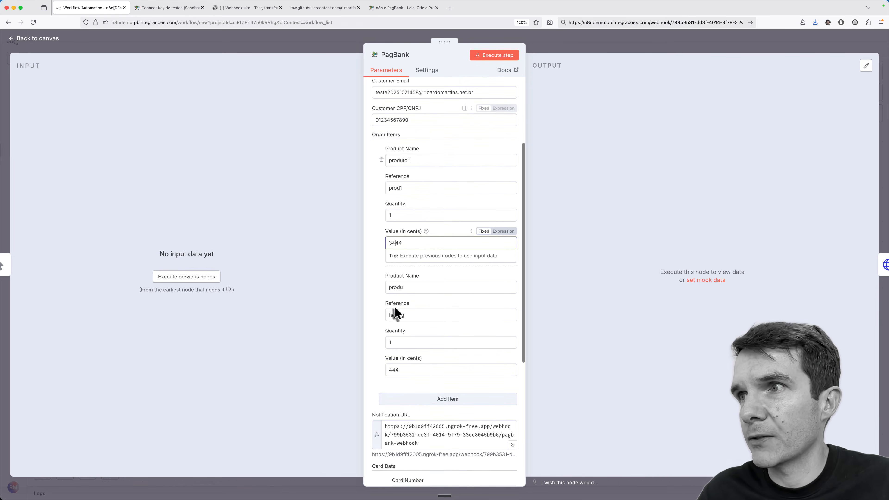
{"action": "left_click", "coordinate": [391, 371]}
{"action": "scroll", "coordinate": [454, 307], "scroll_direction": "down", "scroll_amount": 8}
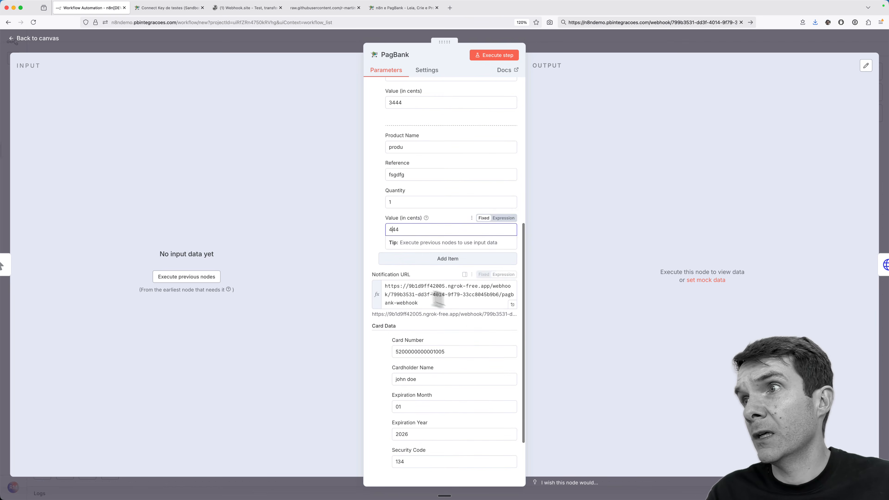
Step: Replace the ngrok Notification URL with the n8ndemo pagbank-webhook URL
{"action": "left_click", "coordinate": [436, 298]}
{"action": "left_click", "coordinate": [647, 22]}
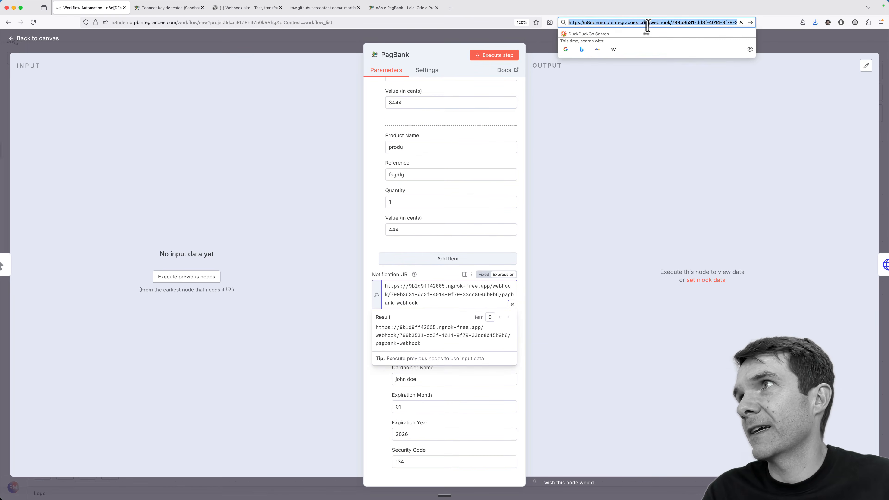
{"action": "key", "text": "super+c"}
{"action": "left_click", "coordinate": [435, 306]}
{"action": "key", "text": "super+a"}
{"action": "key", "text": "super+v"}
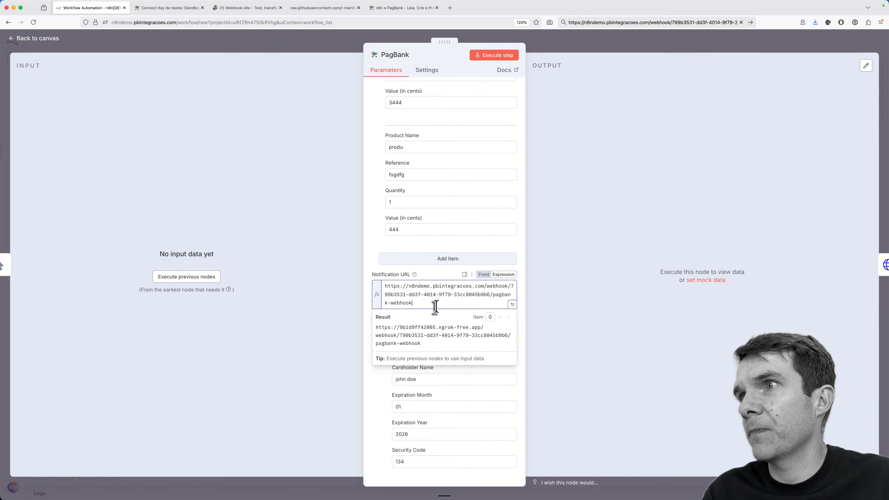
{"action": "left_click", "coordinate": [466, 395]}
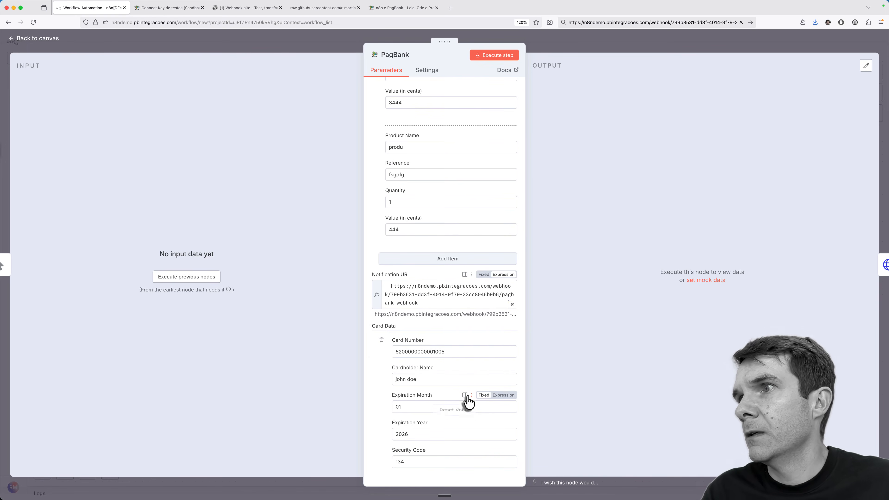
Step: Select the existing Card Number value so it can be replaced
{"action": "scroll", "coordinate": [433, 352], "scroll_direction": "down", "scroll_amount": 3}
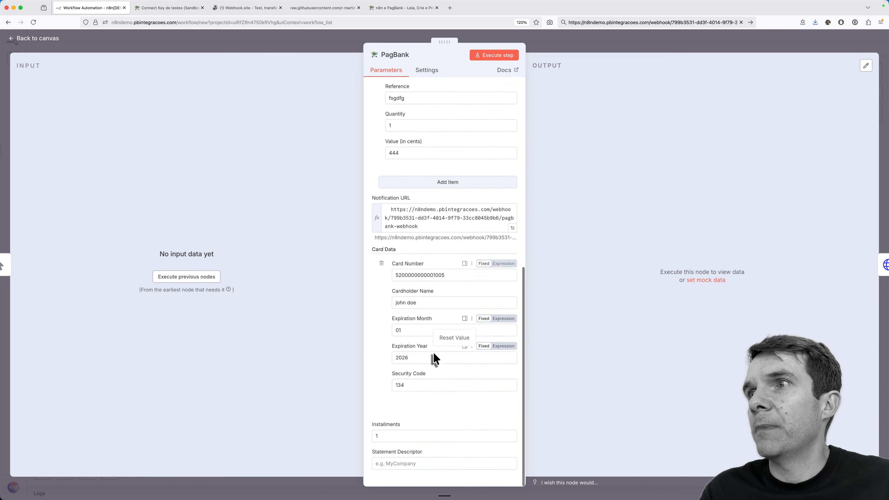
{"action": "left_click", "coordinate": [418, 277]}
{"action": "double_click", "coordinate": [418, 276]}
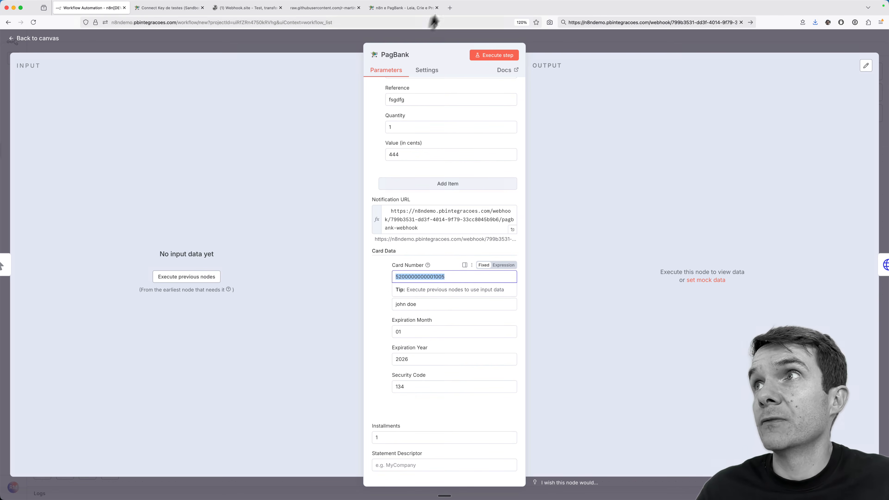
{"action": "left_click", "coordinate": [450, 8]}
Step: Open the 'Cartões de Crédito para Testes PagBank' article and select the first approved VISA card number
{"action": "type", "text": "pa"}
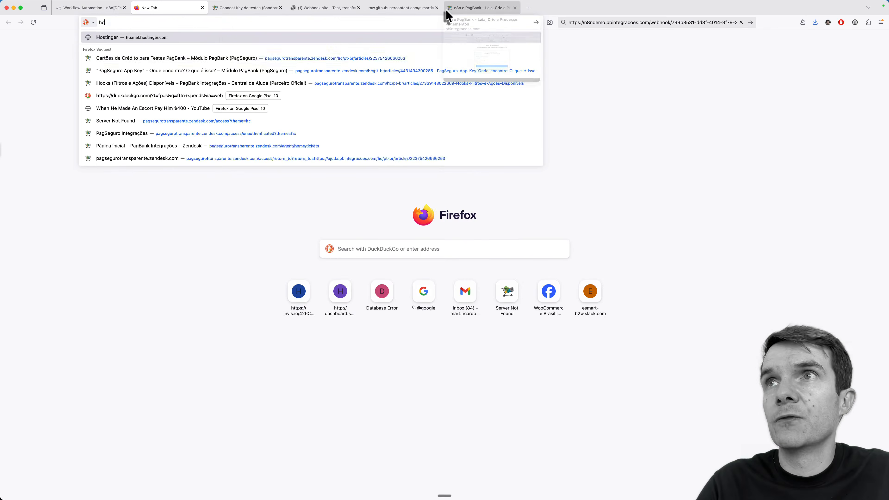
{"action": "key", "text": "Down"}
{"action": "key", "text": "Return"}
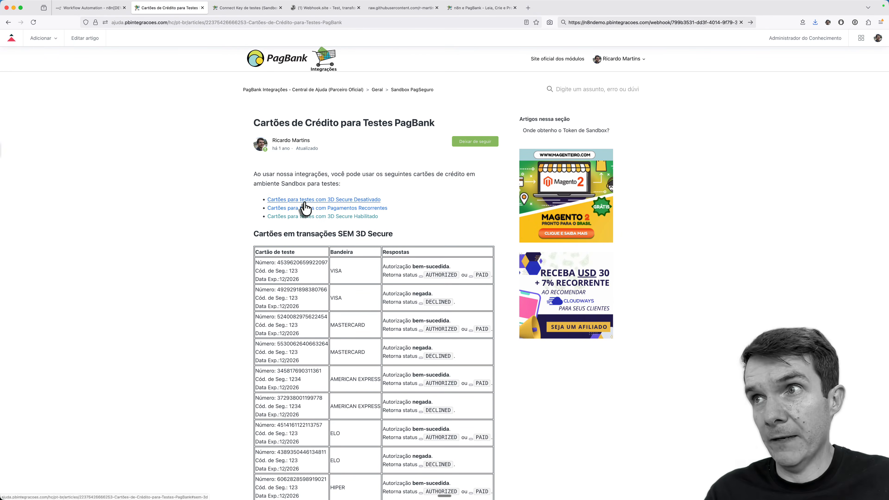
{"action": "double_click", "coordinate": [287, 262]}
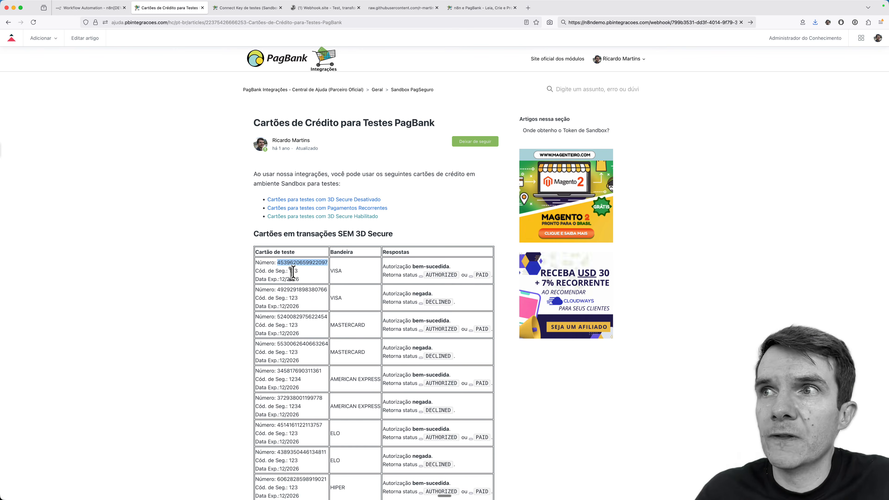
Step: Paste the VISA test card number and review cardholder name, expiry month/year and security code
{"action": "key", "text": "ctrl+shift+Tab"}
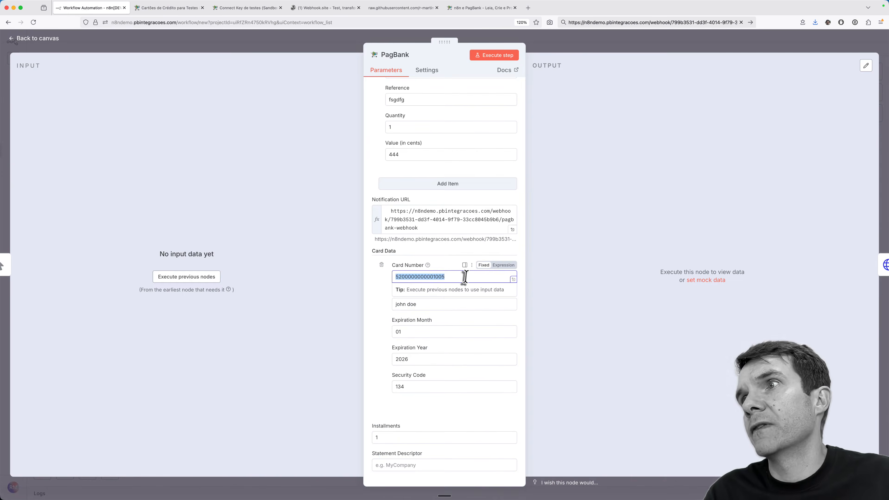
{"action": "key", "text": "super+v"}
{"action": "double_click", "coordinate": [447, 304]}
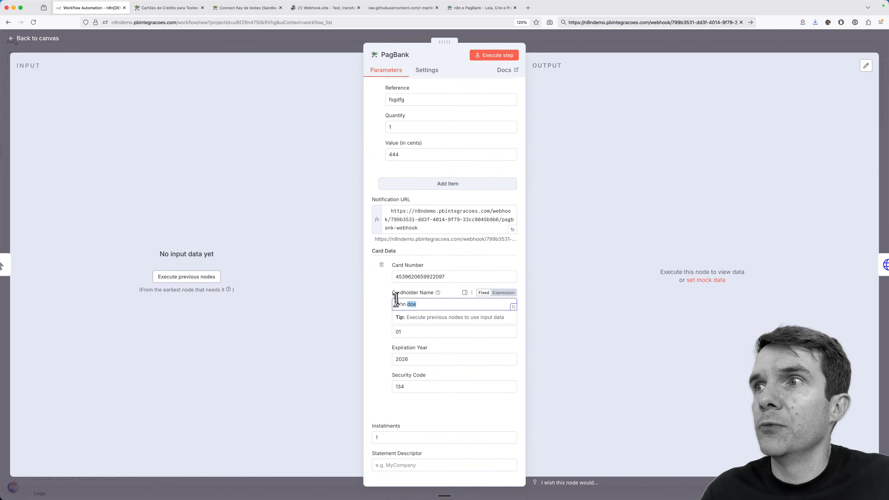
{"action": "left_click", "coordinate": [419, 332]}
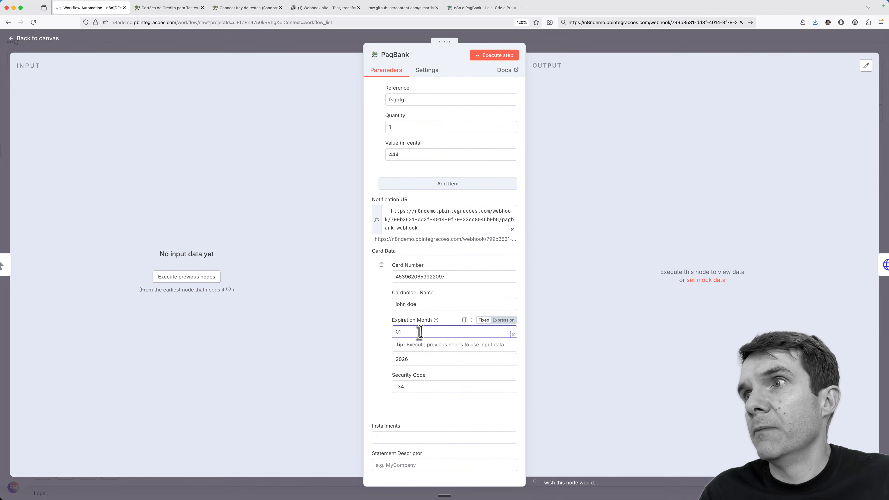
{"action": "left_click", "coordinate": [422, 358]}
{"action": "left_click", "coordinate": [422, 387]}
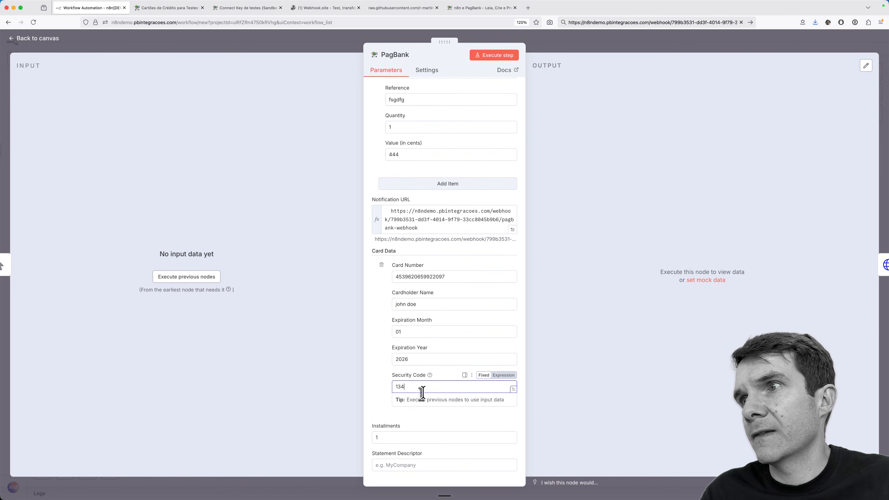
Step: Leave the installments setting at 1
{"action": "double_click", "coordinate": [414, 440]}
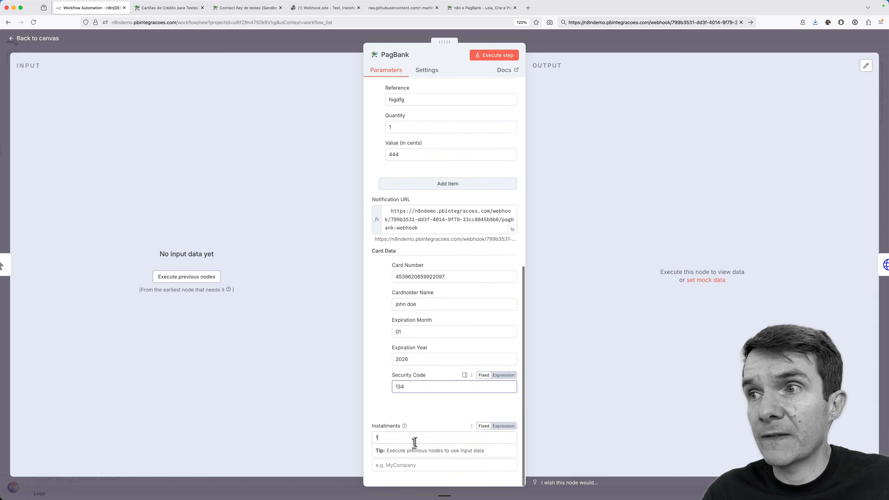
{"action": "left_click", "coordinate": [416, 422]}
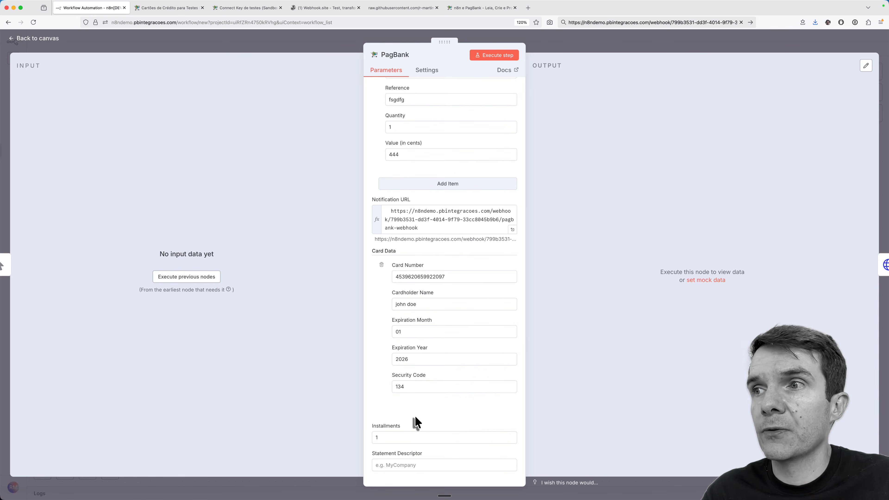
{"action": "left_click", "coordinate": [407, 438]}
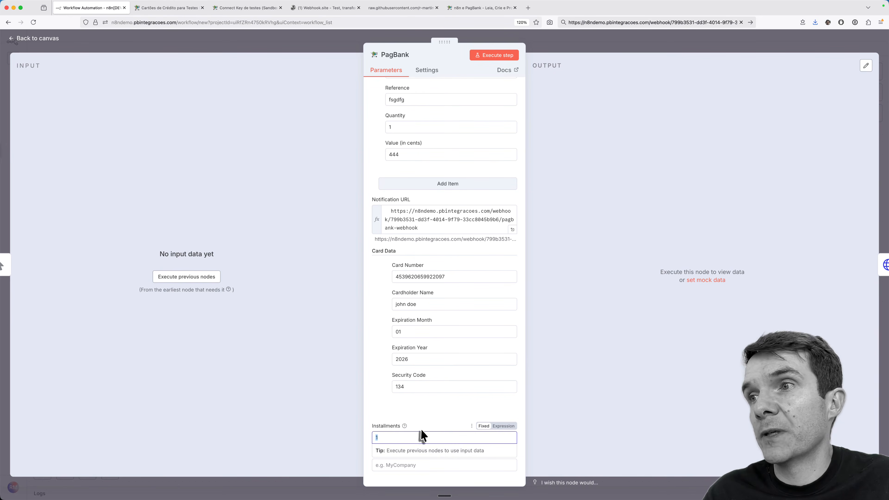
{"action": "left_click", "coordinate": [437, 422]}
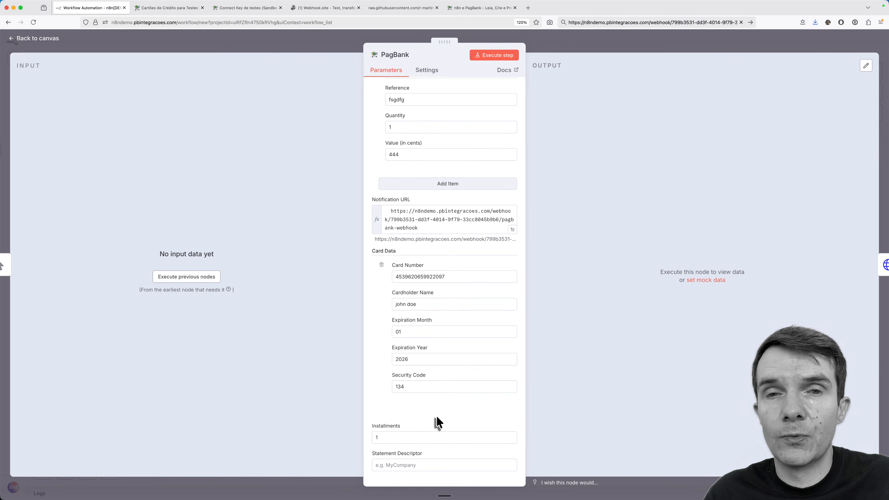
Step: Enter MinhaLoja as the Statement Descriptor and execute the charge step
{"action": "left_click", "coordinate": [419, 465]}
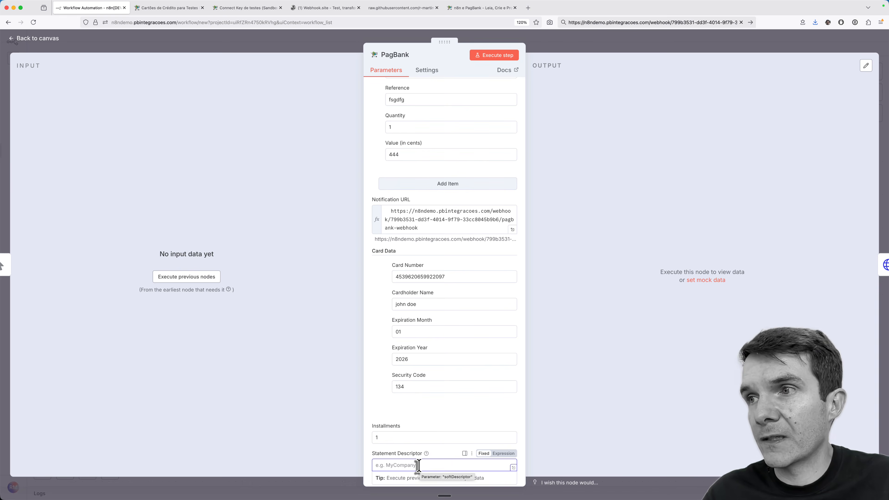
{"action": "type", "text": "MinhaLoja"}
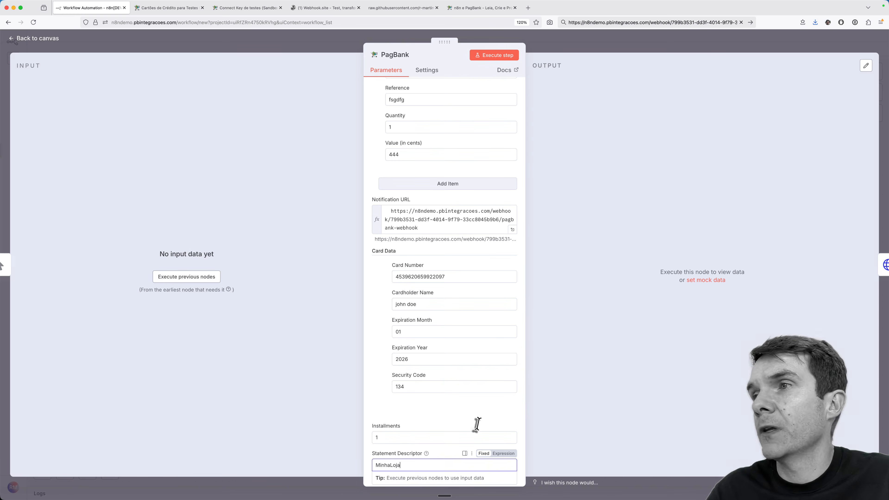
{"action": "left_click", "coordinate": [490, 56]}
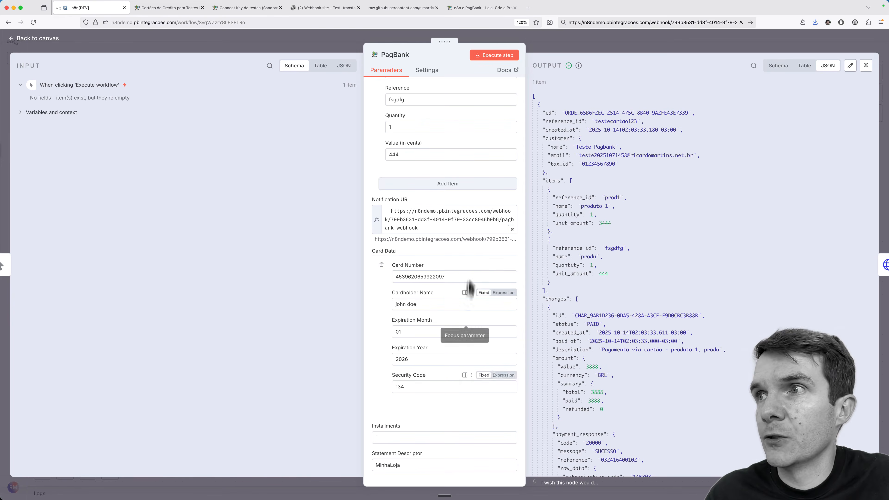
Step: Check the response shows the SUCESSO message and a PAID charge status
{"action": "scroll", "coordinate": [636, 275], "scroll_direction": "down", "scroll_amount": 5}
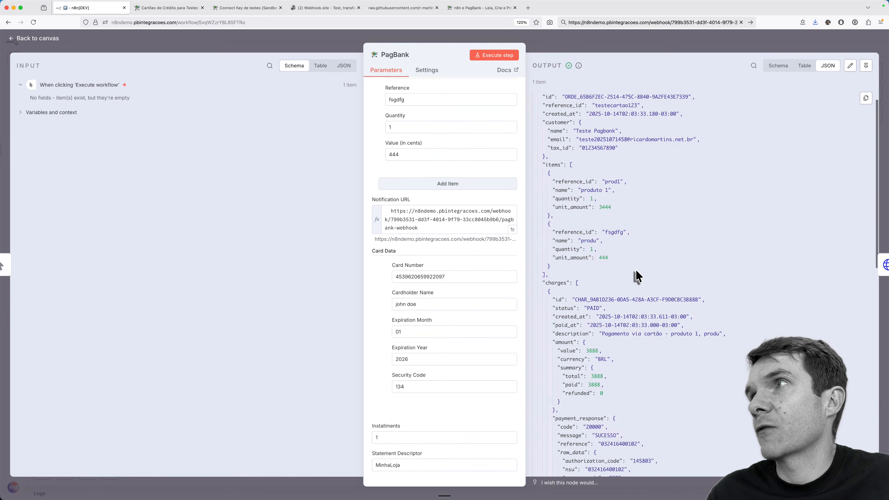
{"action": "scroll", "coordinate": [636, 276], "scroll_direction": "down", "scroll_amount": 1}
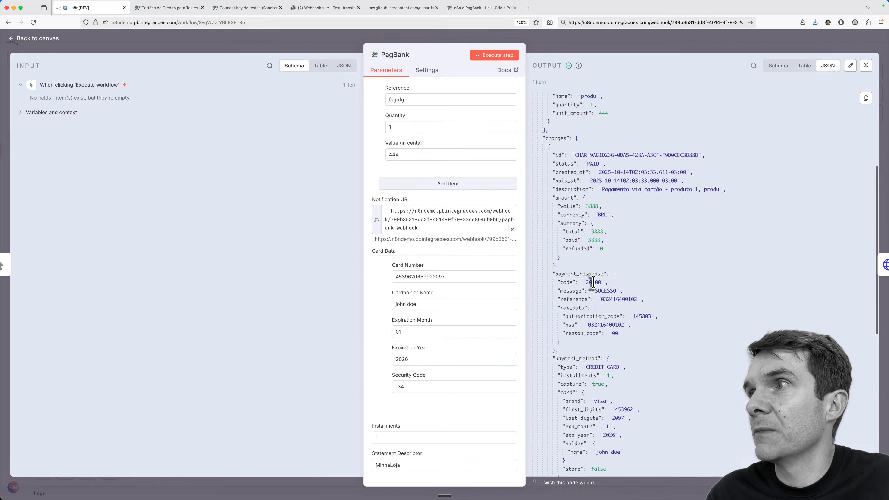
{"action": "double_click", "coordinate": [608, 290]}
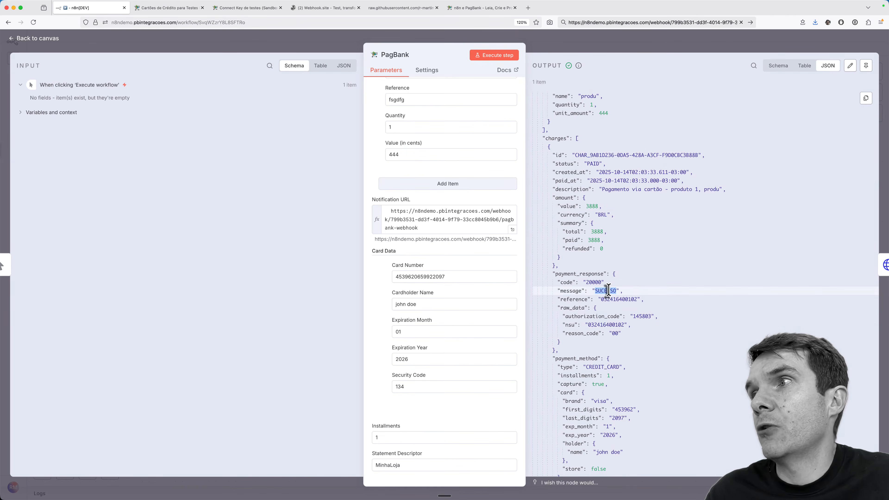
{"action": "scroll", "coordinate": [644, 294], "scroll_direction": "down", "scroll_amount": 1}
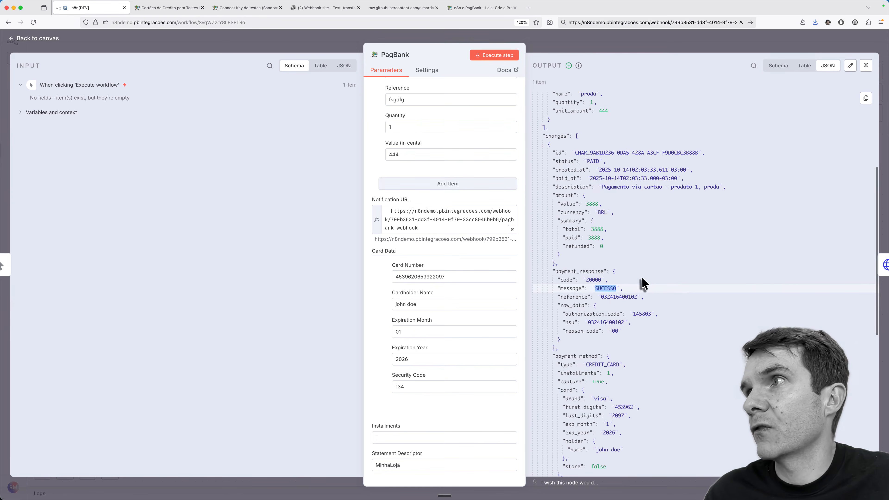
{"action": "double_click", "coordinate": [592, 161]}
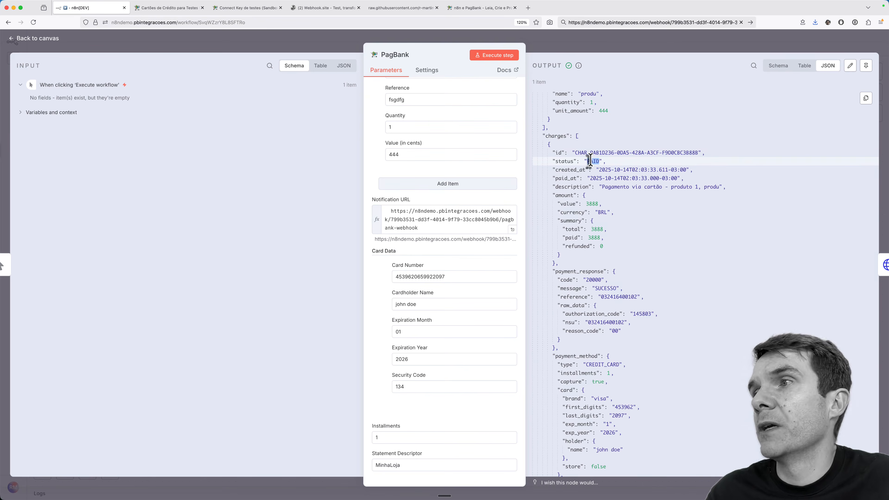
Step: Select the full order ID value and return to the workflow canvas
{"action": "scroll", "coordinate": [637, 236], "scroll_direction": "down", "scroll_amount": 6}
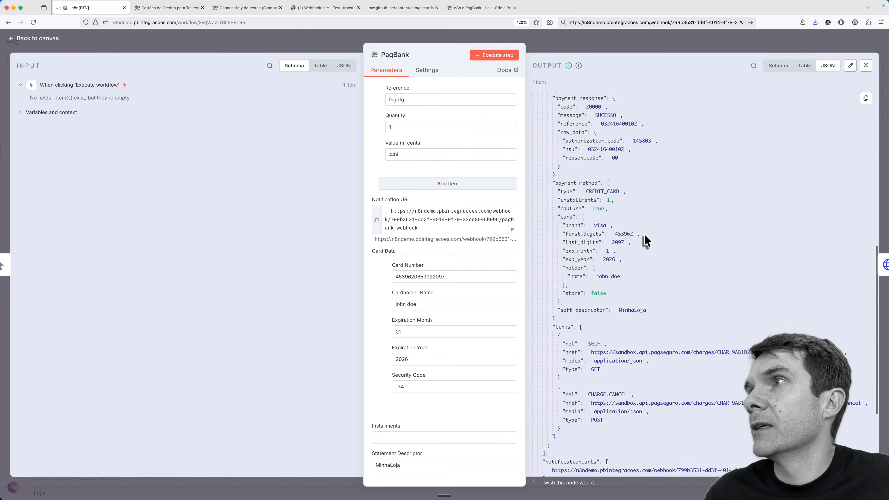
{"action": "scroll", "coordinate": [646, 241], "scroll_direction": "up", "scroll_amount": 2}
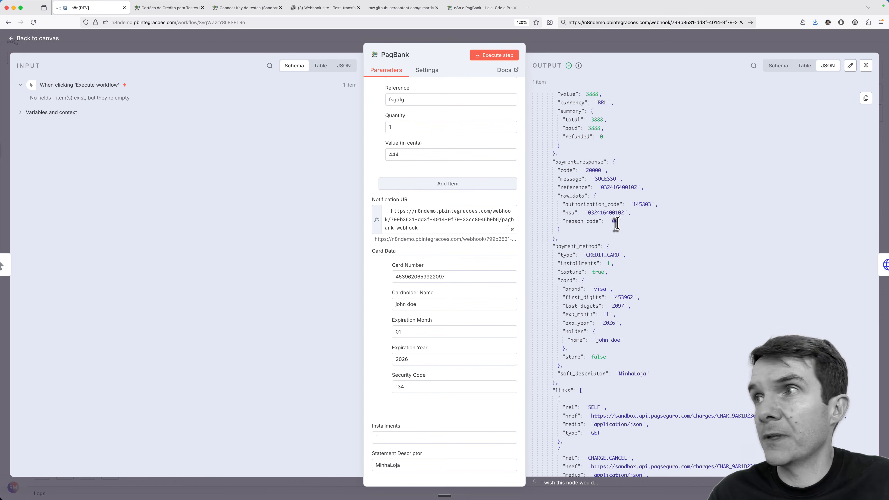
{"action": "scroll", "coordinate": [617, 223], "scroll_direction": "up", "scroll_amount": 10}
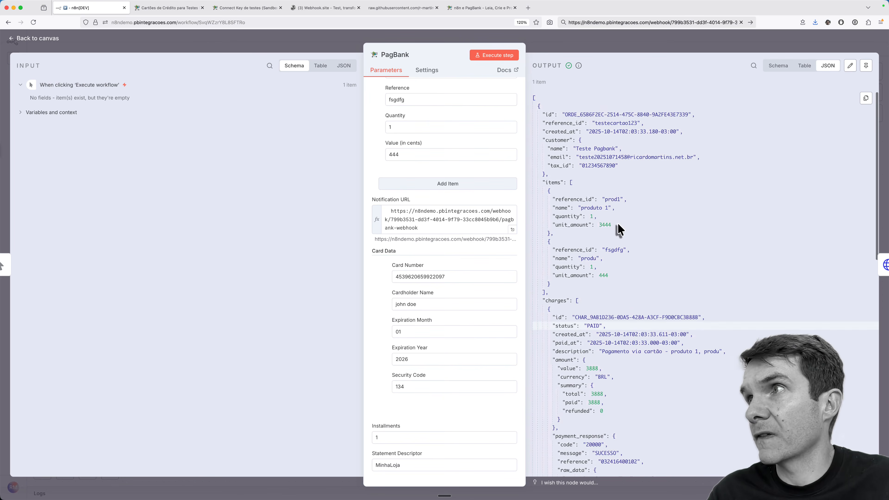
{"action": "double_click", "coordinate": [578, 113]}
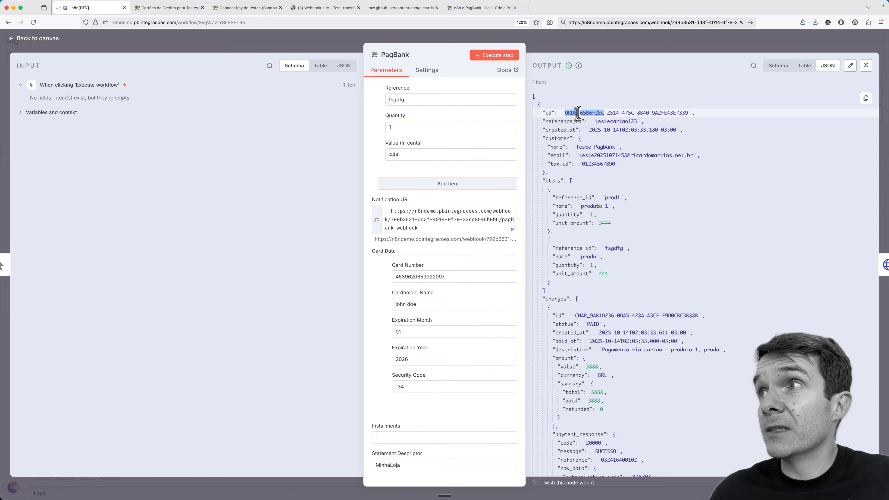
{"action": "left_click", "coordinate": [564, 112]}
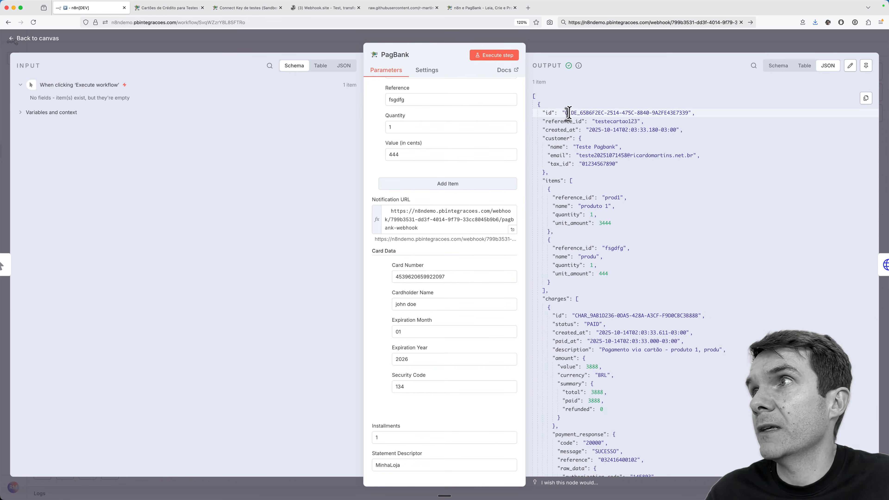
{"action": "left_click_drag", "start_coordinate": [566, 113], "coordinate": [689, 112]}
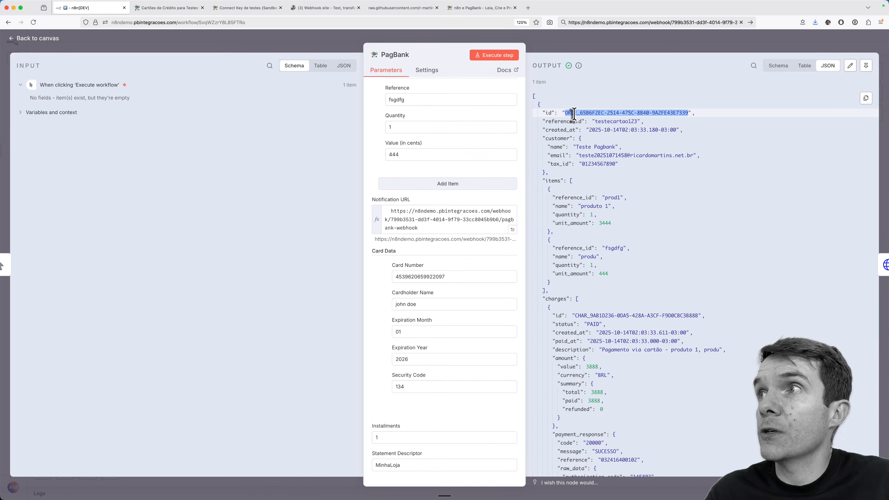
{"action": "left_click", "coordinate": [24, 43]}
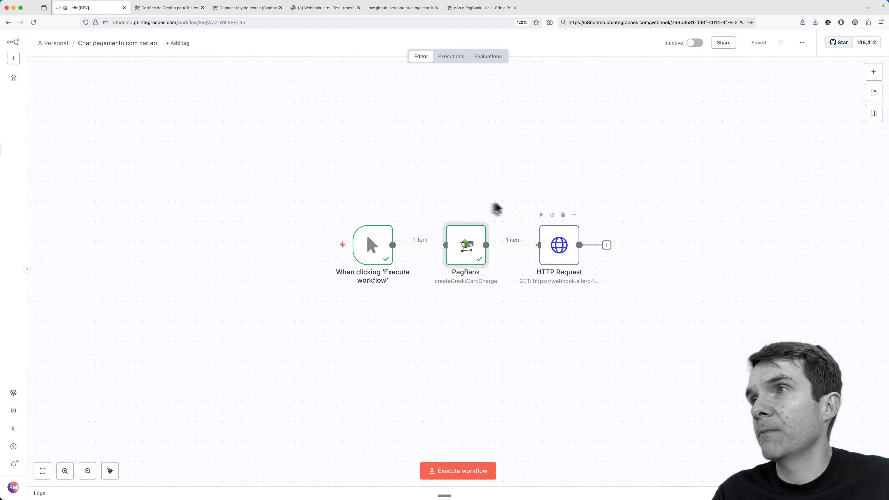
Step: Add a PagBank Get Order Status node, paste the order ID, and execute it
{"action": "left_click", "coordinate": [873, 72]}
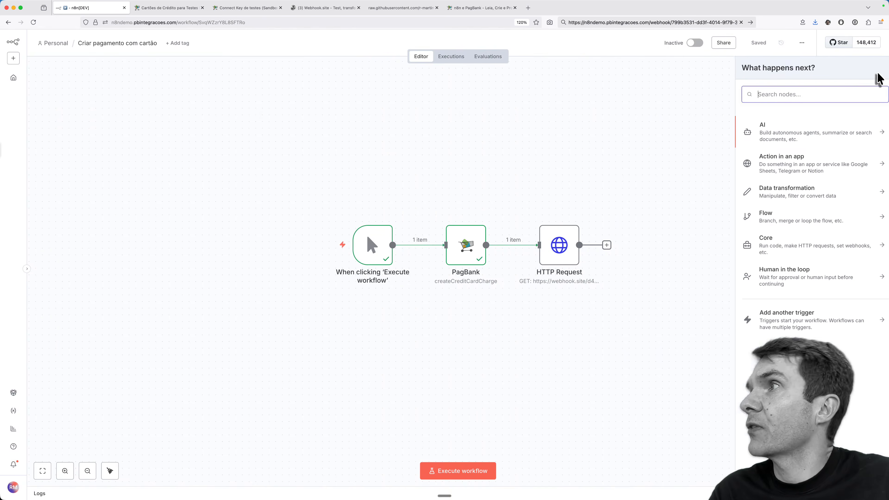
{"action": "type", "text": "pagbank"}
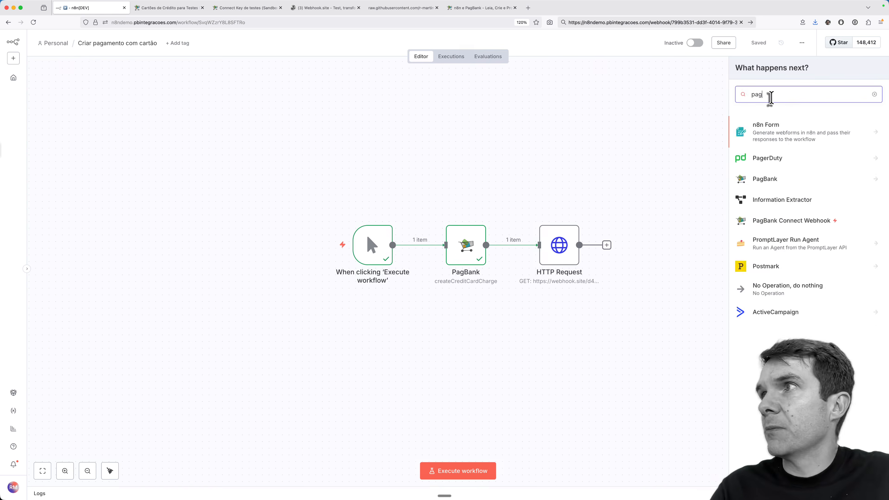
{"action": "key", "text": "Return"}
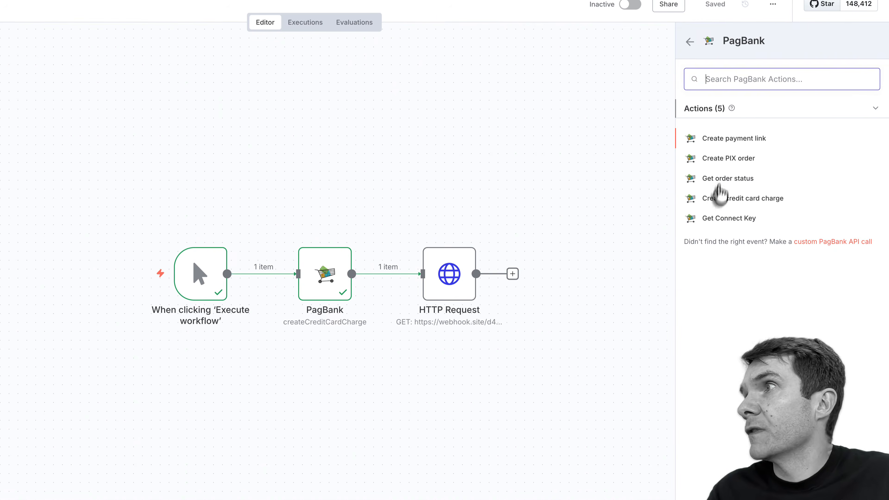
{"action": "left_click", "coordinate": [722, 189]}
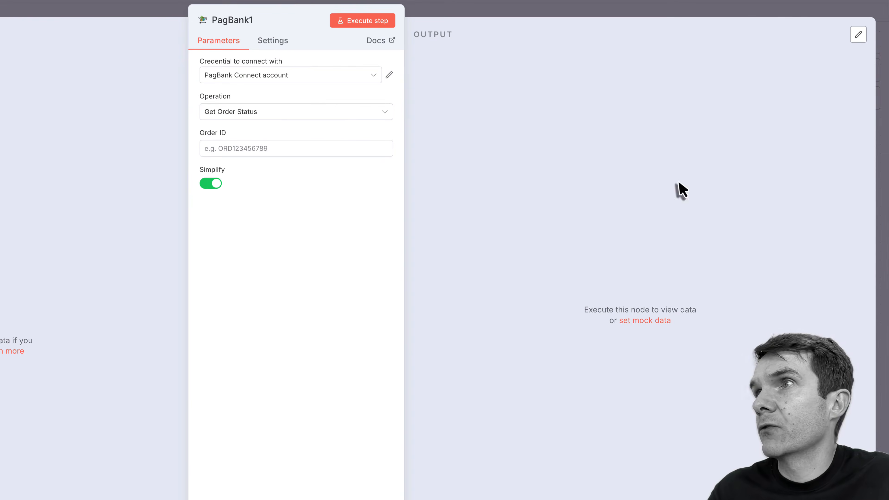
{"action": "left_click", "coordinate": [268, 150]}
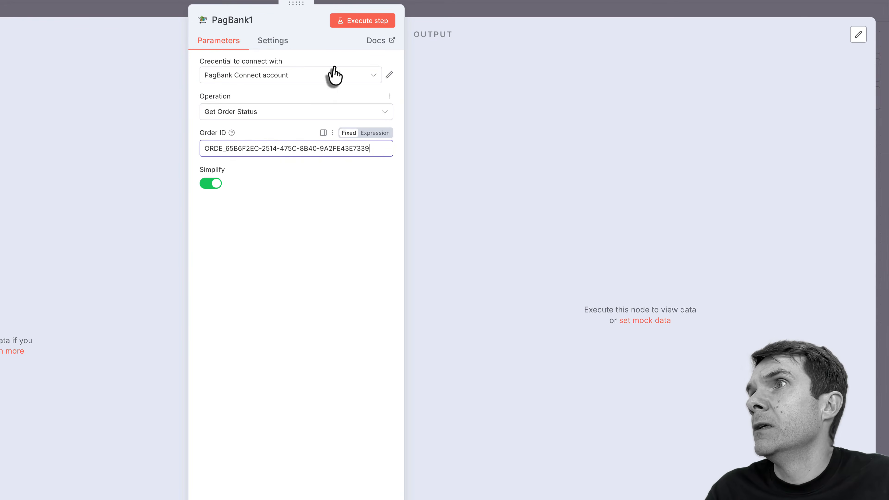
{"action": "left_click", "coordinate": [364, 22]}
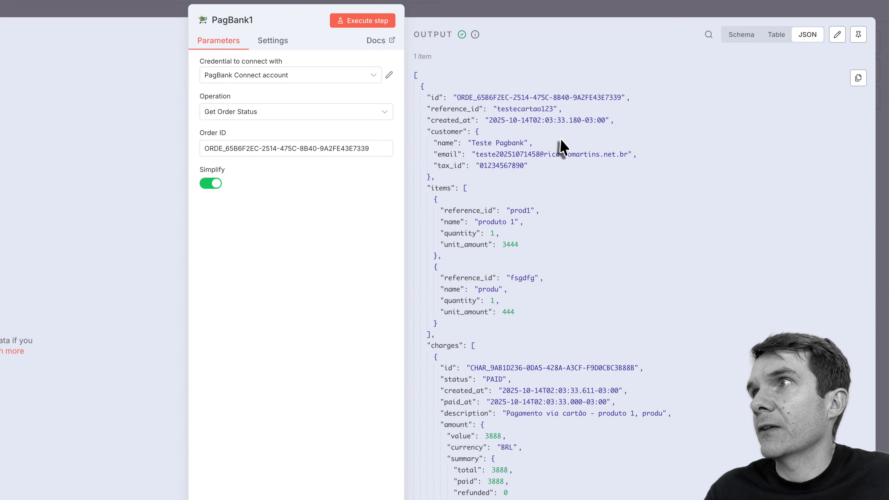
Step: Review the returned order status, then delete the temporary status node
{"action": "scroll", "coordinate": [572, 165], "scroll_direction": "down", "scroll_amount": 15}
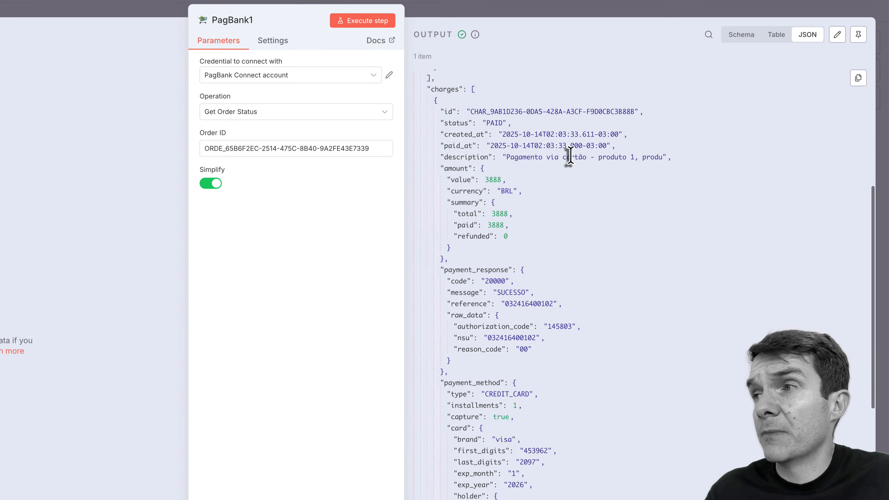
{"action": "scroll", "coordinate": [572, 164], "scroll_direction": "up", "scroll_amount": 15}
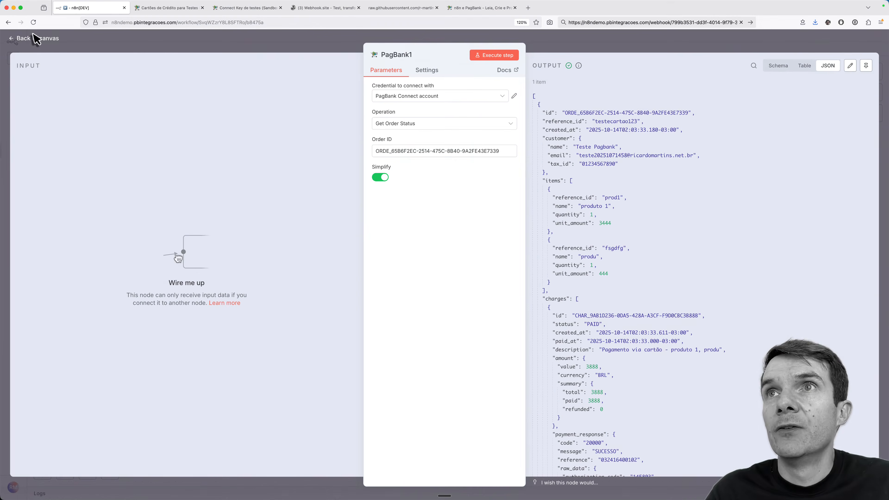
{"action": "left_click", "coordinate": [33, 39]}
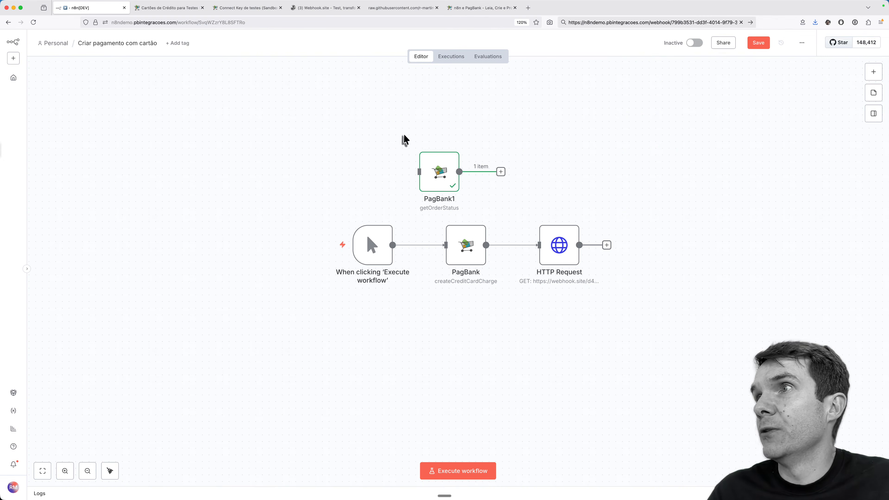
{"action": "key", "text": "BackSpace"}
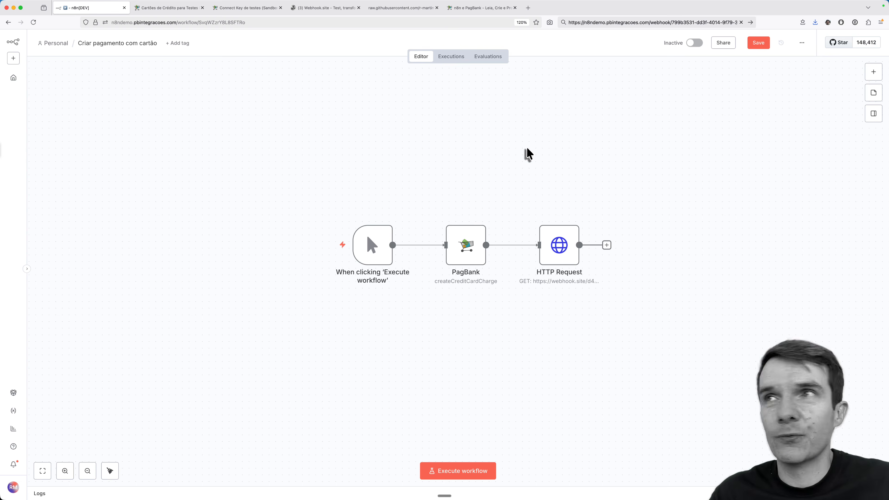
{"action": "key", "text": "ctrl+Tab"}
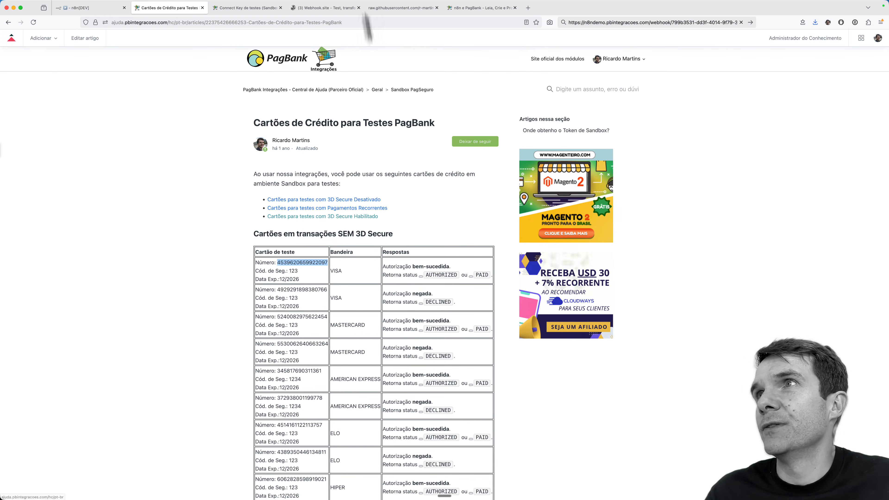
Step: Open Integrações › n8n (novidade) and scroll to the 'Teste seu webhook' tester's URL field
{"action": "left_click", "coordinate": [250, 7]}
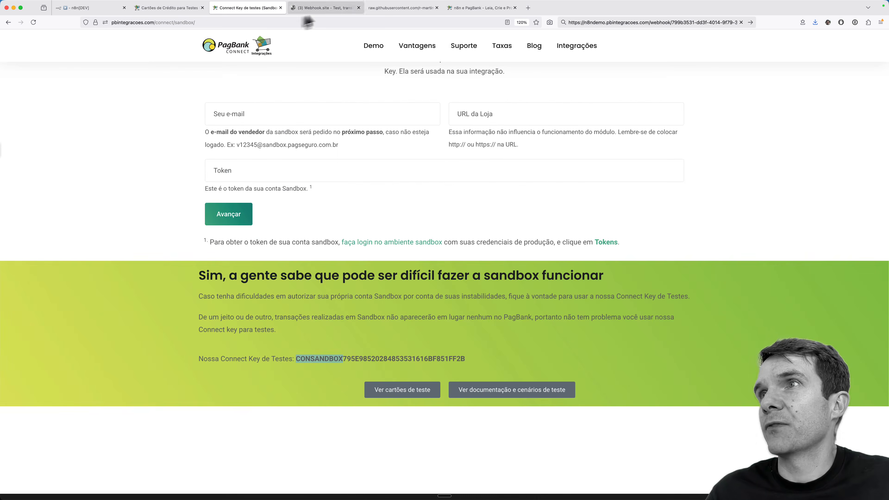
{"action": "left_click", "coordinate": [399, 7]}
{"action": "left_click", "coordinate": [245, 7]}
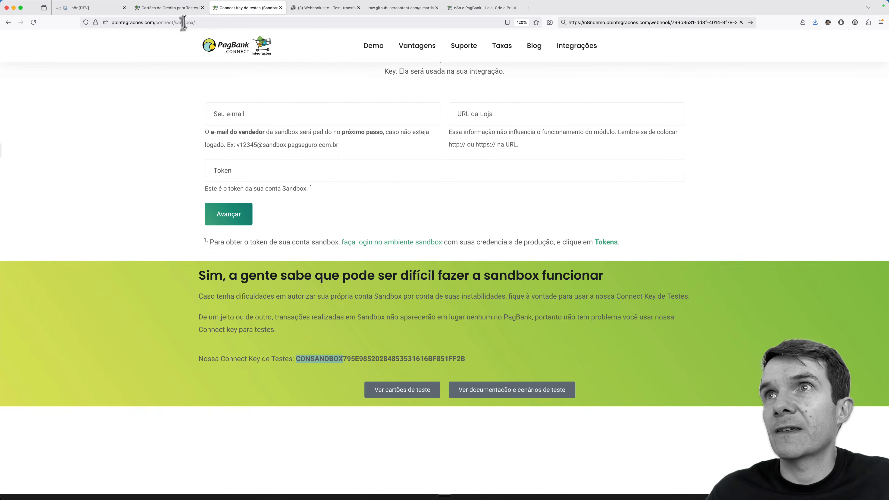
{"action": "mouse_move", "coordinate": [572, 52]}
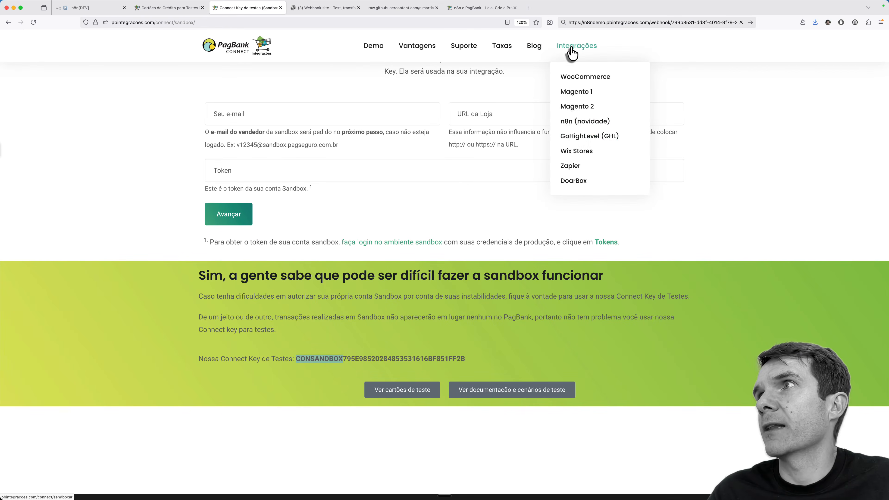
{"action": "left_click", "coordinate": [570, 122]}
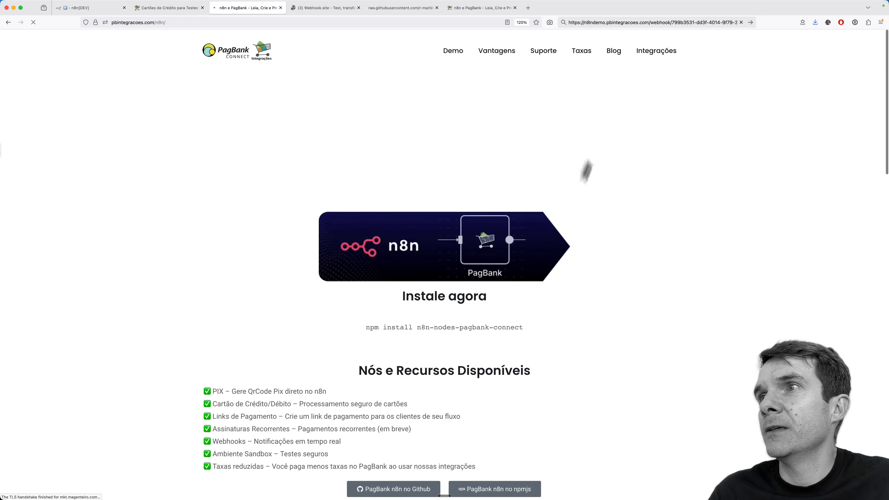
{"action": "scroll", "coordinate": [584, 173], "scroll_direction": "down", "scroll_amount": 3}
{"action": "scroll", "coordinate": [583, 177], "scroll_direction": "down", "scroll_amount": 7}
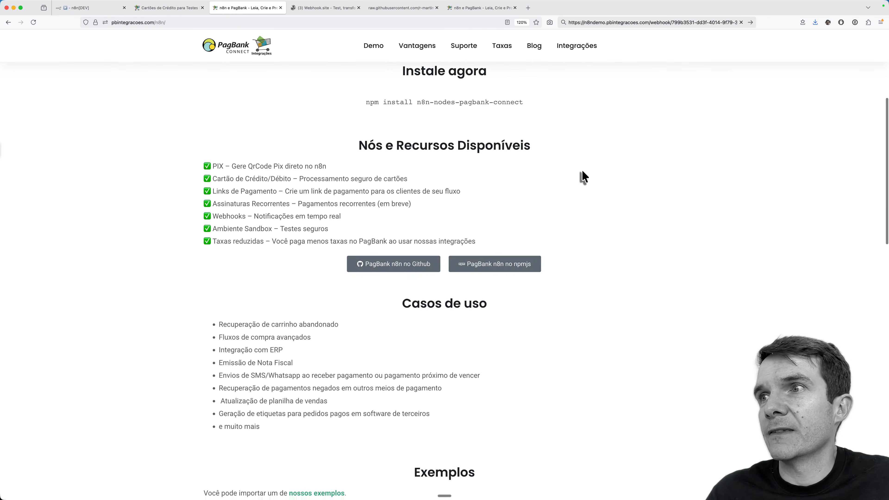
{"action": "scroll", "coordinate": [583, 177], "scroll_direction": "down", "scroll_amount": 8}
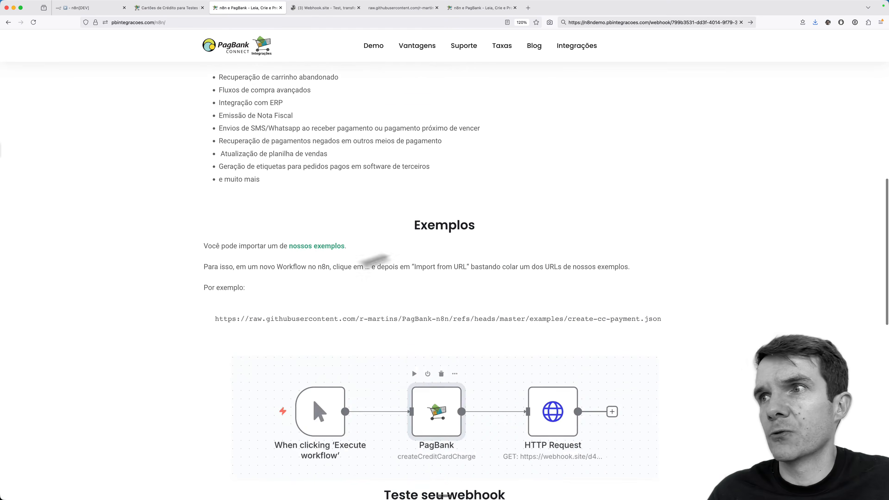
{"action": "scroll", "coordinate": [506, 367], "scroll_direction": "down", "scroll_amount": 4}
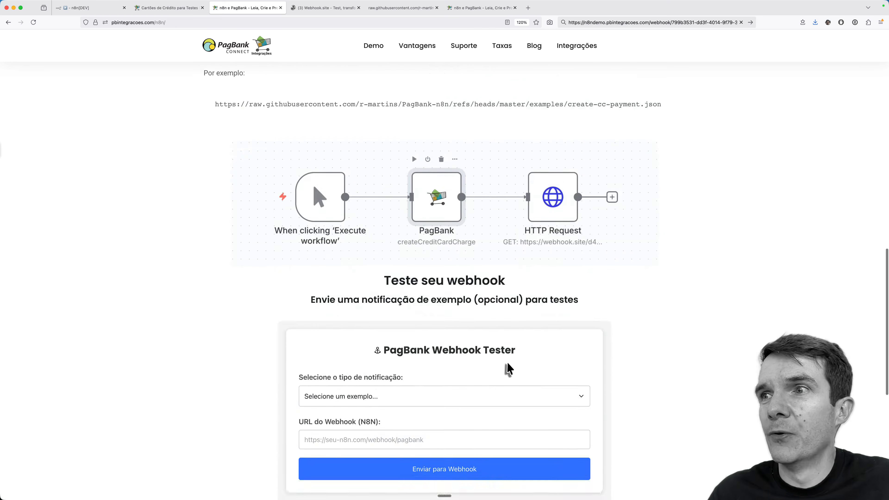
{"action": "left_click", "coordinate": [355, 328]}
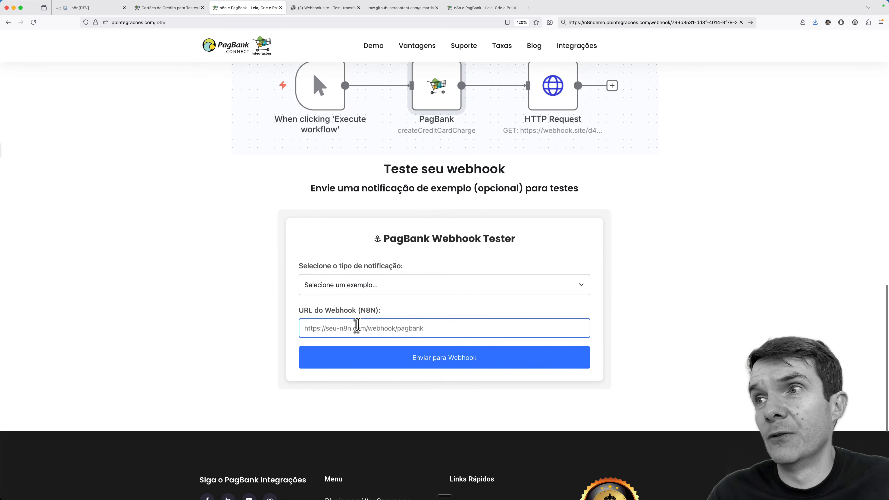